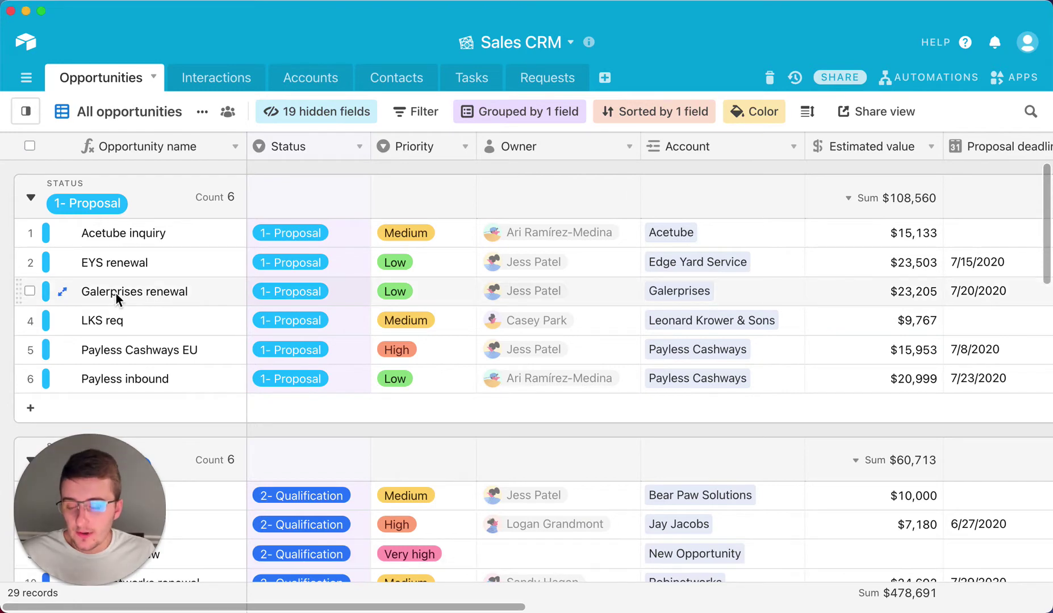
# - Look over the records in the Opportunities, Accounts and Interactions tables, ending back at Opportunities
pyautogui.scroll(-3, 160, 356)
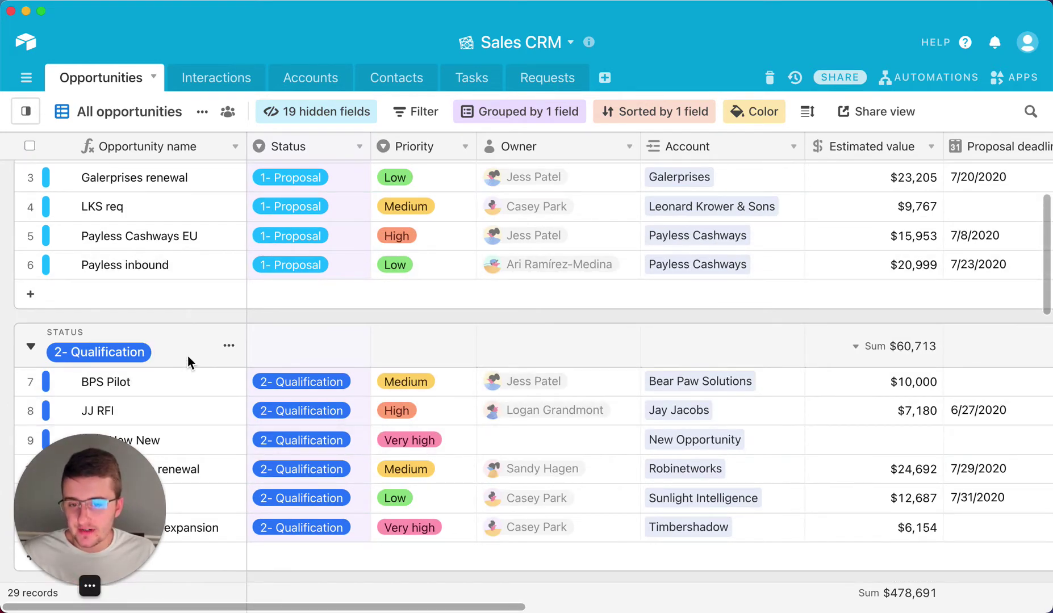
pyautogui.scroll(3, 187, 356)
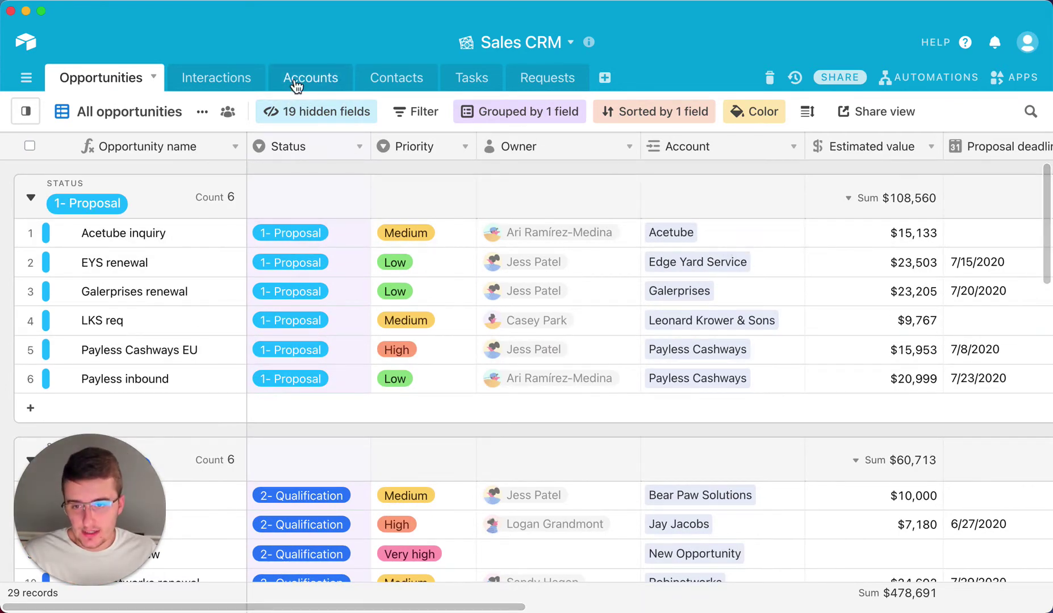
pyautogui.click(330, 81)
pyautogui.scroll(4, 370, 181)
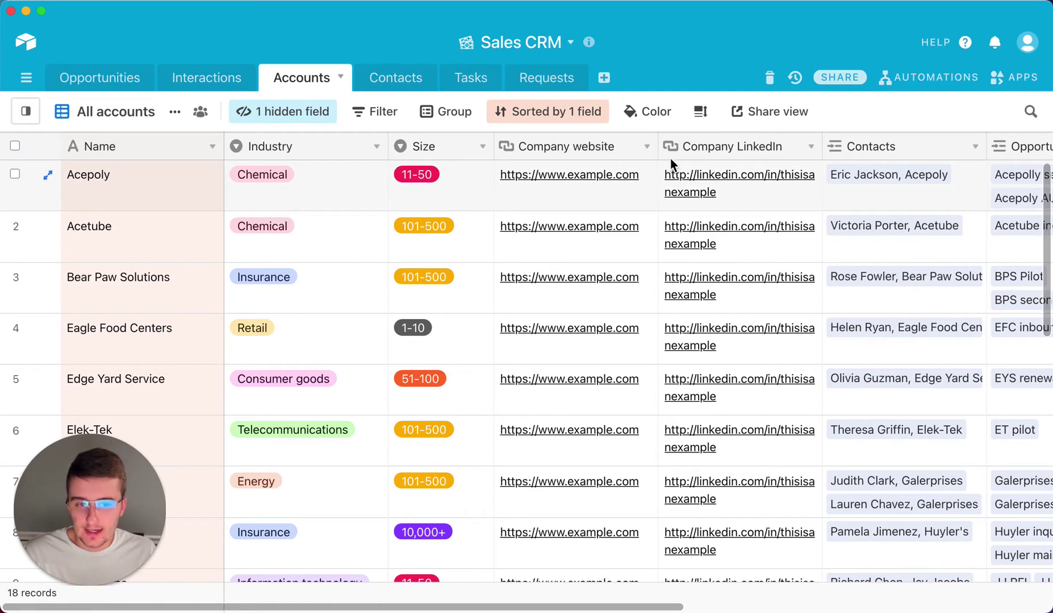
pyautogui.click(227, 86)
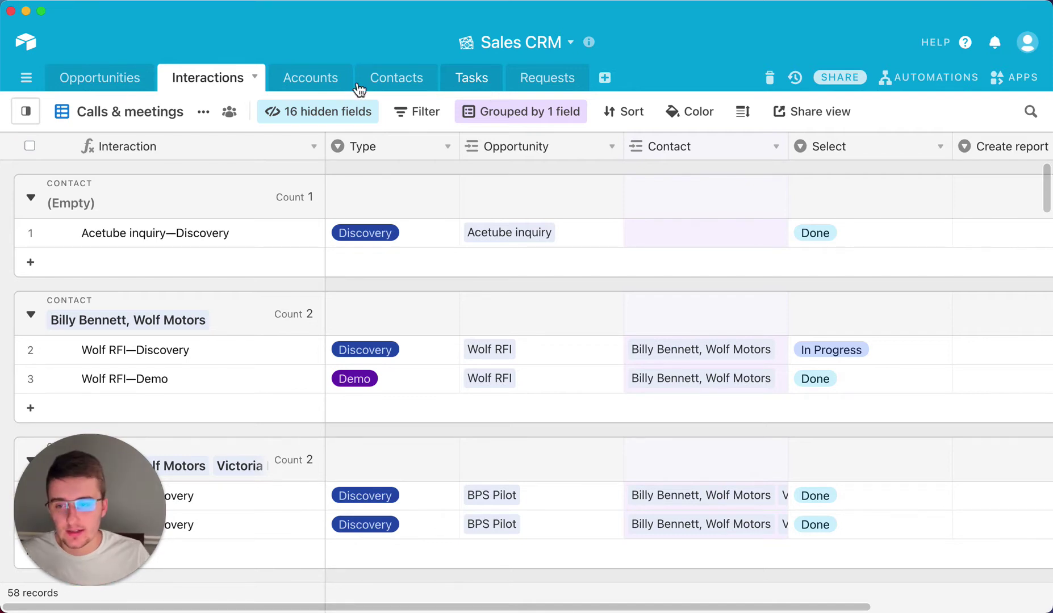
pyautogui.click(86, 78)
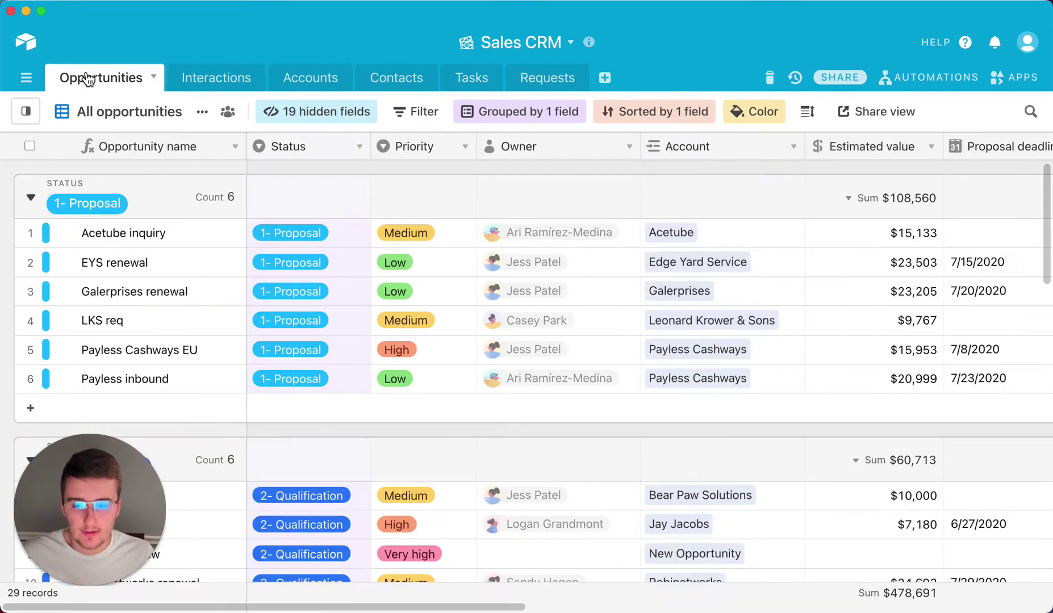
# - Inspect the link settings of the Account field in Opportunities, and view the linked Contacts and Opportunities columns in the Accounts table
pyautogui.scroll(-2, 265, 233)
pyautogui.scroll(-5, 261, 245)
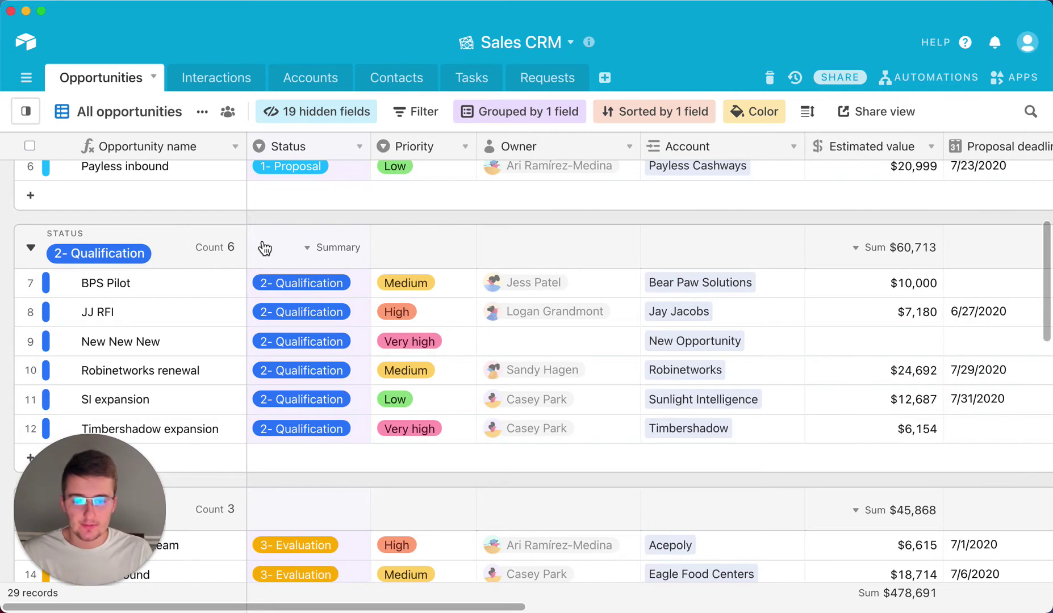
pyautogui.click(751, 317)
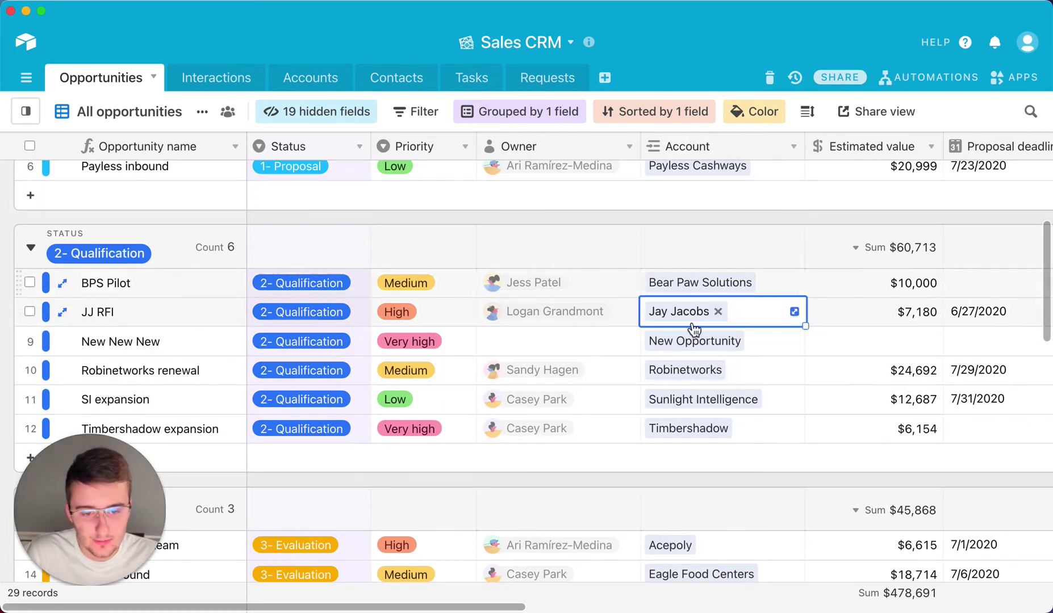
pyautogui.click(721, 148)
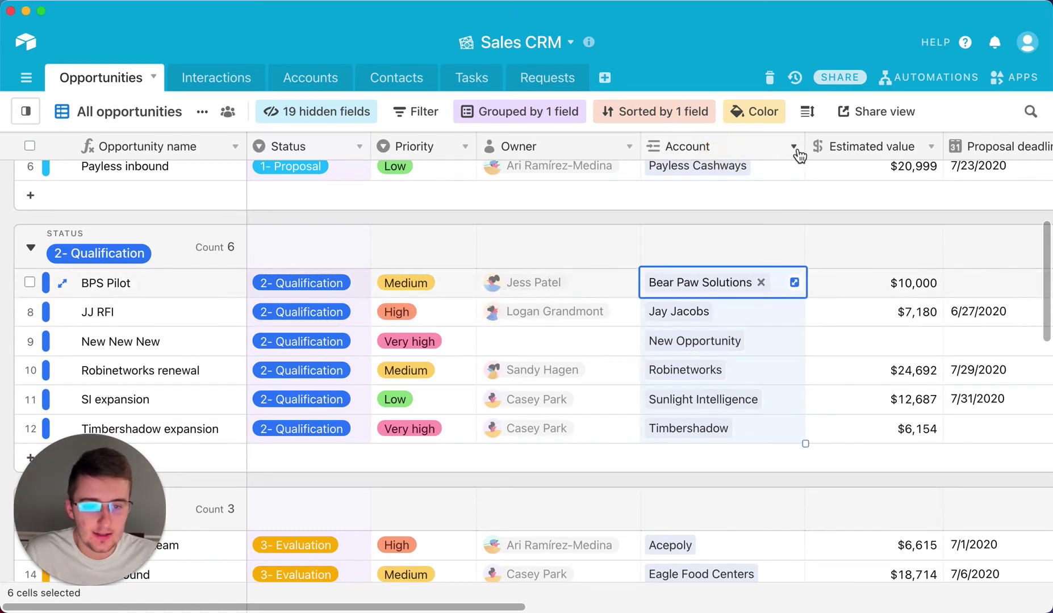
pyautogui.click(795, 148)
pyautogui.click(717, 176)
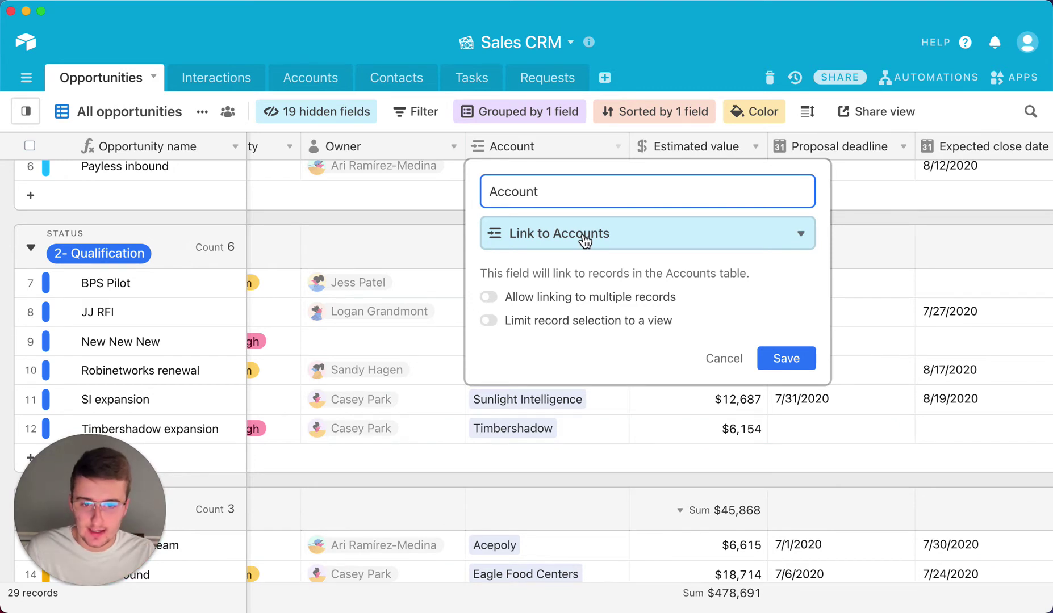
pyautogui.click(375, 215)
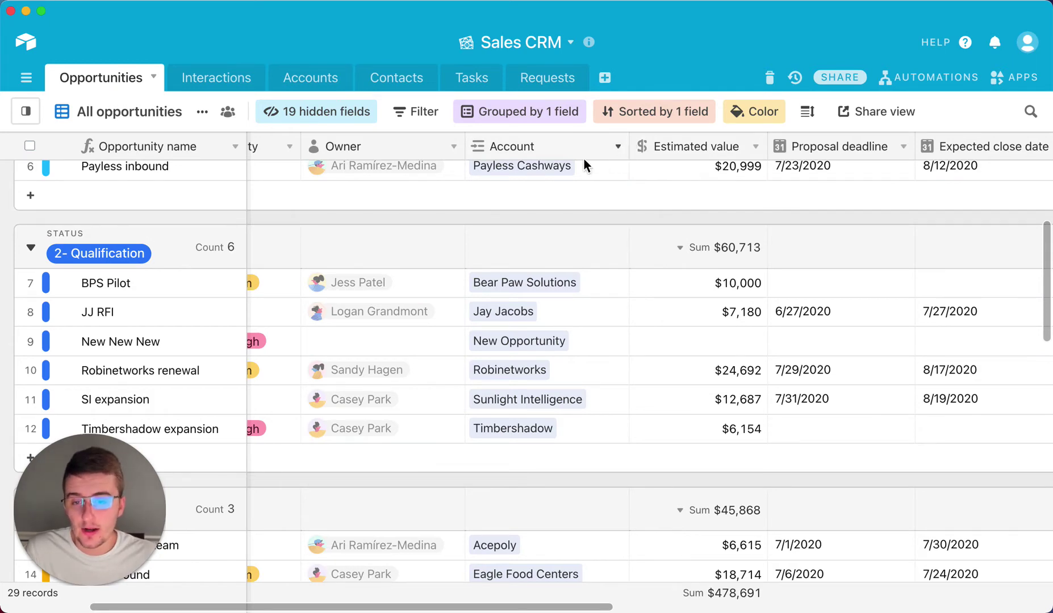
pyautogui.click(308, 80)
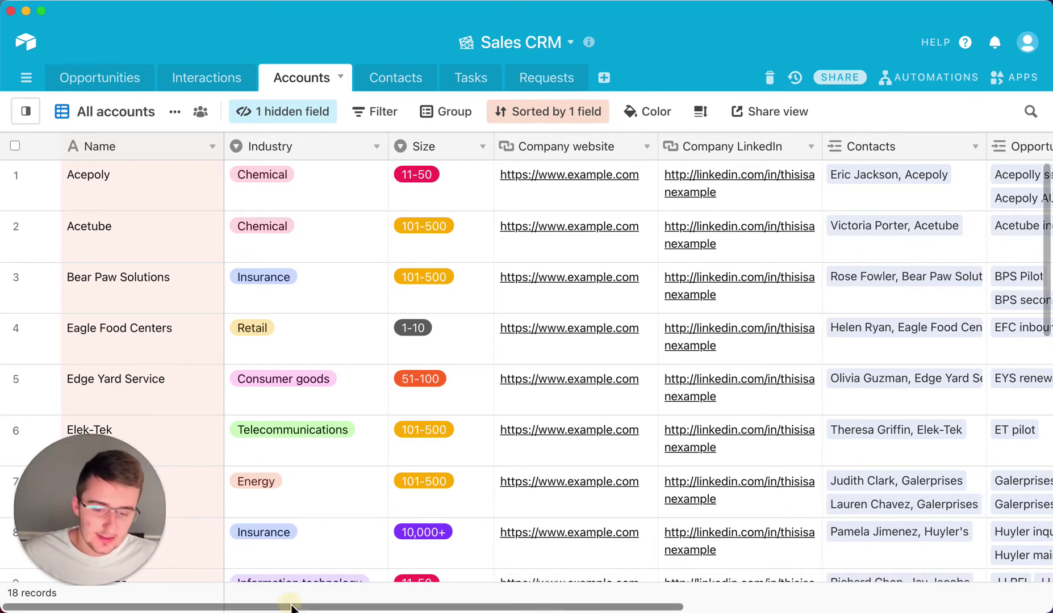
pyautogui.moveTo(291, 607); pyautogui.dragTo(475, 608)
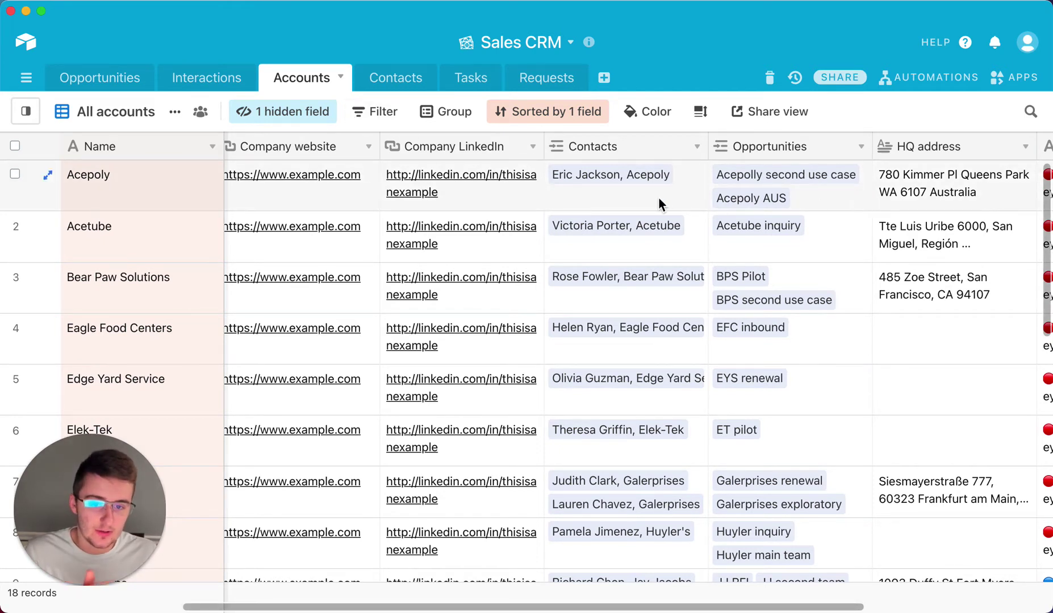
# - In the Opportunities table, move the Interactions field after the Tasks field
pyautogui.click(129, 87)
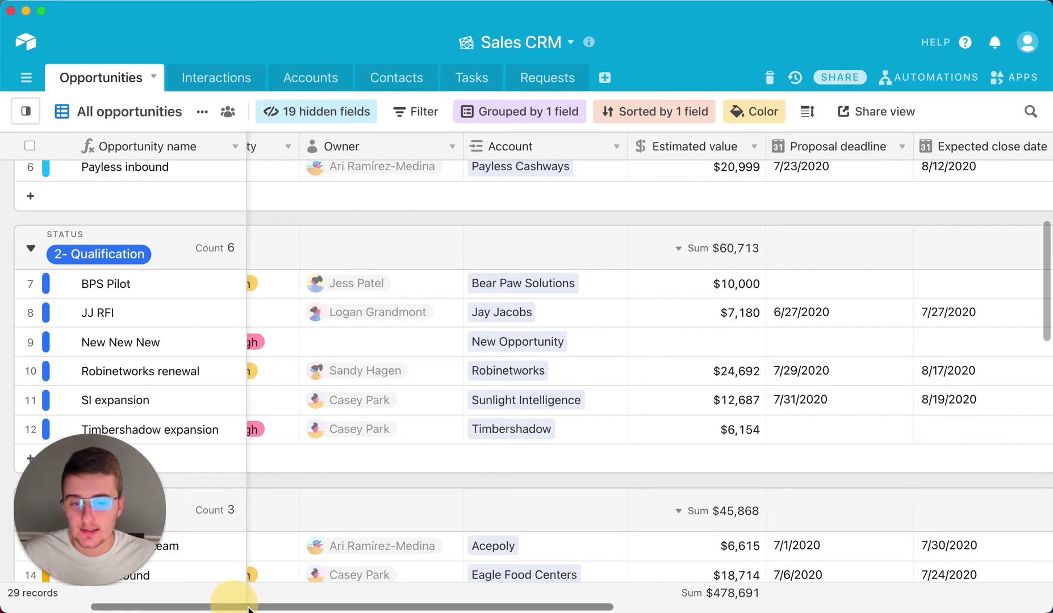
pyautogui.moveTo(233, 607); pyautogui.dragTo(474, 607)
pyautogui.moveTo(538, 607); pyautogui.dragTo(665, 611)
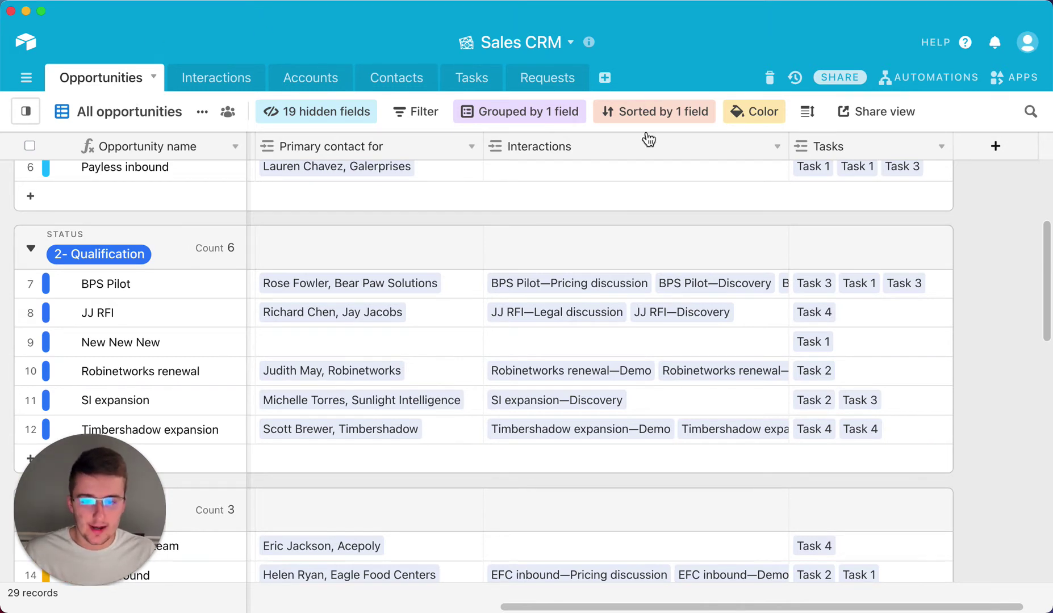
pyautogui.moveTo(639, 149); pyautogui.dragTo(933, 148)
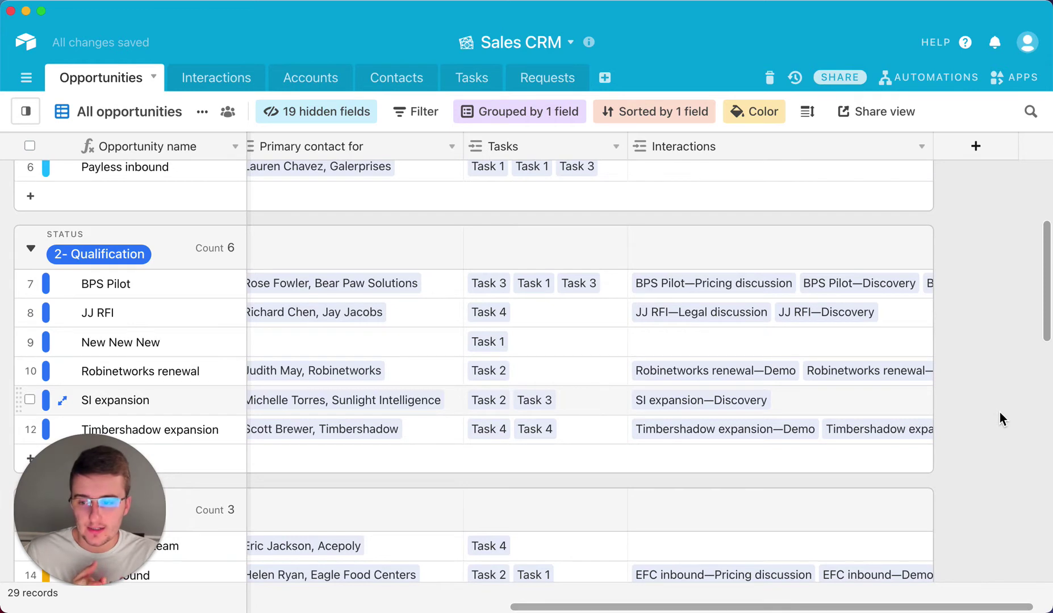
# - Review the linked contacts, tasks and interactions of the opportunities across all status groups
pyautogui.scroll(-15, 999, 412)
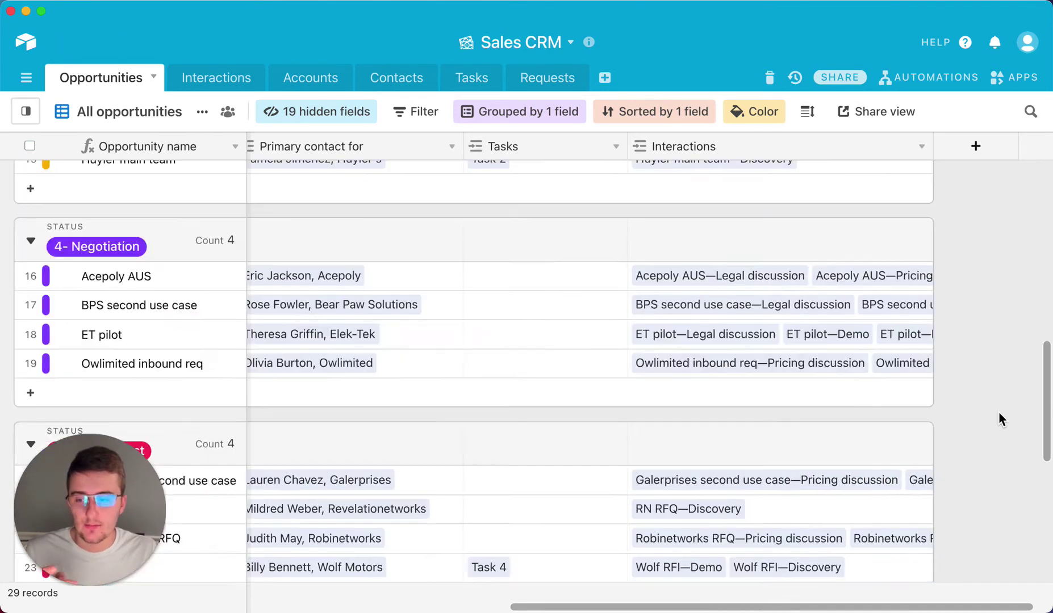
pyautogui.scroll(-5, 999, 414)
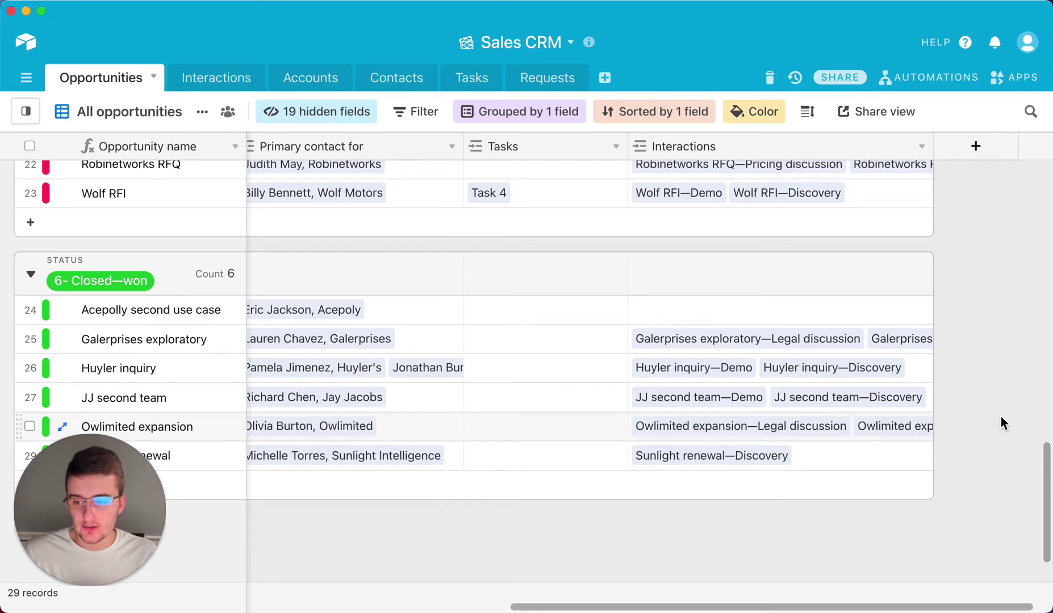
pyautogui.scroll(3, 1000, 416)
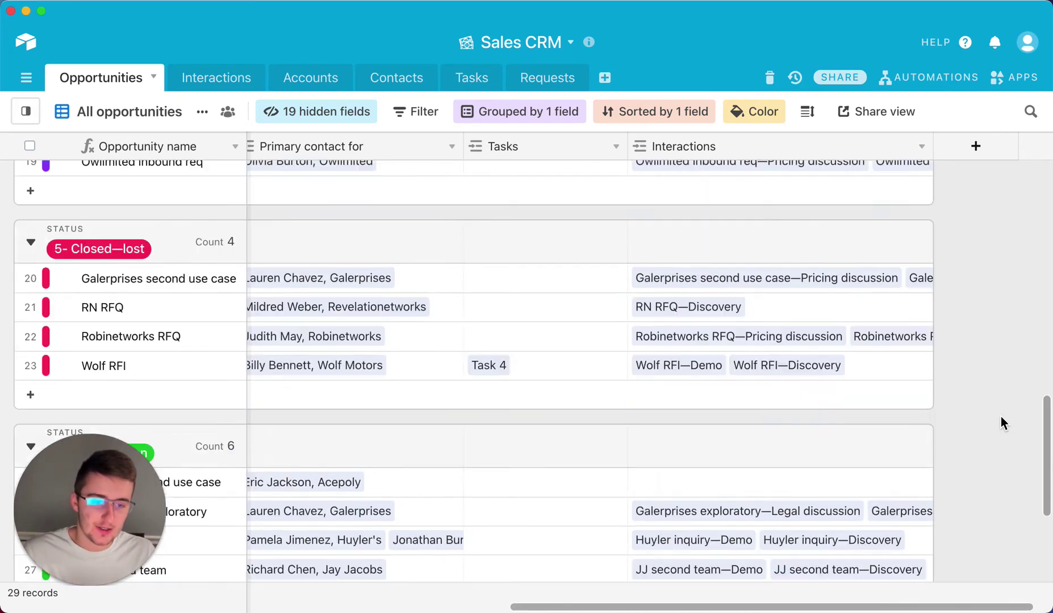
pyautogui.scroll(6, 1000, 423)
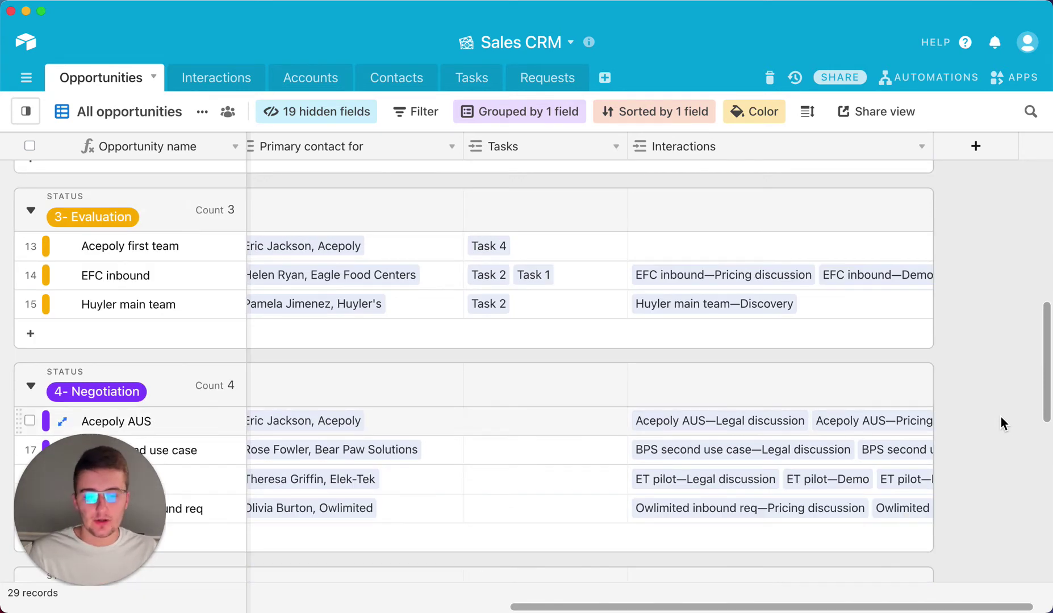
pyautogui.scroll(8, 997, 420)
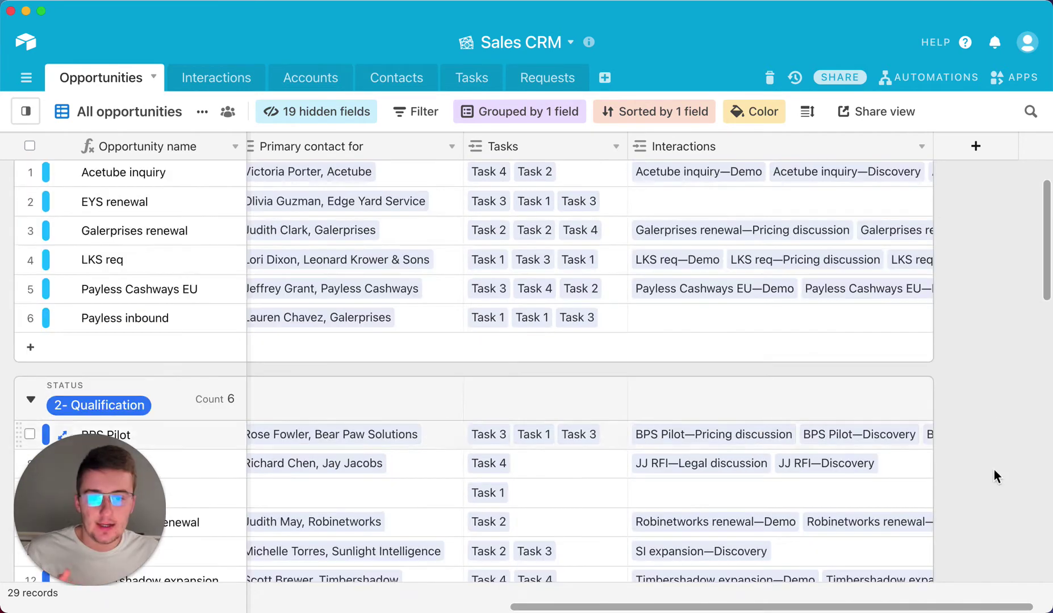
# - Add a Count field named "Count Interactions" that counts the linked Interactions records, and narrow its column
pyautogui.click(977, 146)
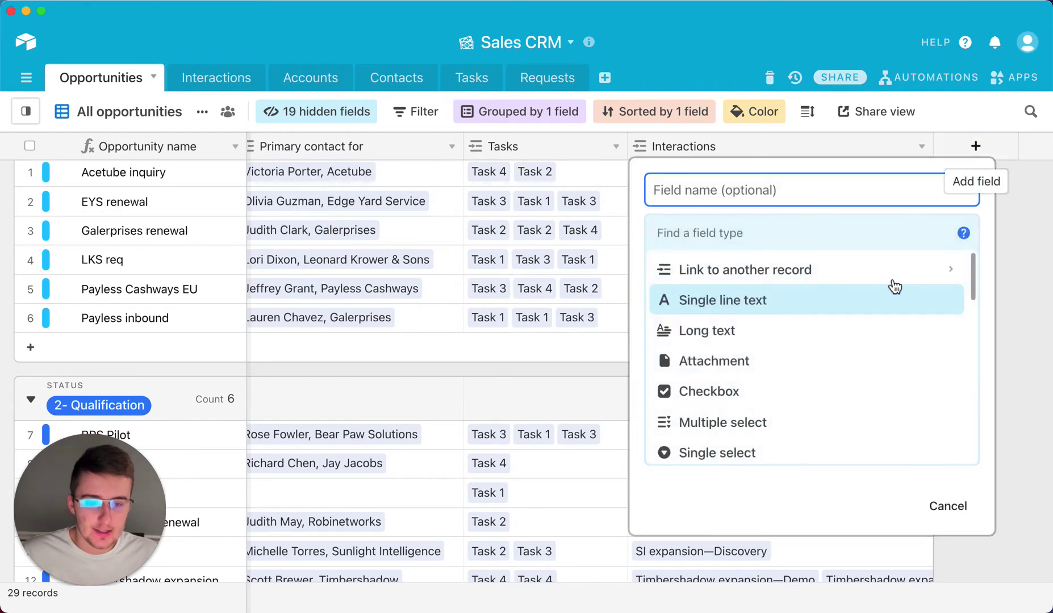
pyautogui.scroll(-3, 856, 396)
pyautogui.scroll(-5, 856, 396)
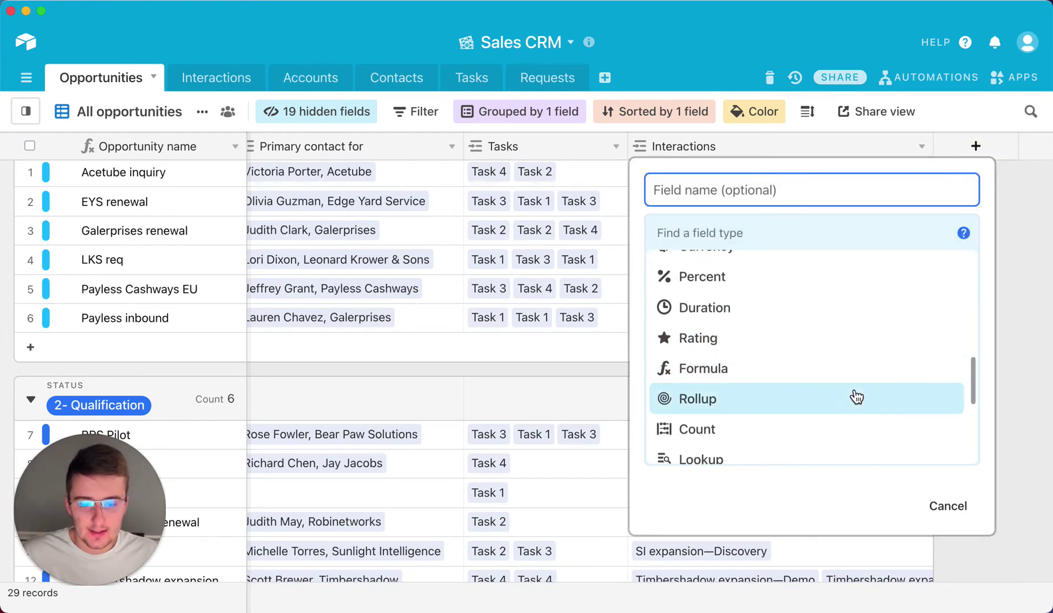
pyautogui.click(700, 442)
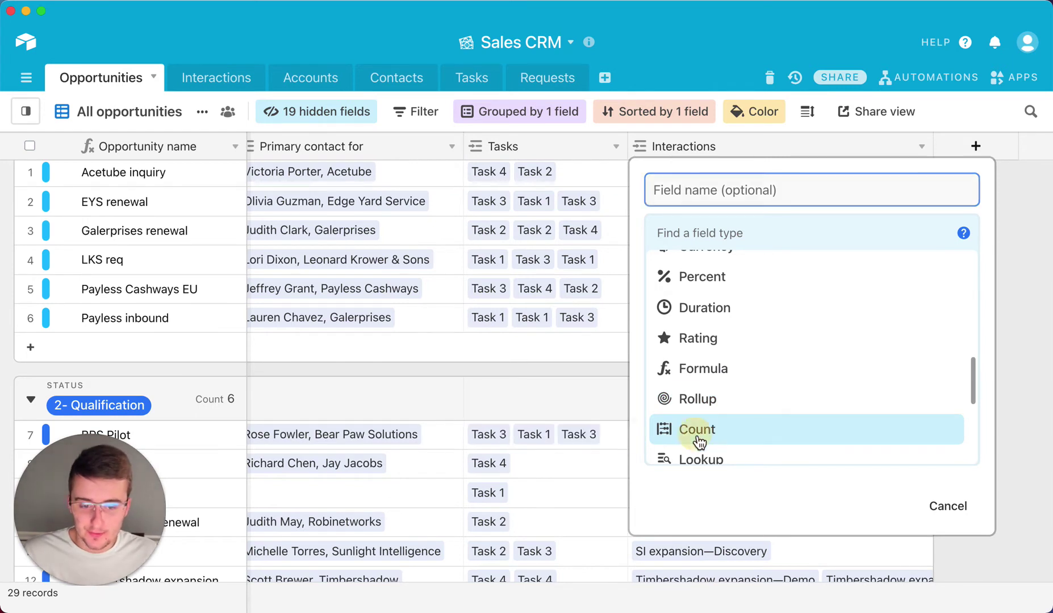
pyautogui.click(741, 189)
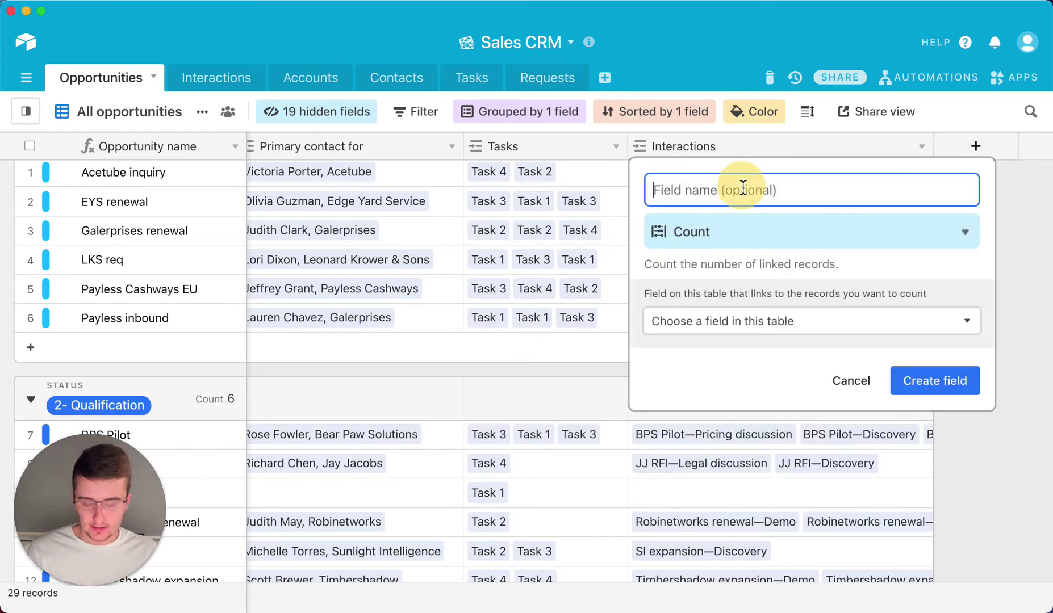
pyautogui.write('COunt In')
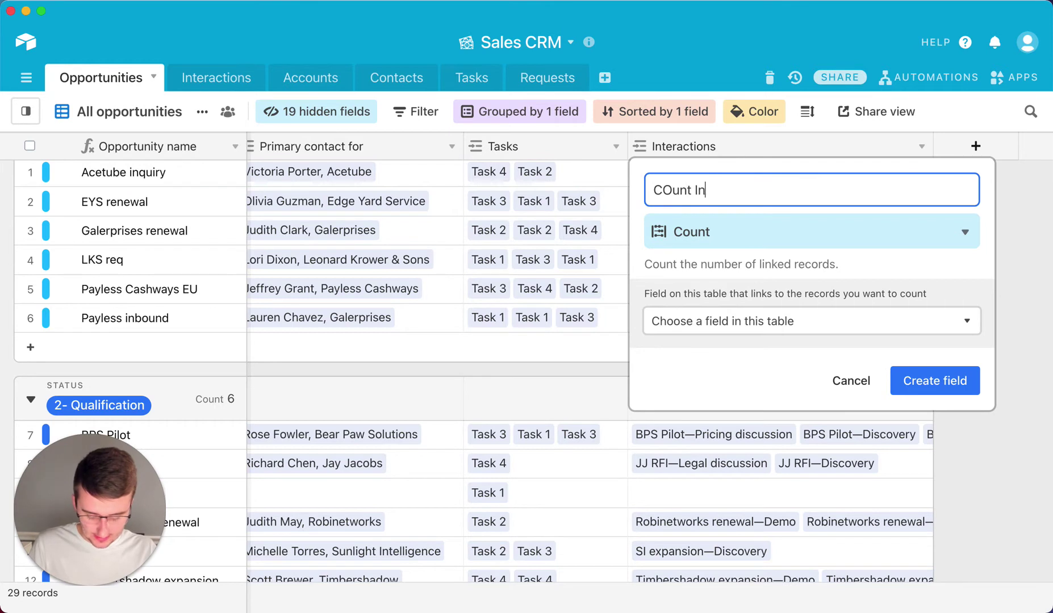
pyautogui.write('teractions')
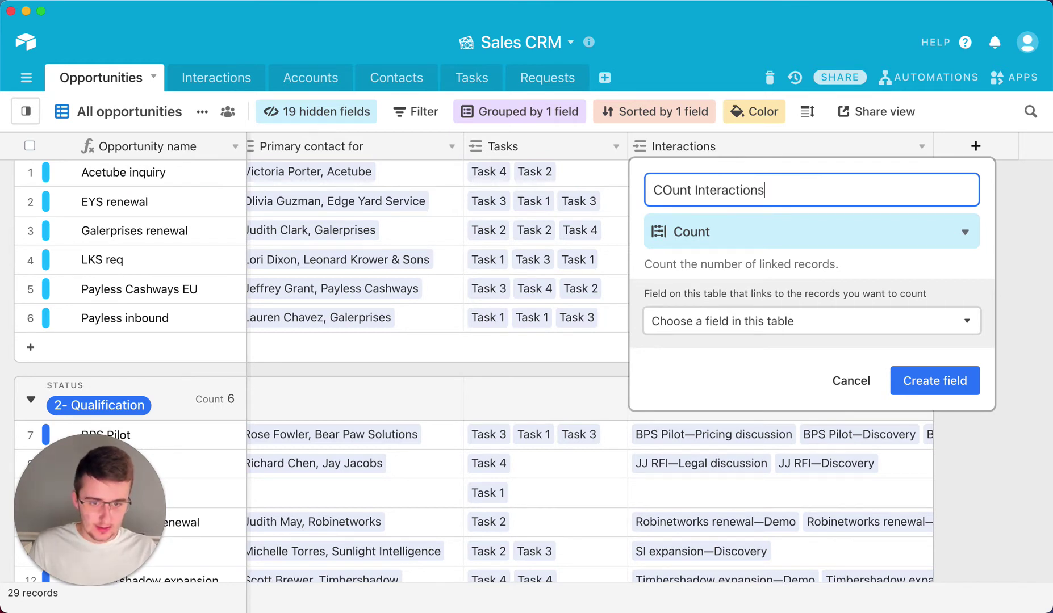
pyautogui.click(743, 334)
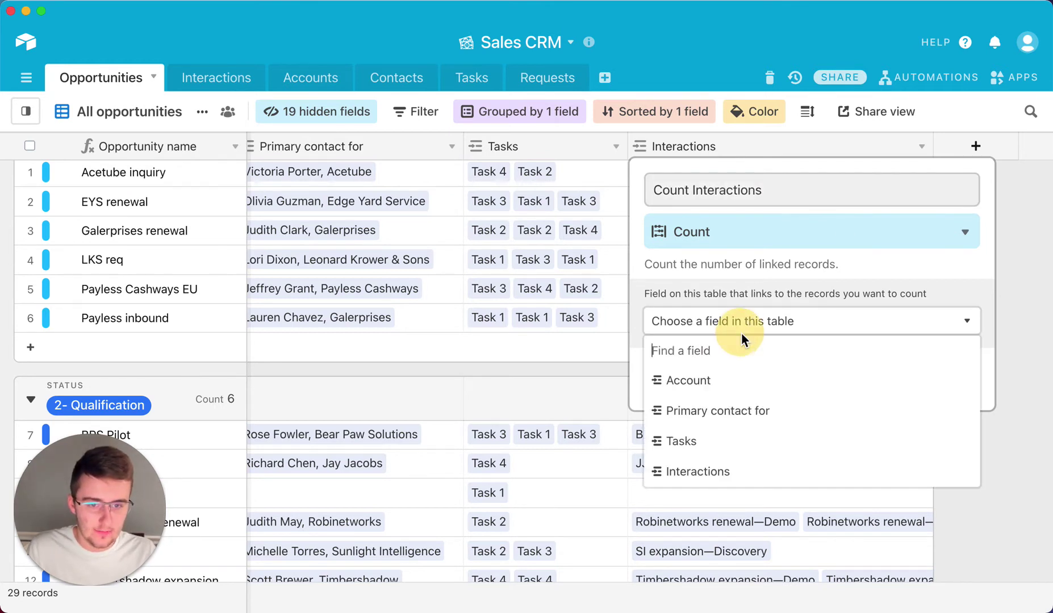
pyautogui.click(699, 473)
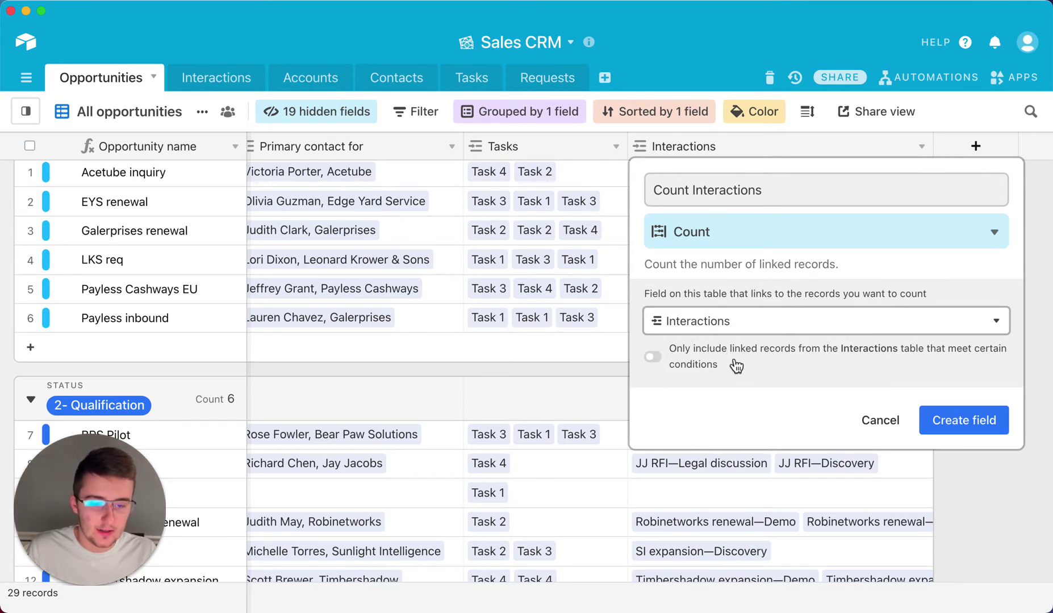
pyautogui.click(979, 427)
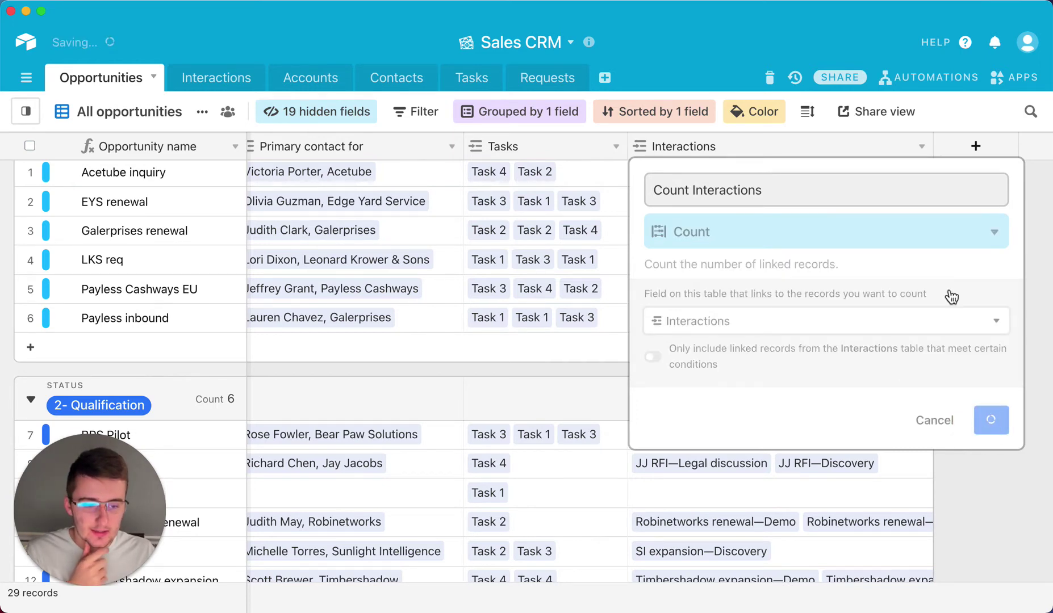
pyautogui.moveTo(776, 606); pyautogui.dragTo(858, 597)
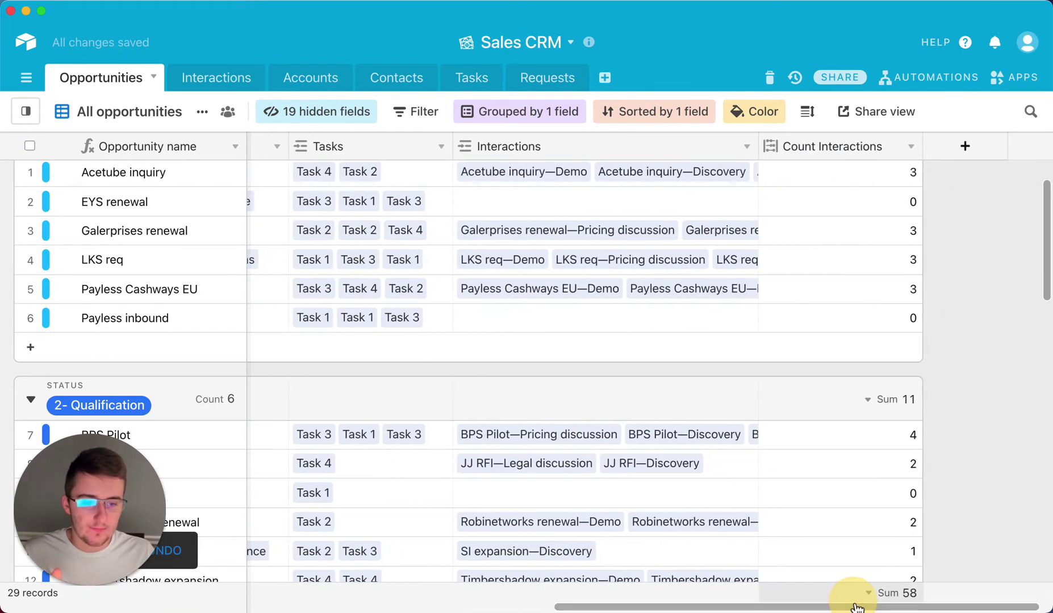
pyautogui.moveTo(921, 146); pyautogui.dragTo(844, 160)
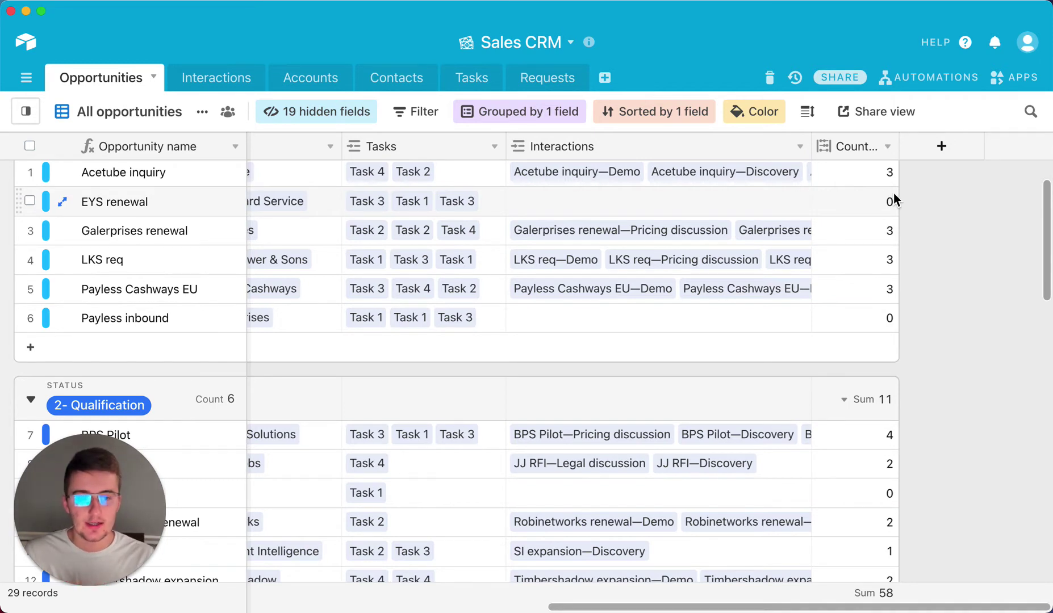
# - Start a new Rollup field named "Latest Interaction" at the end of the Opportunities table
pyautogui.click(947, 154)
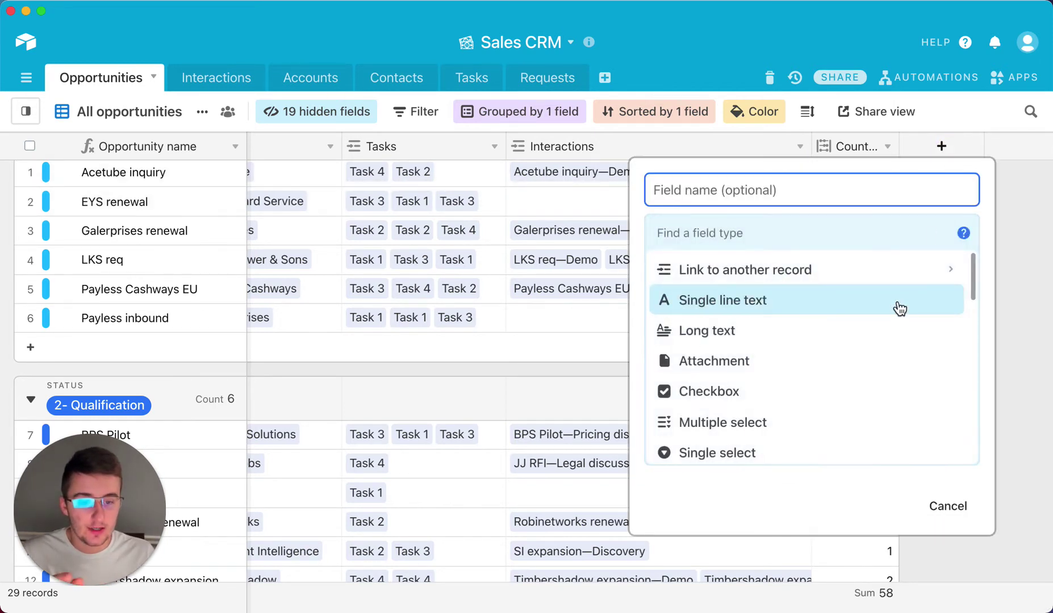
pyautogui.scroll(-8, 898, 307)
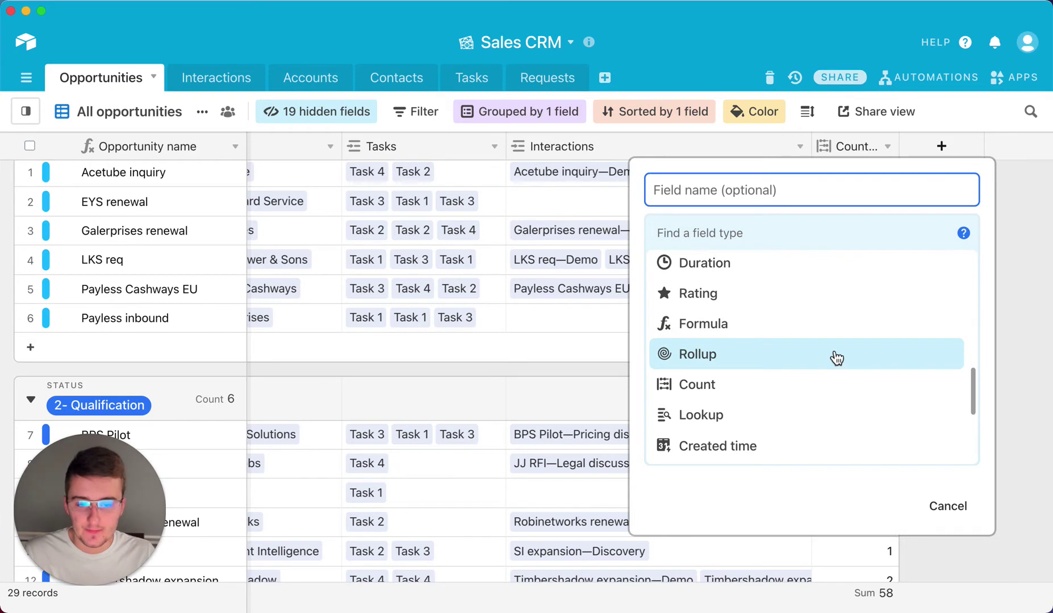
pyautogui.click(736, 360)
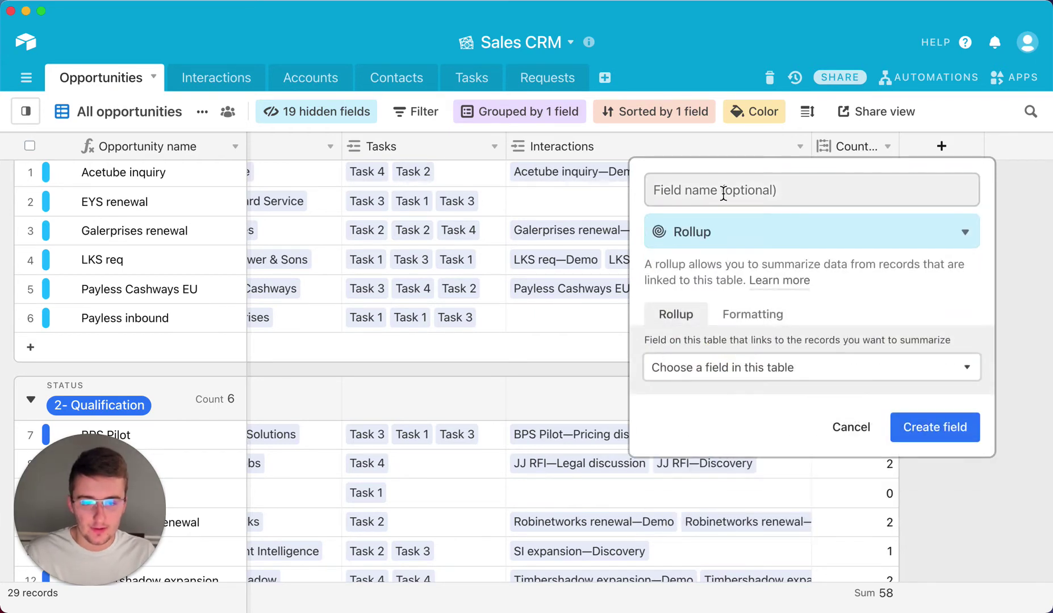
pyautogui.write('Lates')
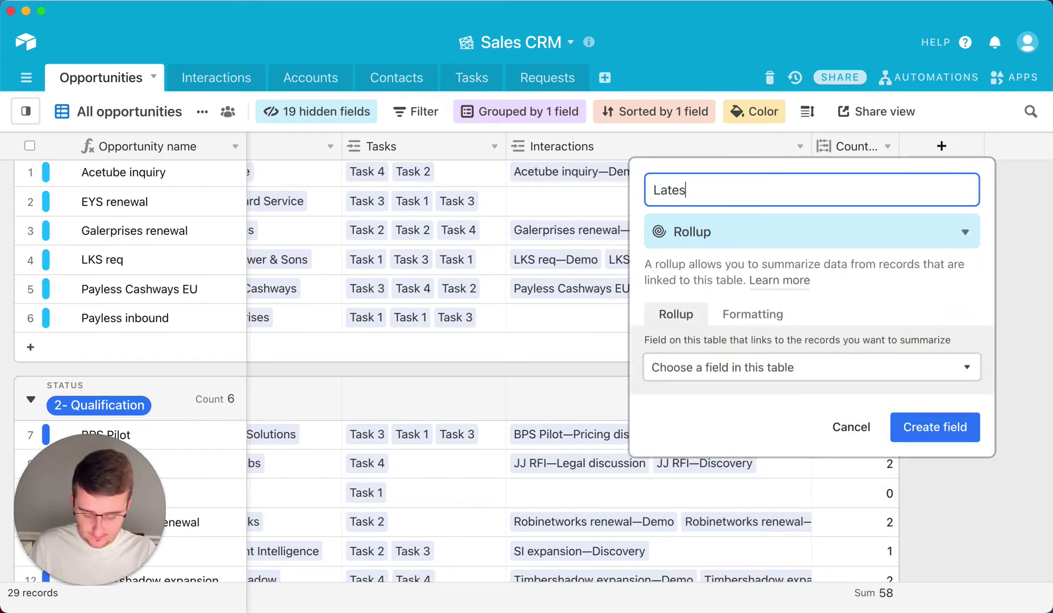
pyautogui.write('t Interac')
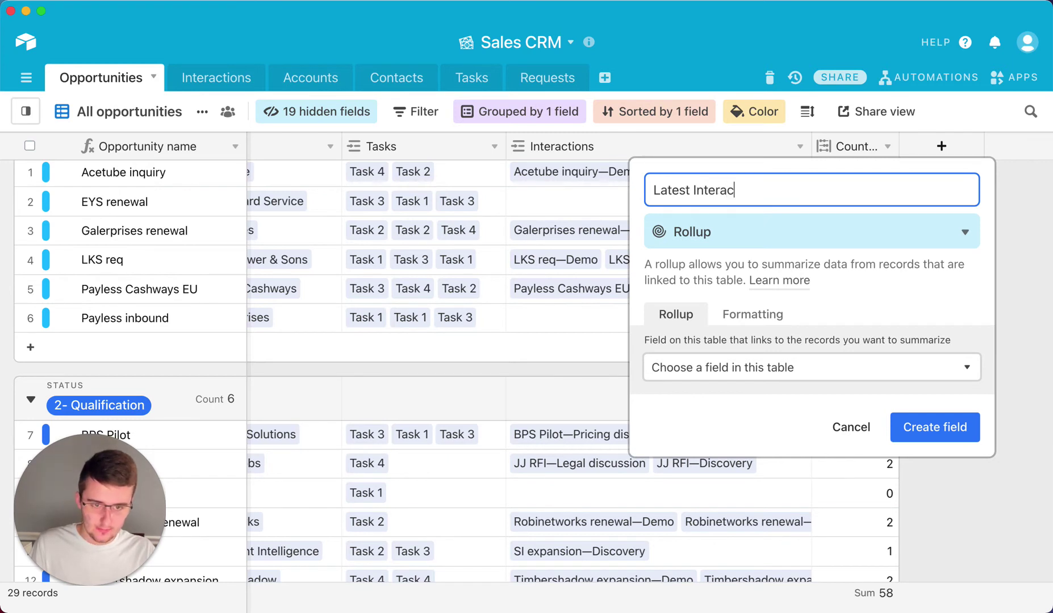
pyautogui.write('tion')
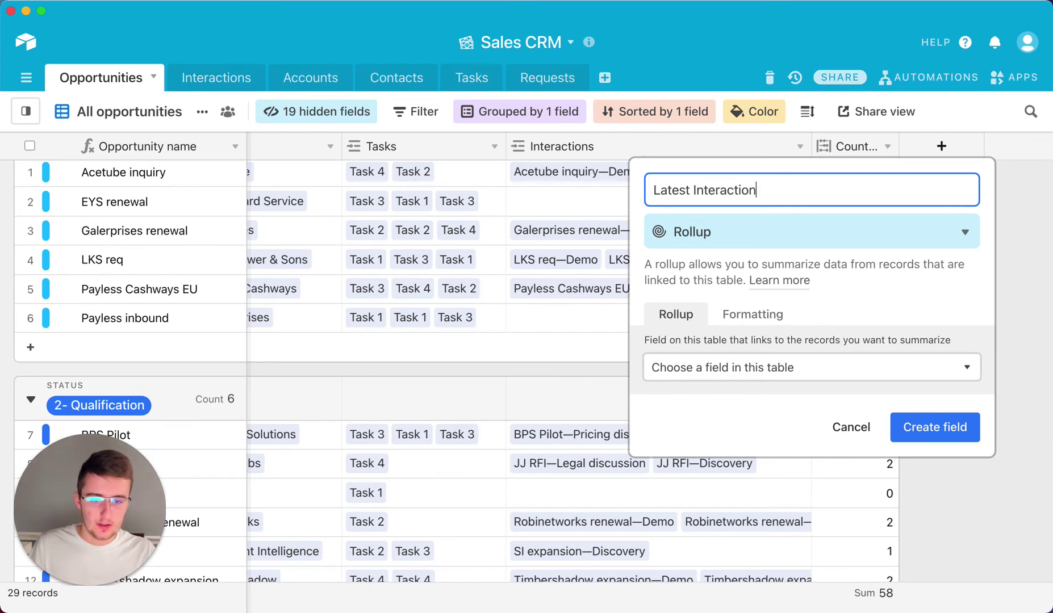
# - Set the rollup to summarize the linked Interactions records using their "Date and time 2" field
pyautogui.click(866, 378)
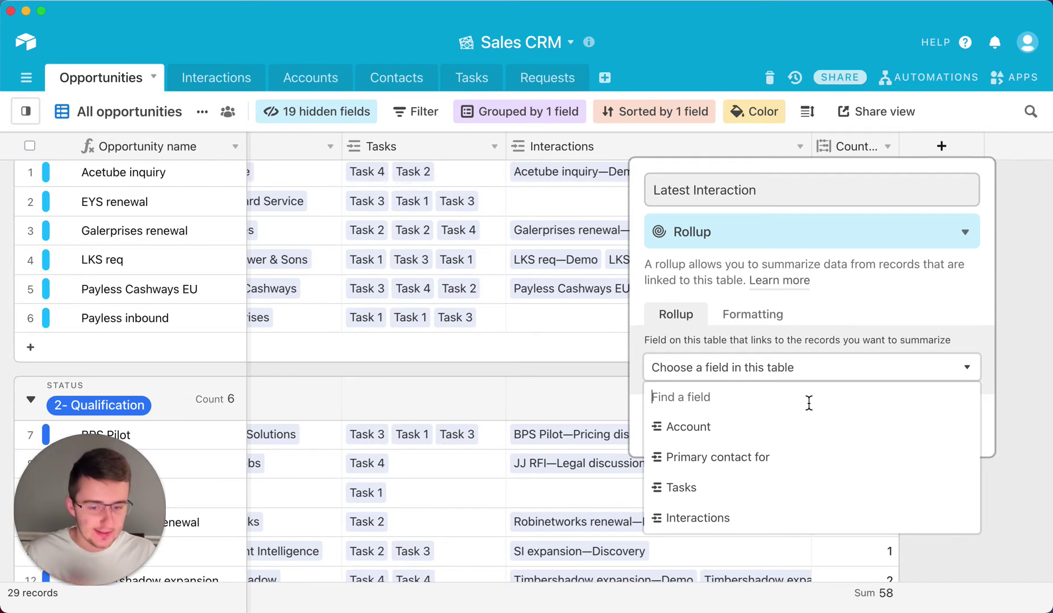
pyautogui.click(784, 519)
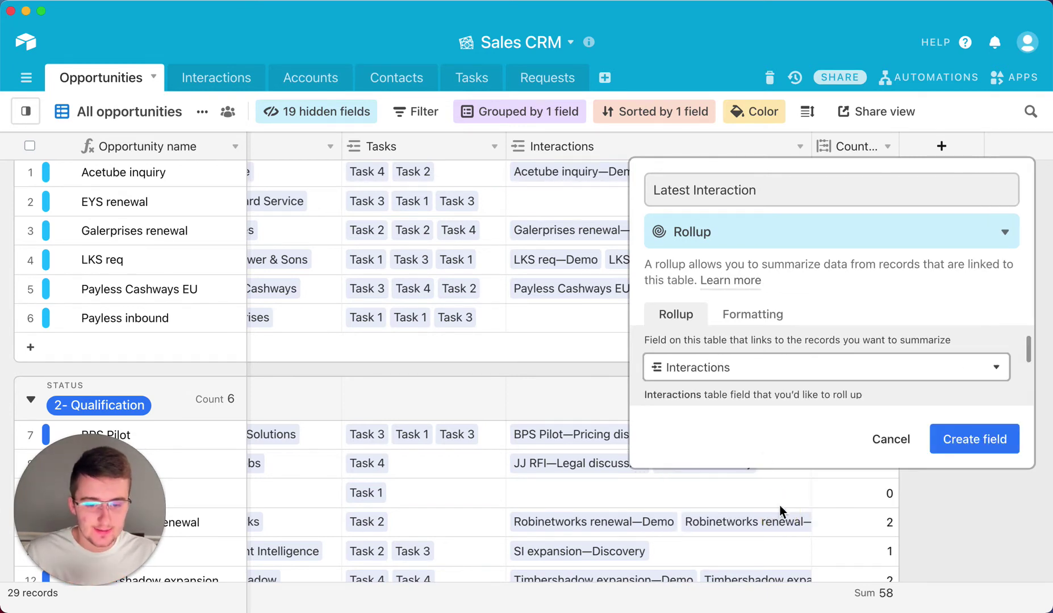
pyautogui.scroll(-1, 763, 352)
pyautogui.scroll(-1, 765, 359)
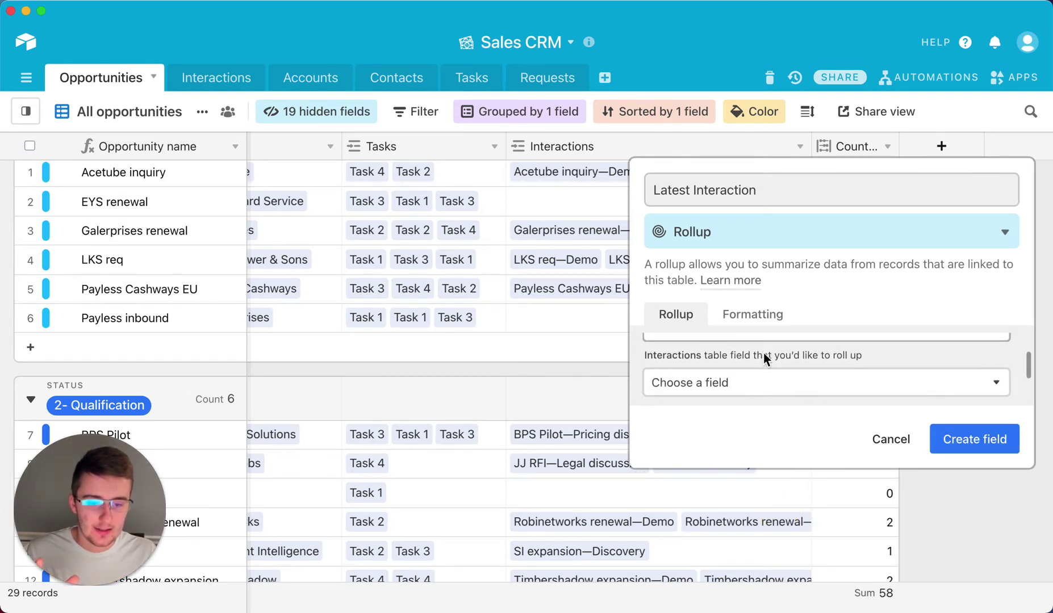
pyautogui.click(718, 374)
pyautogui.scroll(-1, 717, 310)
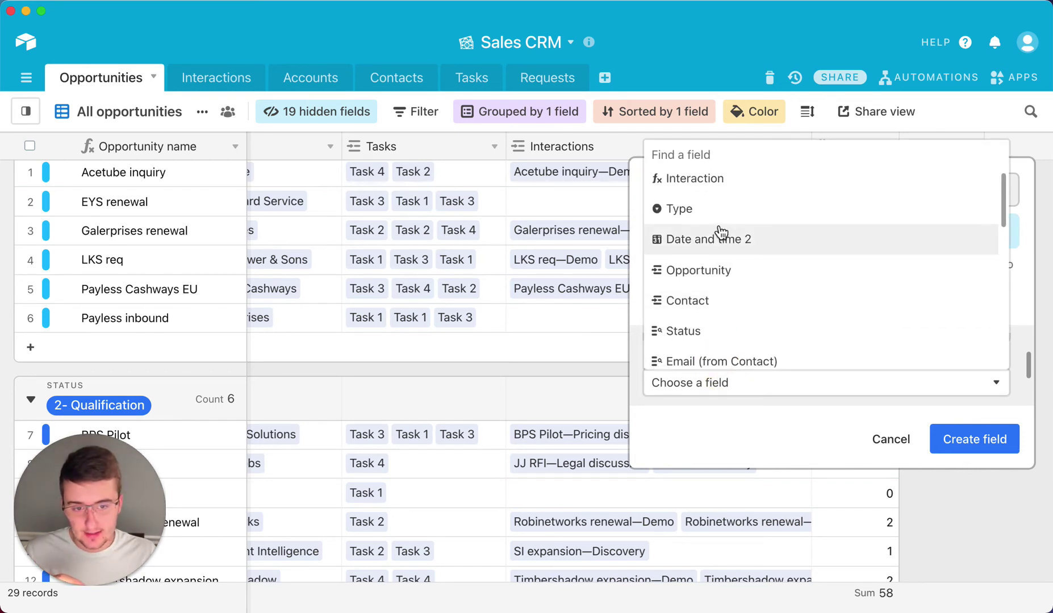
pyautogui.scroll(-10, 720, 244)
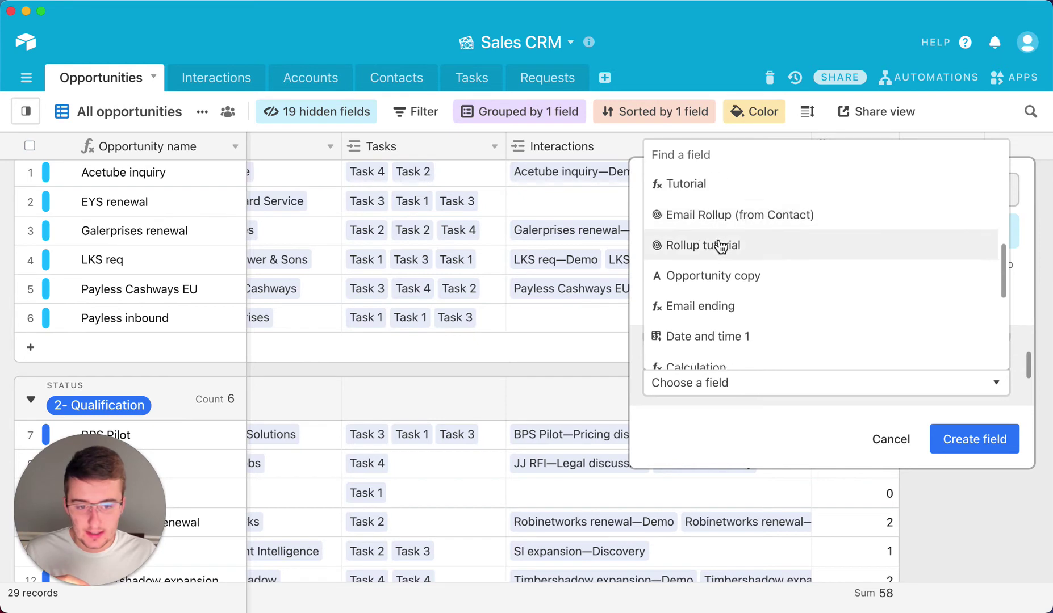
pyautogui.scroll(-6, 720, 246)
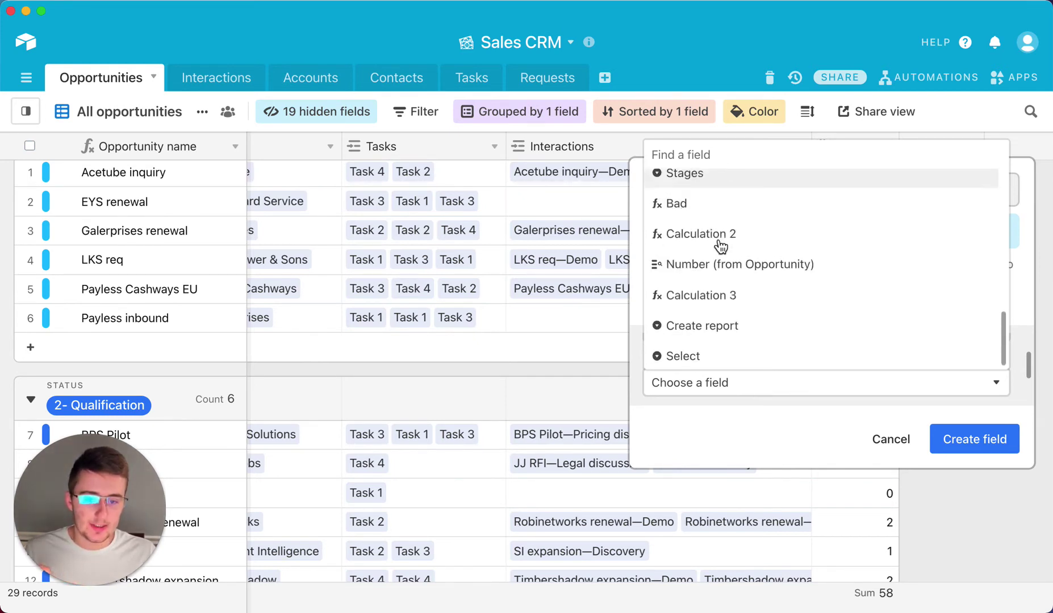
pyautogui.scroll(12, 720, 245)
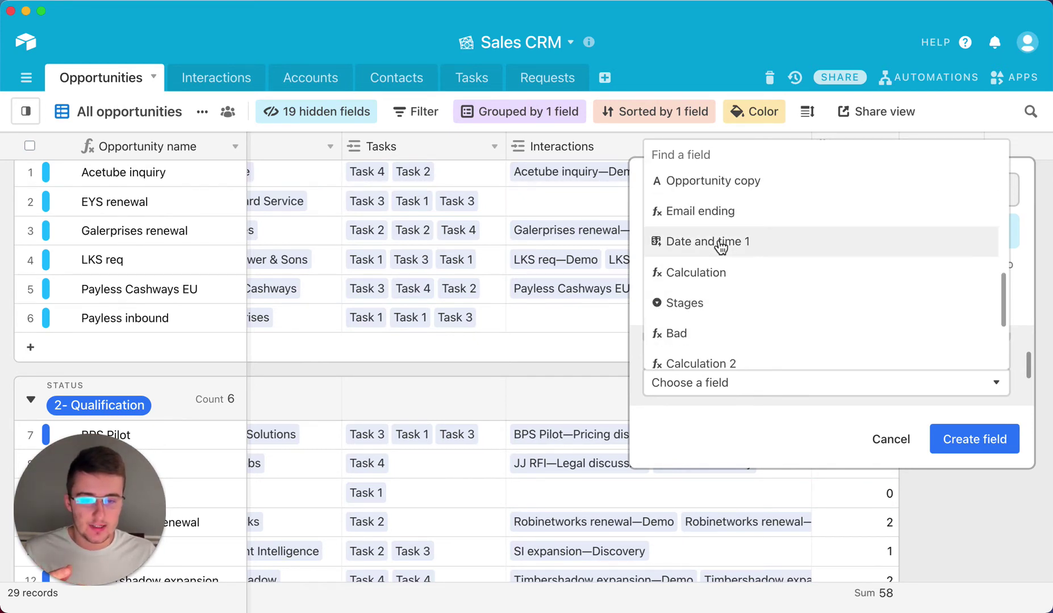
pyautogui.scroll(3, 719, 252)
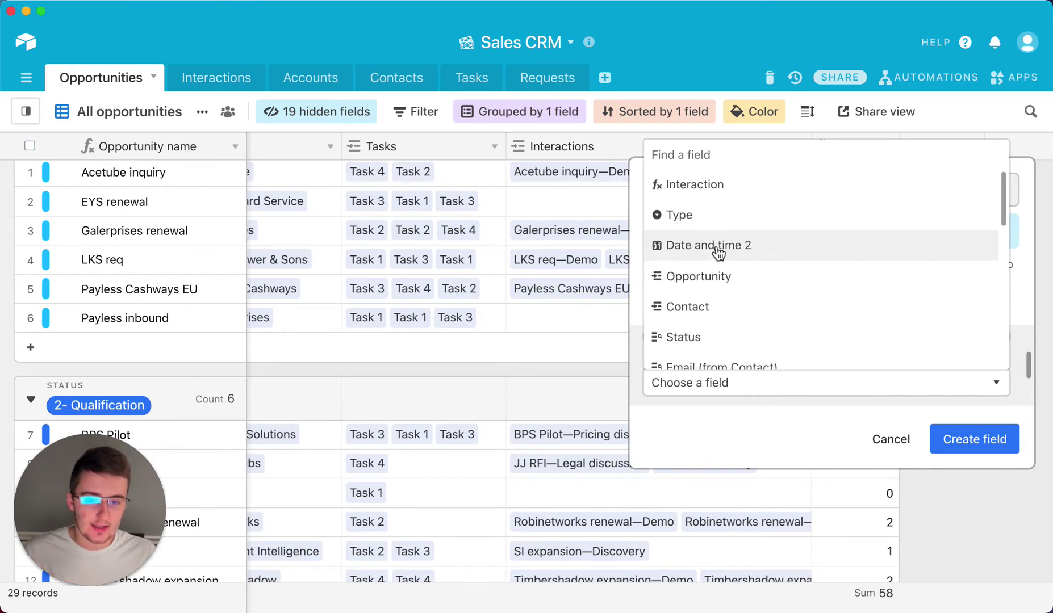
pyautogui.click(681, 245)
# - Set the rollup's aggregation formula to MAX(values), create the field and bring its column into view
pyautogui.click(832, 437)
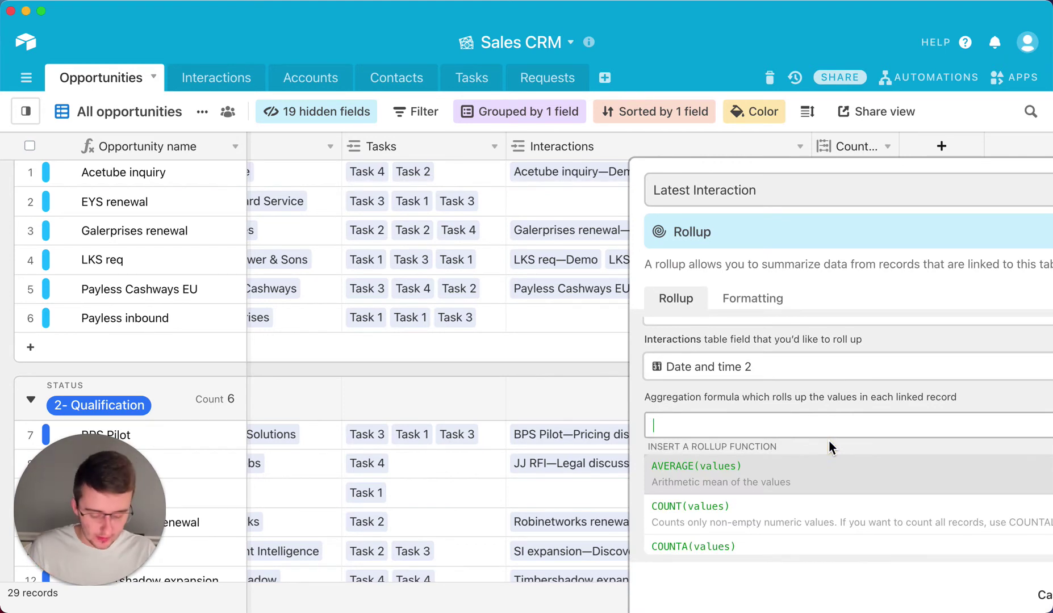
pyautogui.write('max')
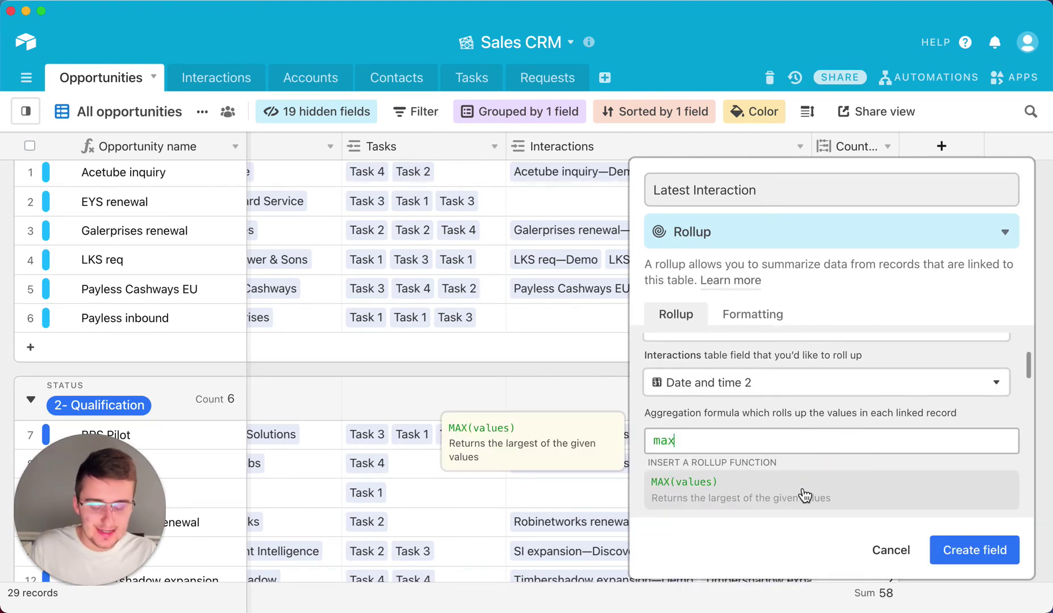
pyautogui.click(816, 494)
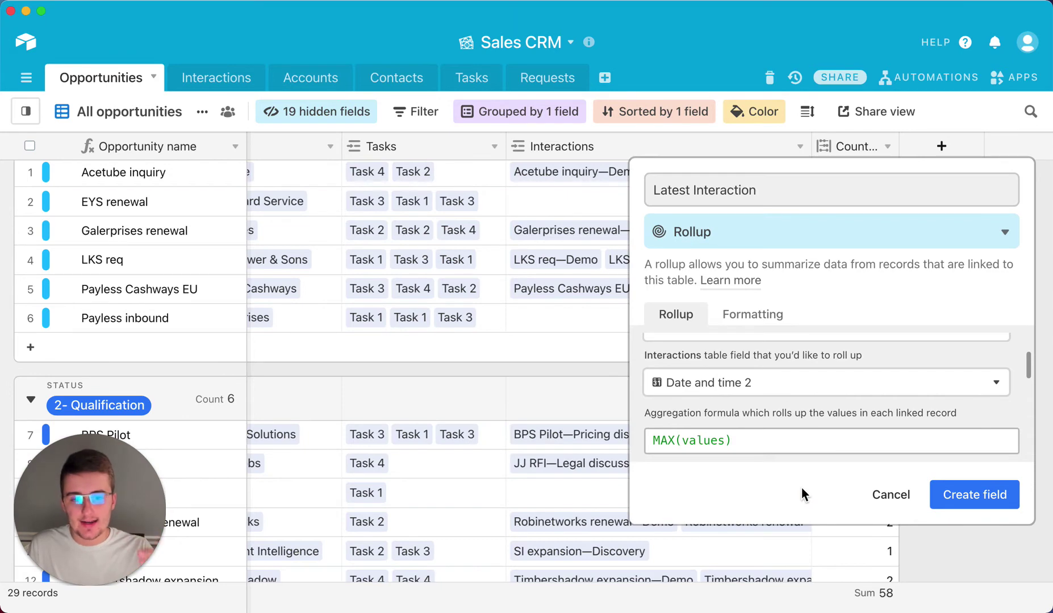
pyautogui.click(997, 498)
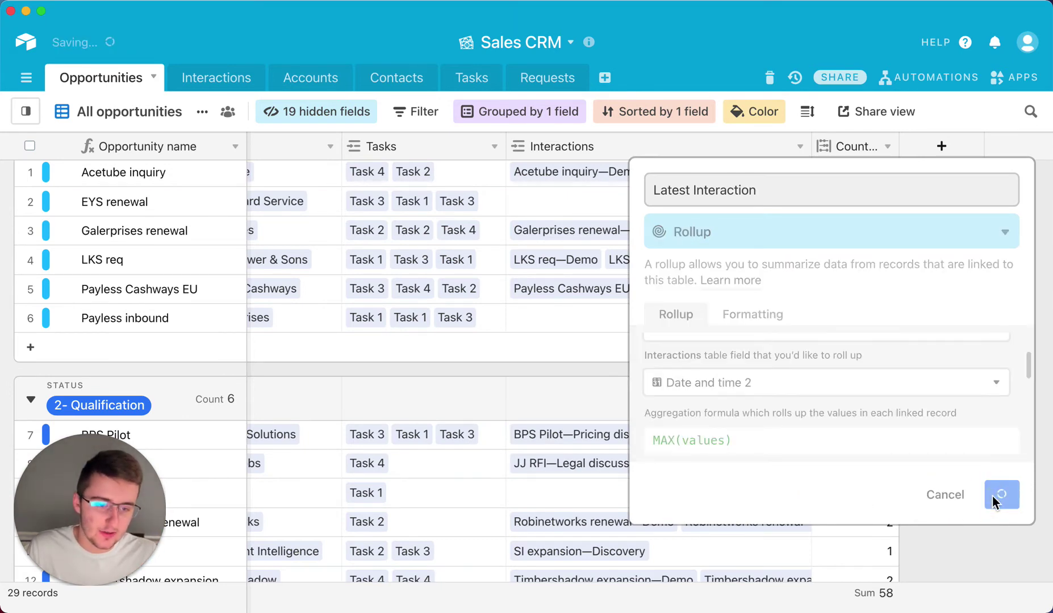
pyautogui.moveTo(889, 607); pyautogui.dragTo(960, 608)
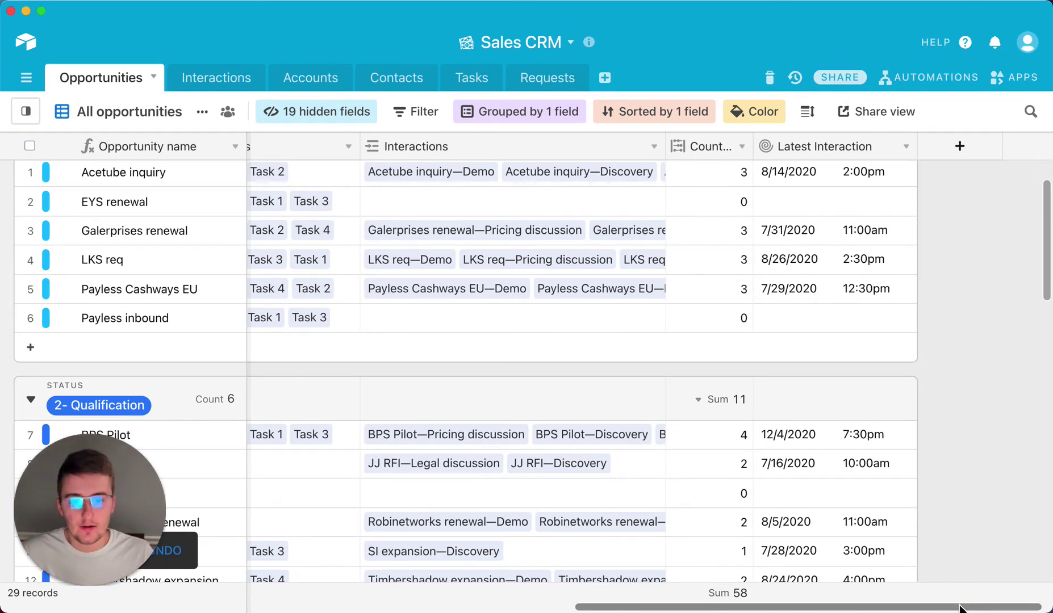
# - Add Latest Interaction as a second sort level after Name in the All opportunities view, in 1 → 9 order
pyautogui.click(682, 114)
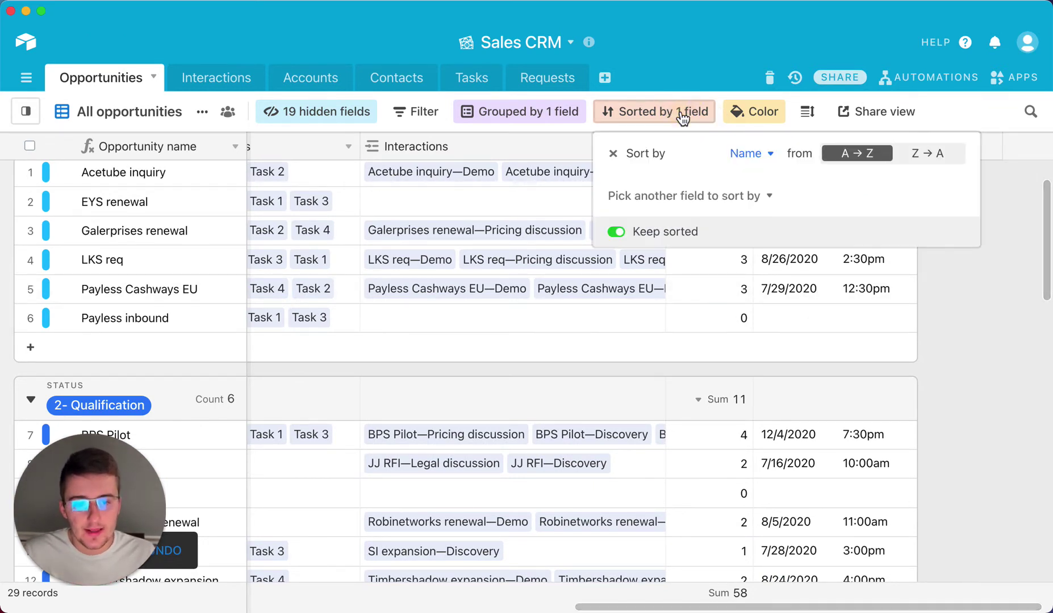
pyautogui.click(635, 206)
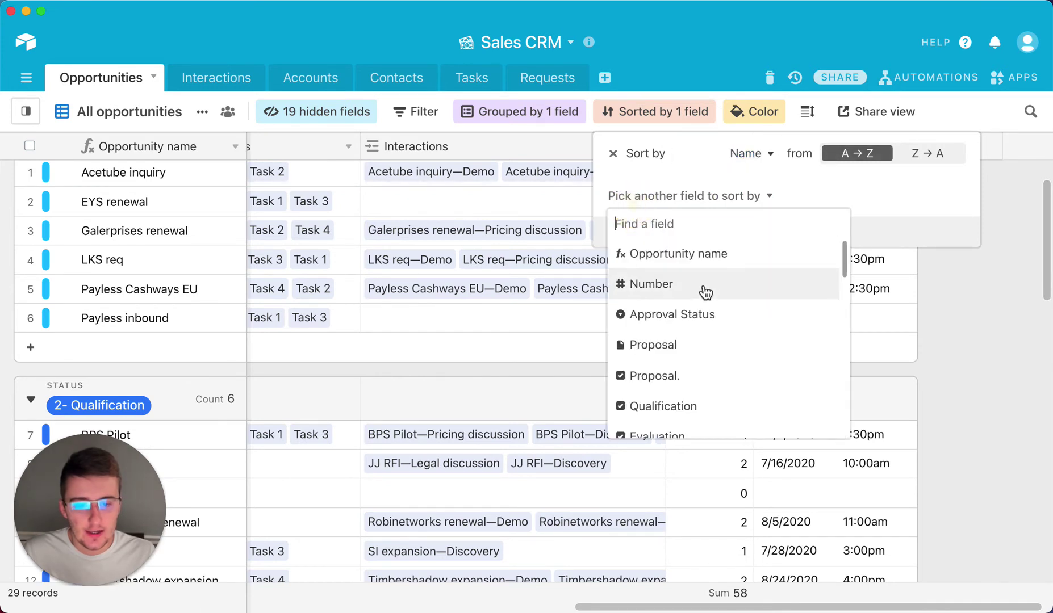
pyautogui.scroll(-10, 705, 292)
pyautogui.click(701, 425)
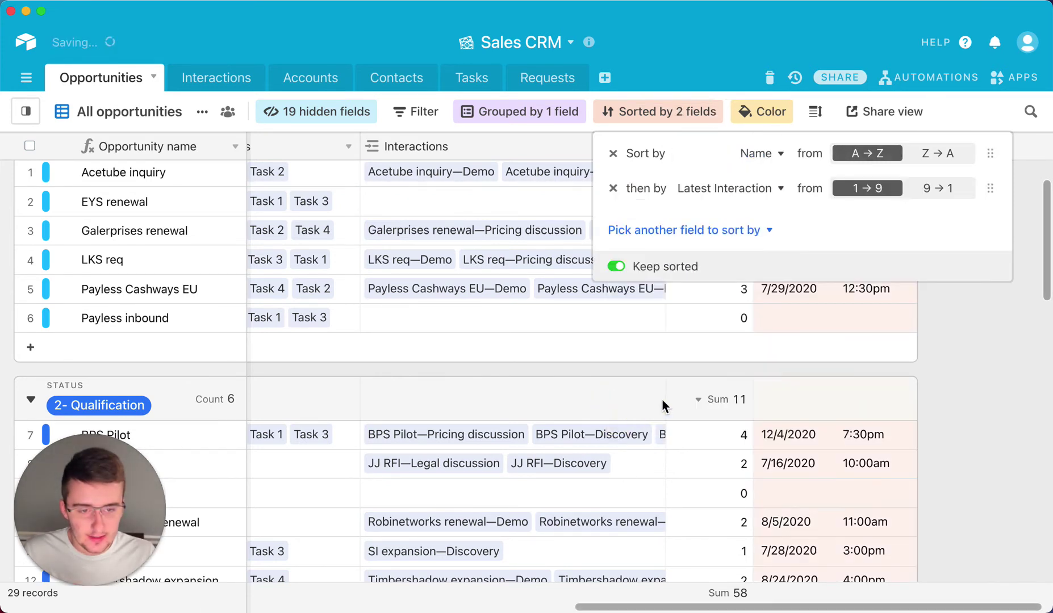
pyautogui.click(991, 374)
pyautogui.scroll(2, 875, 296)
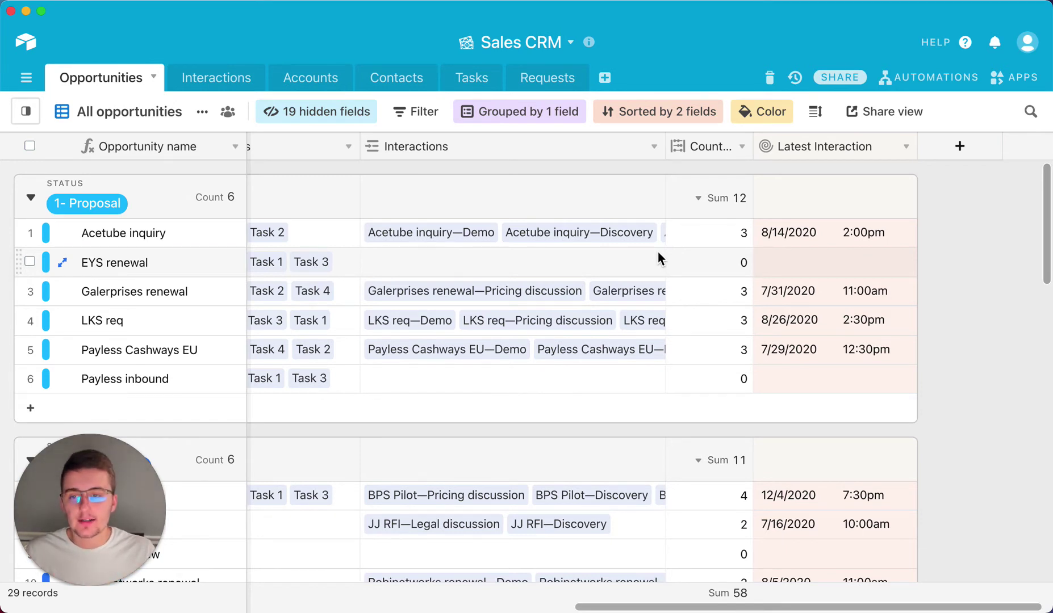
# - Look through the Interactions table's records grouped by contact and return to the Opportunities table
pyautogui.click(234, 78)
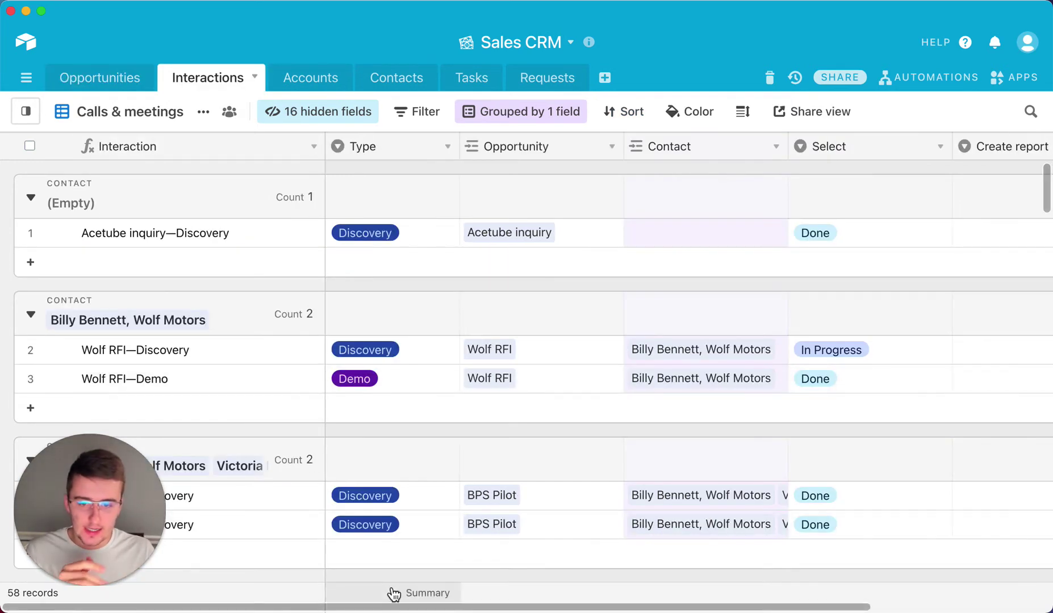
pyautogui.moveTo(388, 606); pyautogui.dragTo(365, 575)
pyautogui.scroll(-10, 470, 459)
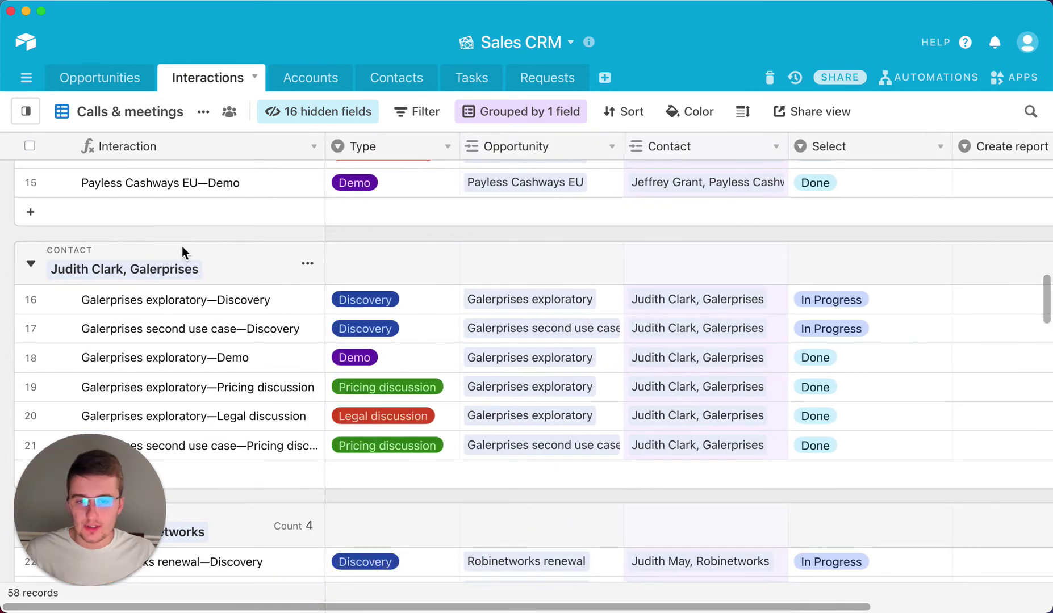
pyautogui.click(130, 80)
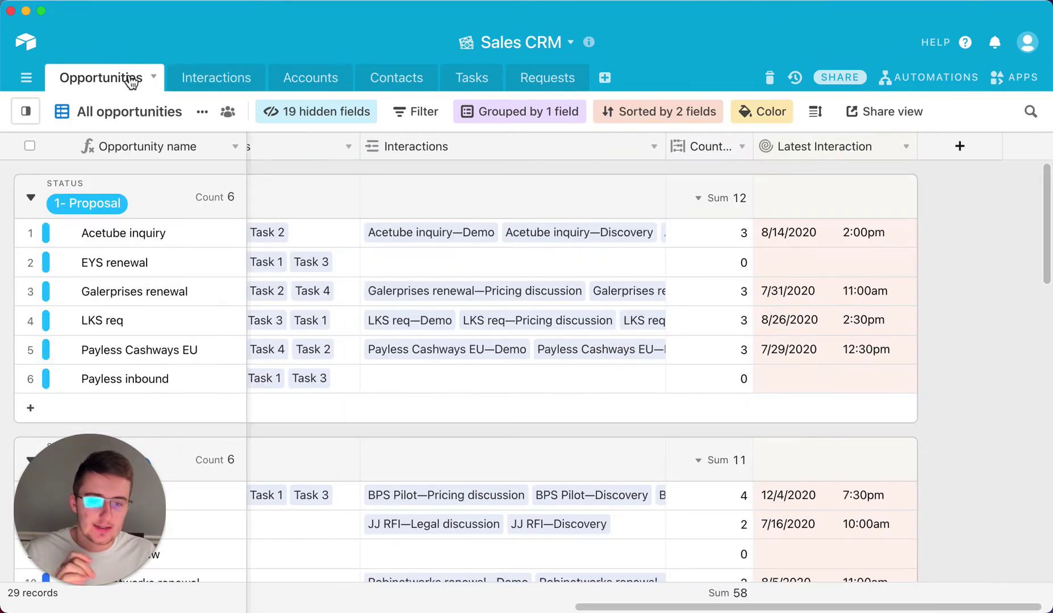
# - Group the Tasks table's Grid view by the Opportunities field and look through the grouped tasks
pyautogui.click(482, 80)
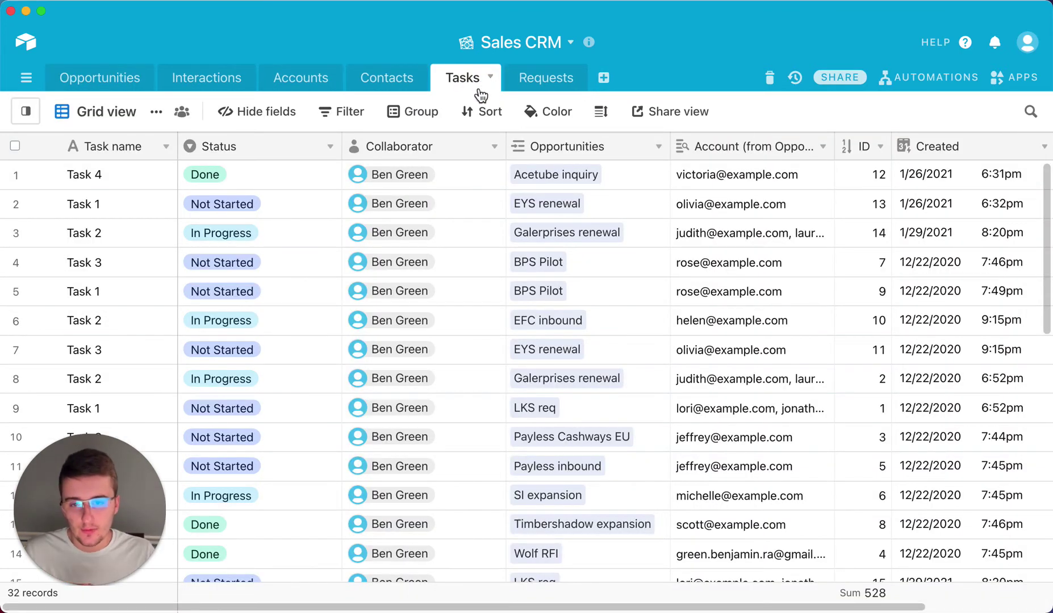
pyautogui.click(413, 112)
pyautogui.click(443, 196)
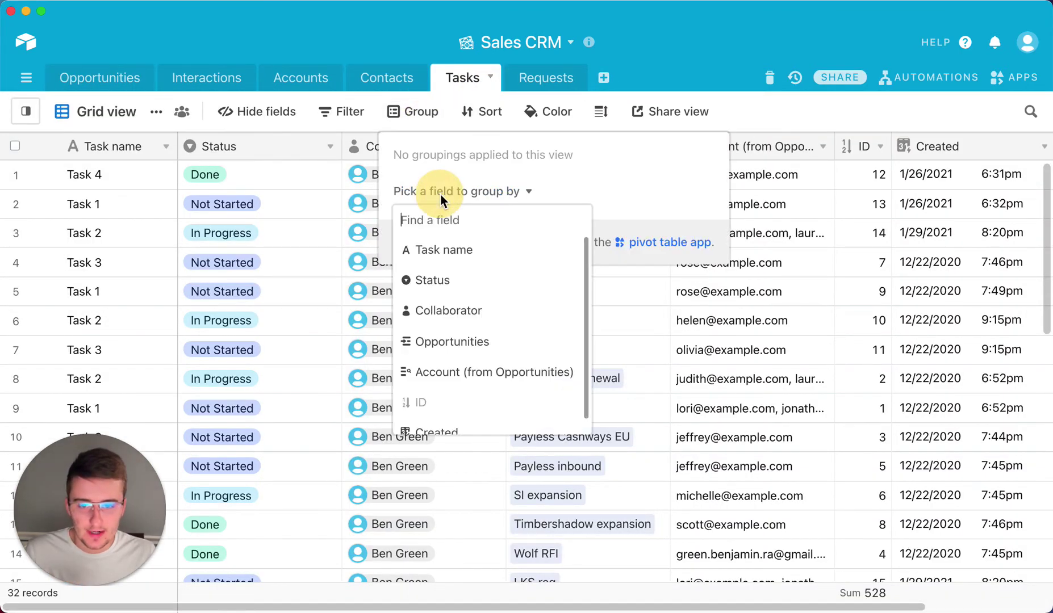
pyautogui.click(431, 342)
pyautogui.click(379, 368)
pyautogui.scroll(-5, 378, 369)
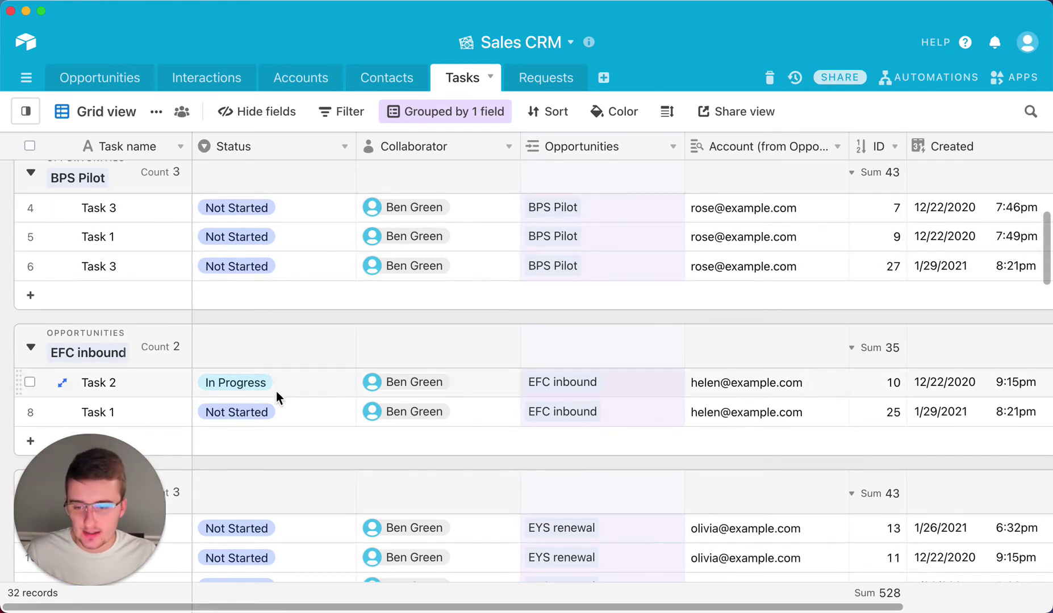
pyautogui.scroll(-10, 346, 456)
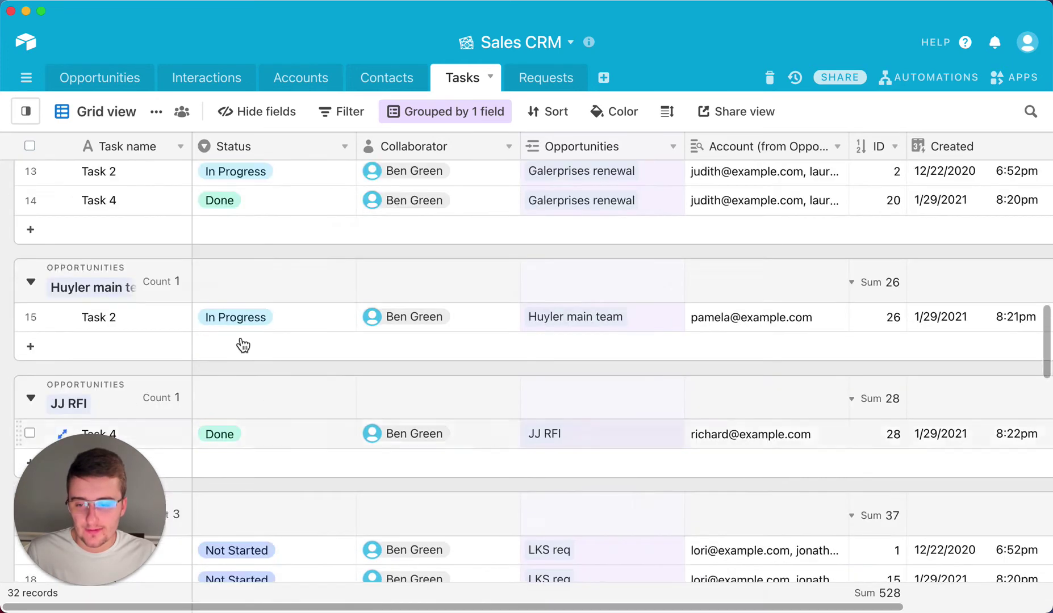
pyautogui.scroll(15, 238, 199)
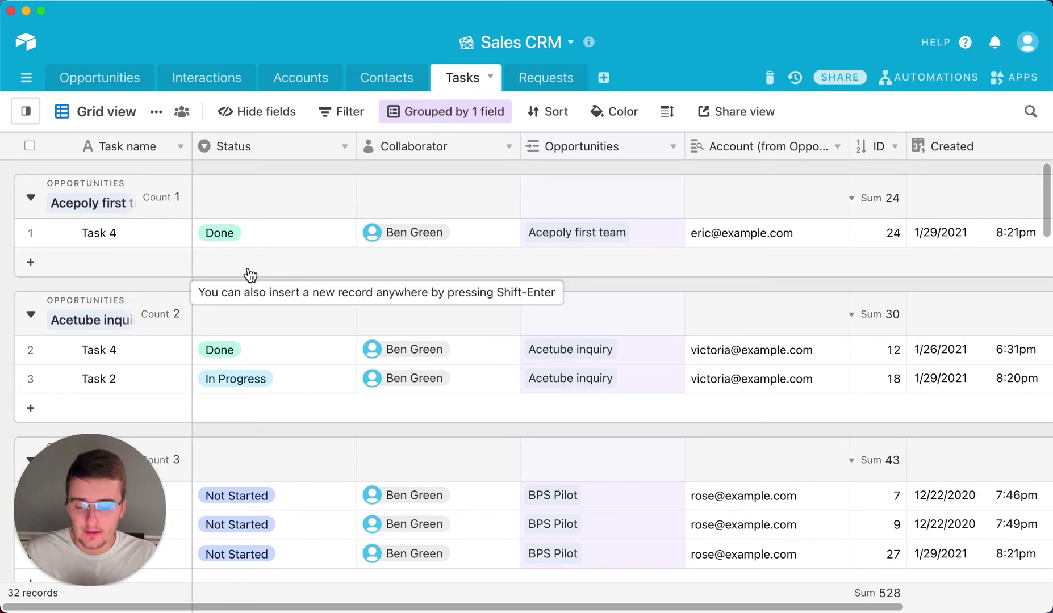
# - Return to the Opportunities table and insert a new Rollup field immediately after the Tasks field
pyautogui.click(85, 68)
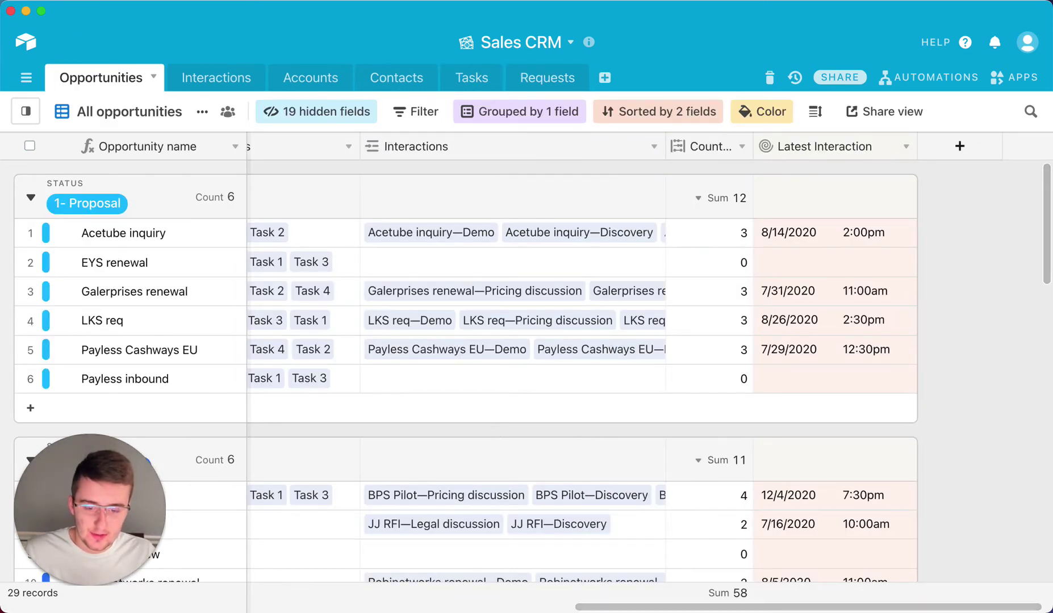
pyautogui.moveTo(640, 608); pyautogui.dragTo(536, 609)
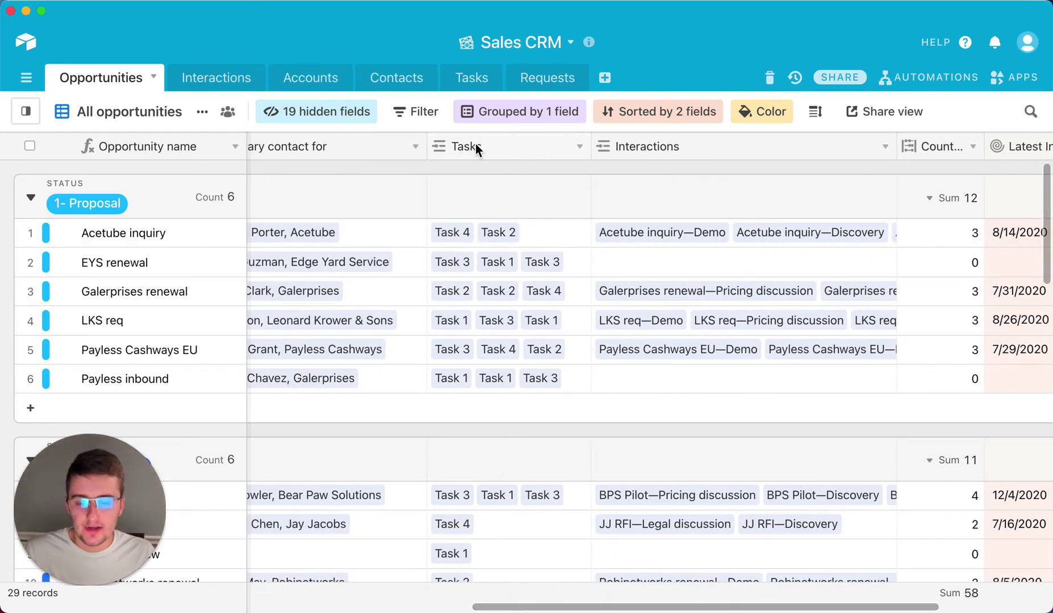
pyautogui.rightClick(537, 148)
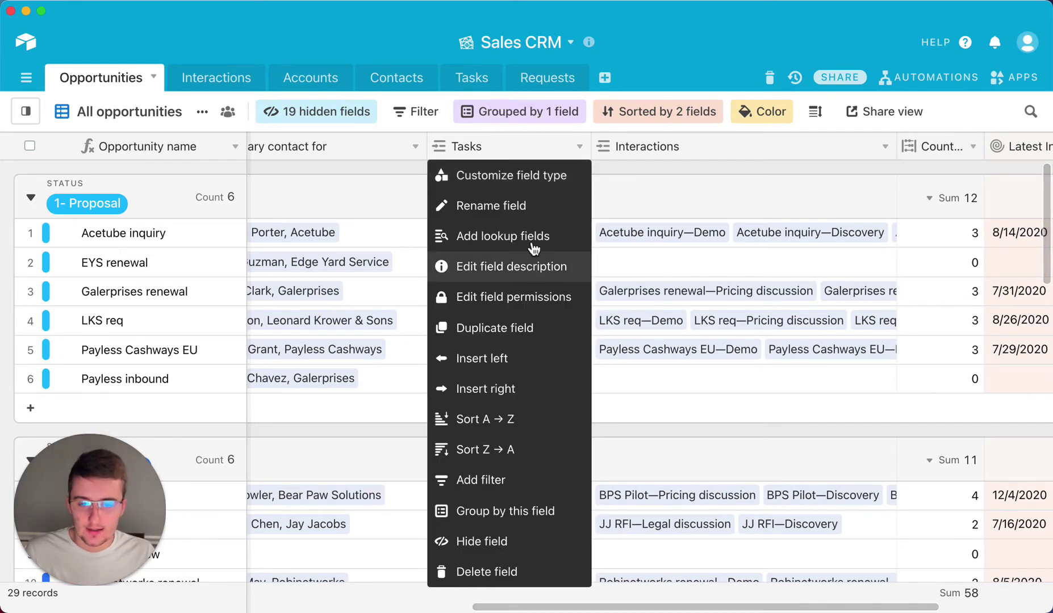
pyautogui.click(487, 390)
pyautogui.scroll(-5, 727, 355)
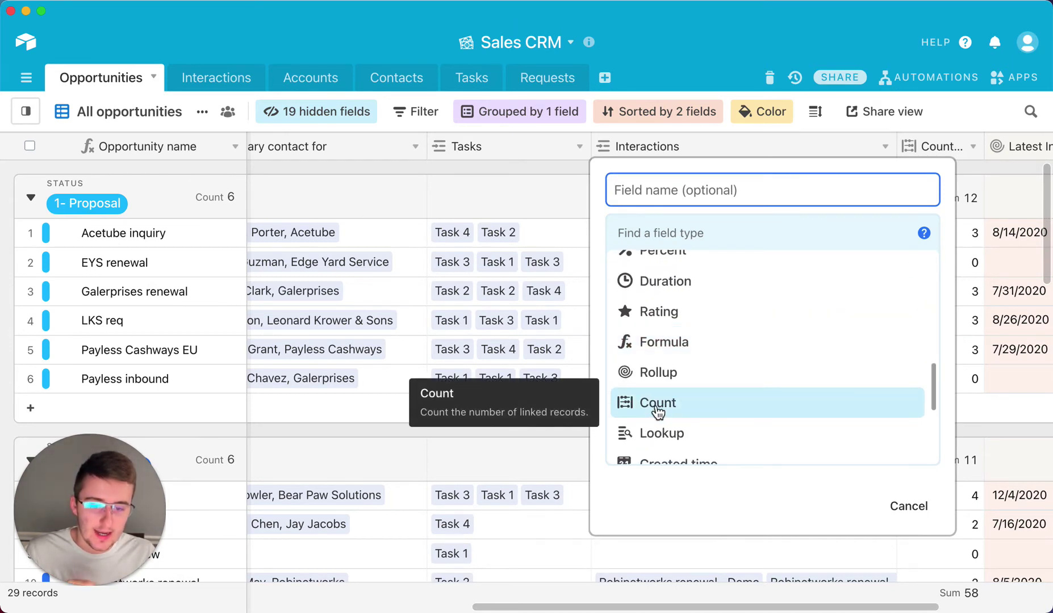
pyautogui.click(656, 372)
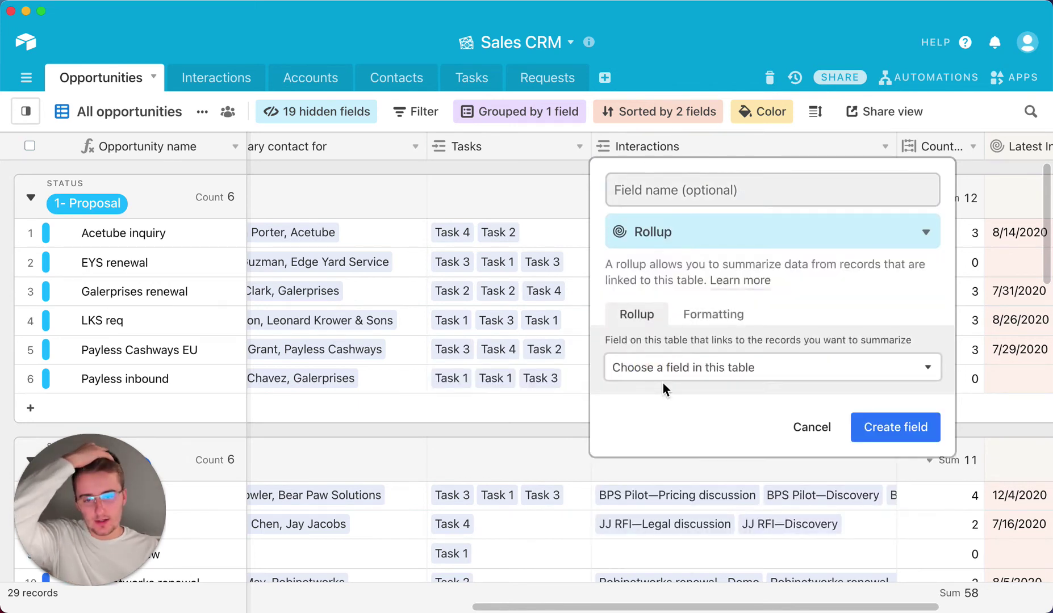
# - Set the rollup to summarize the ID field of the linked Tasks records and name it Count Tasks
pyautogui.click(664, 369)
pyautogui.click(656, 487)
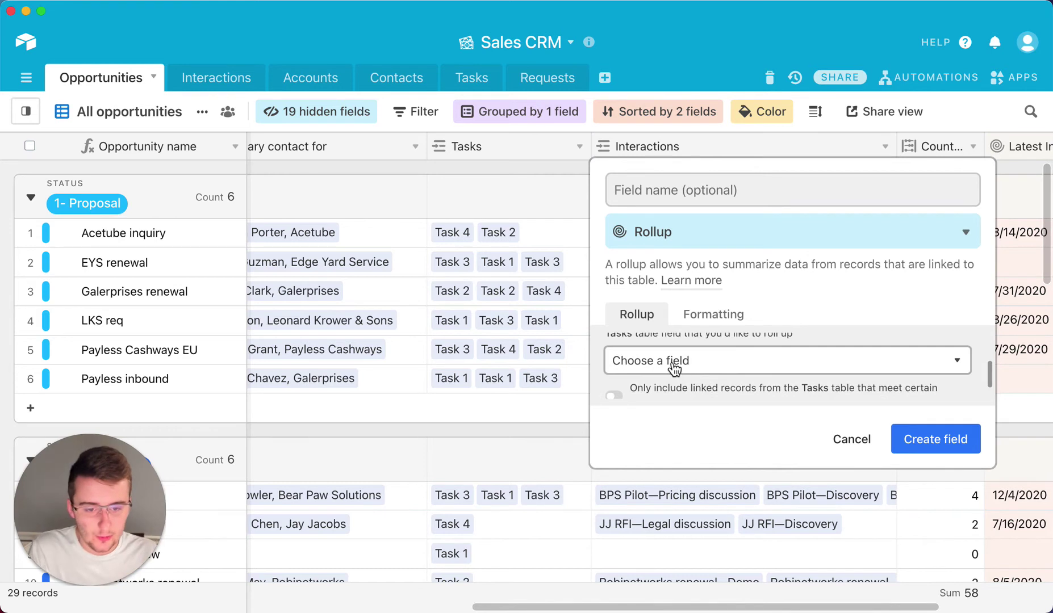
pyautogui.click(671, 362)
pyautogui.scroll(-1, 671, 449)
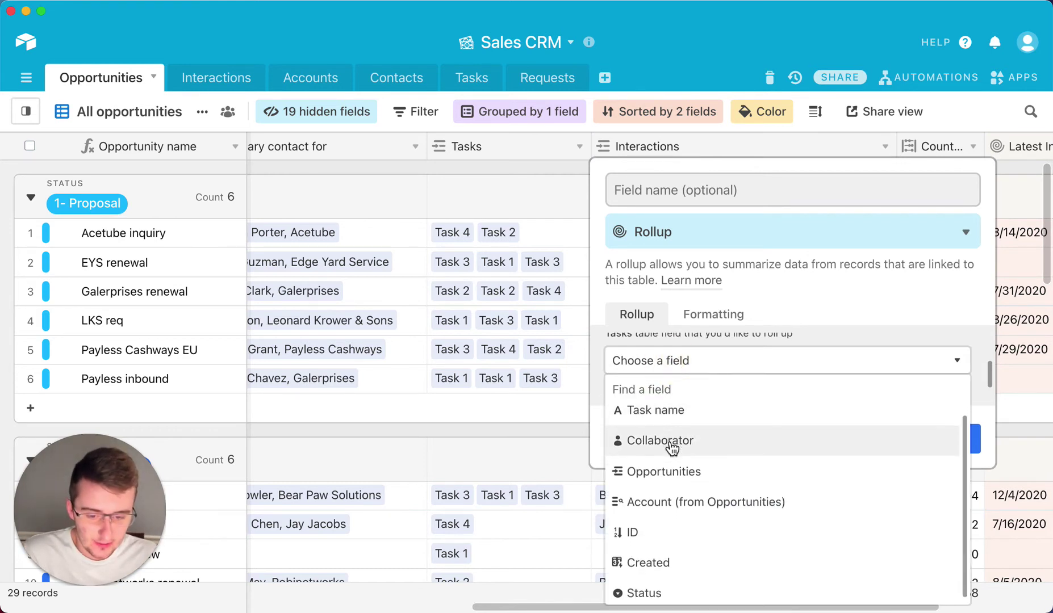
pyautogui.click(666, 531)
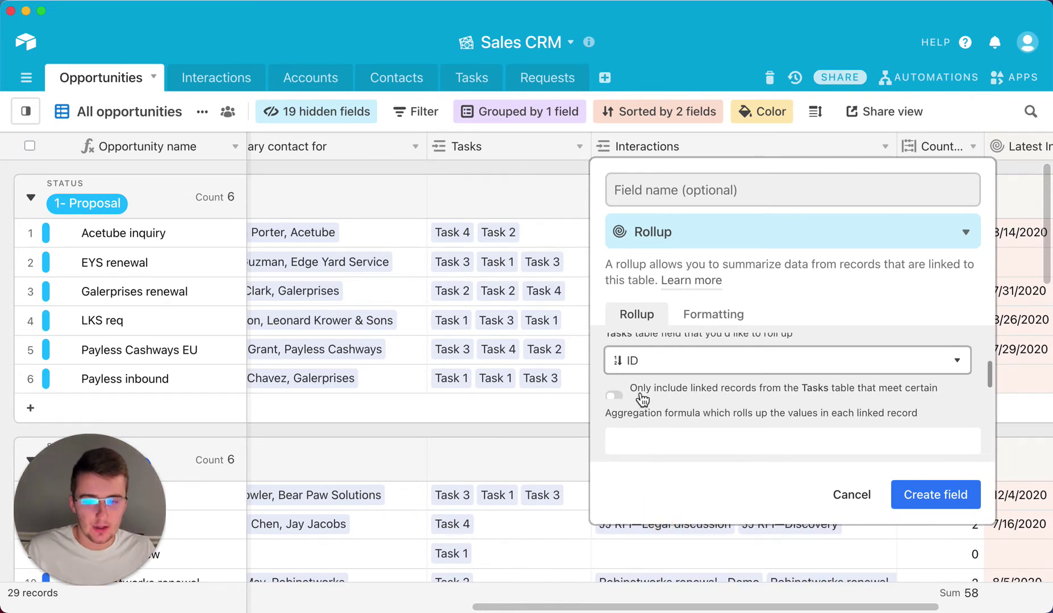
pyautogui.click(723, 184)
pyautogui.write('Cou')
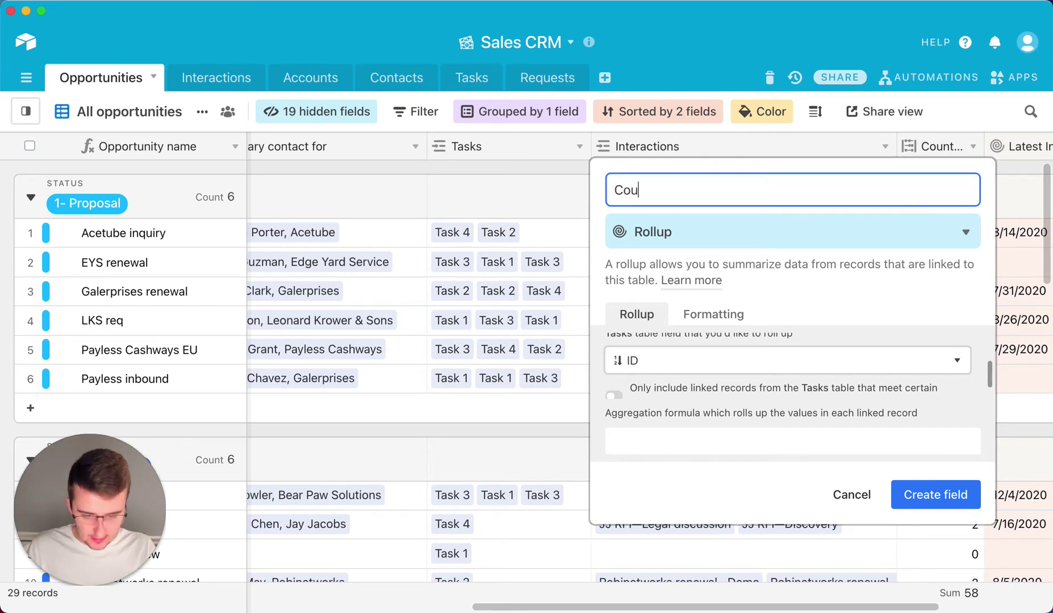
pyautogui.write('nt Tasks')
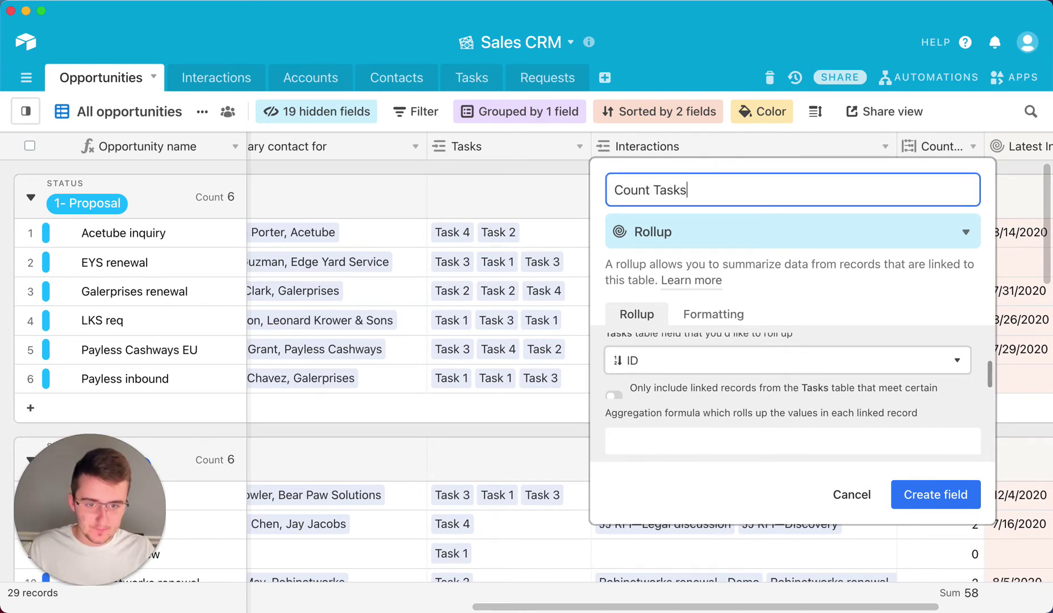
# - Set the Count Tasks aggregation formula to COUNTA(values)
pyautogui.scroll(-2, 744, 395)
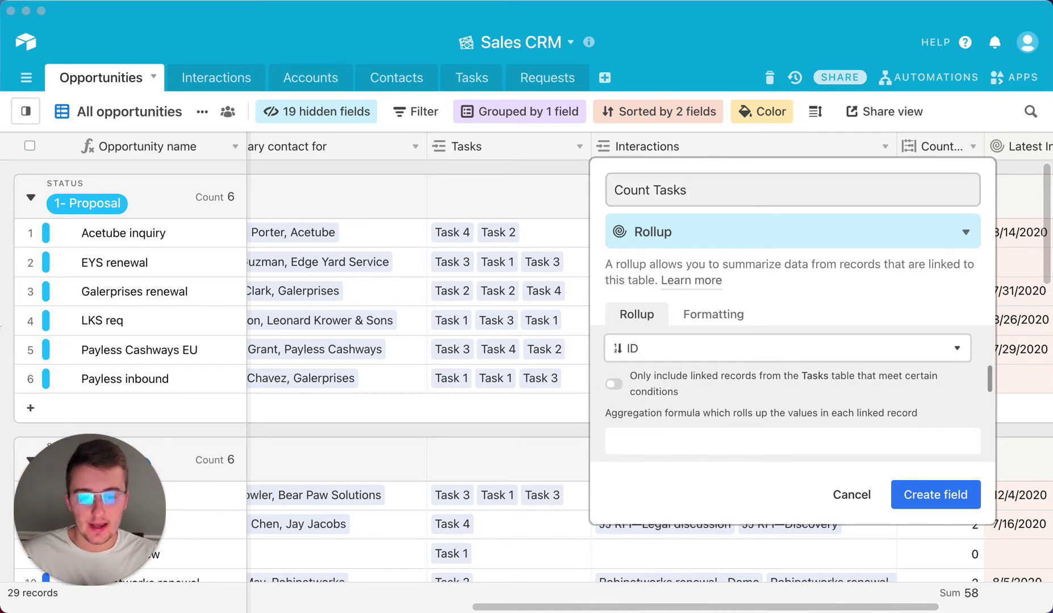
pyautogui.click(706, 441)
pyautogui.click(705, 440)
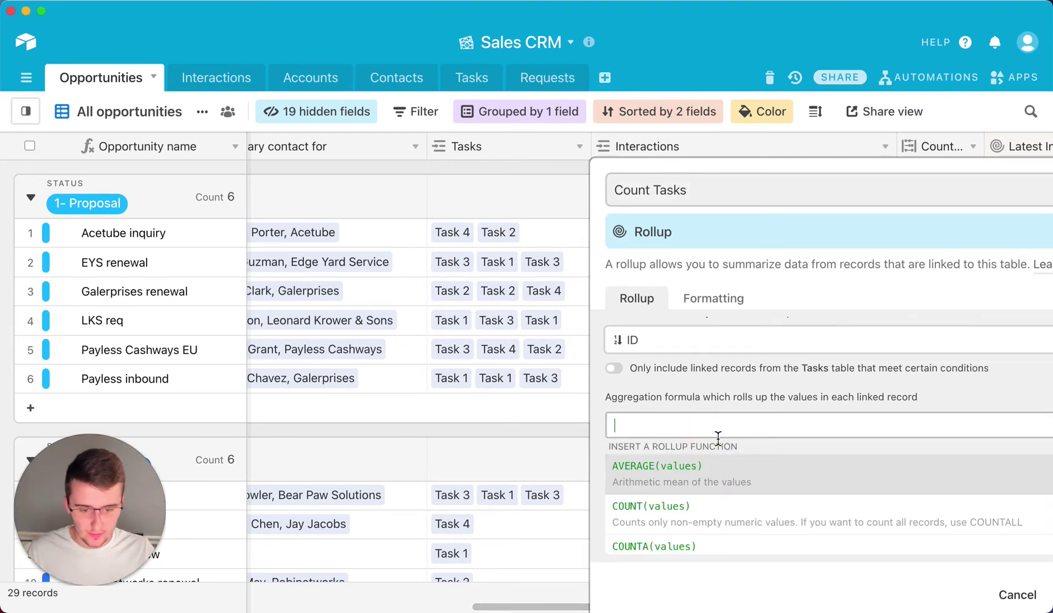
pyautogui.scroll(-1, 761, 523)
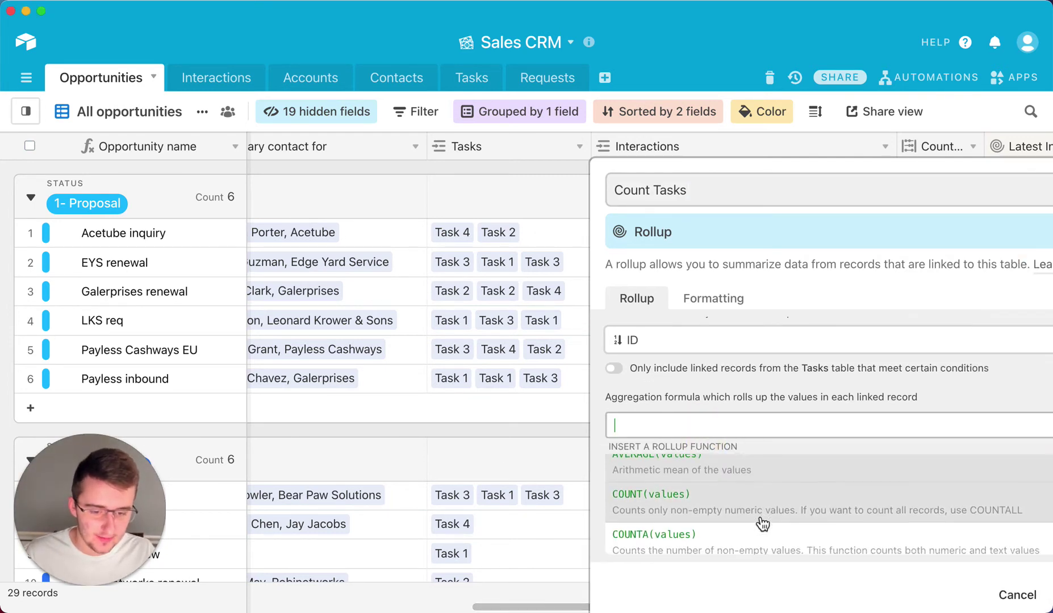
pyautogui.click(657, 534)
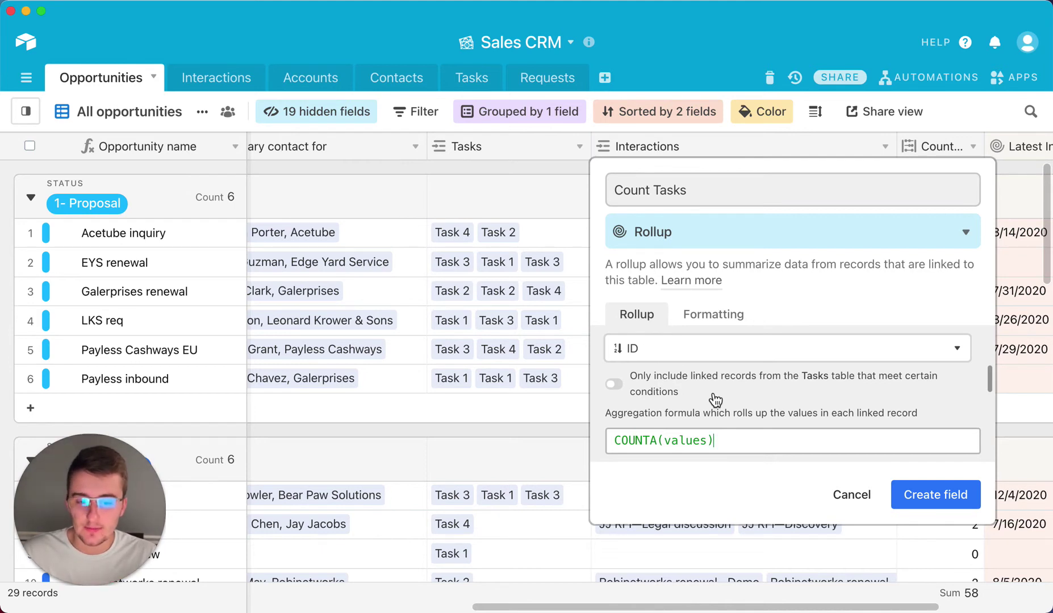
pyautogui.click(726, 436)
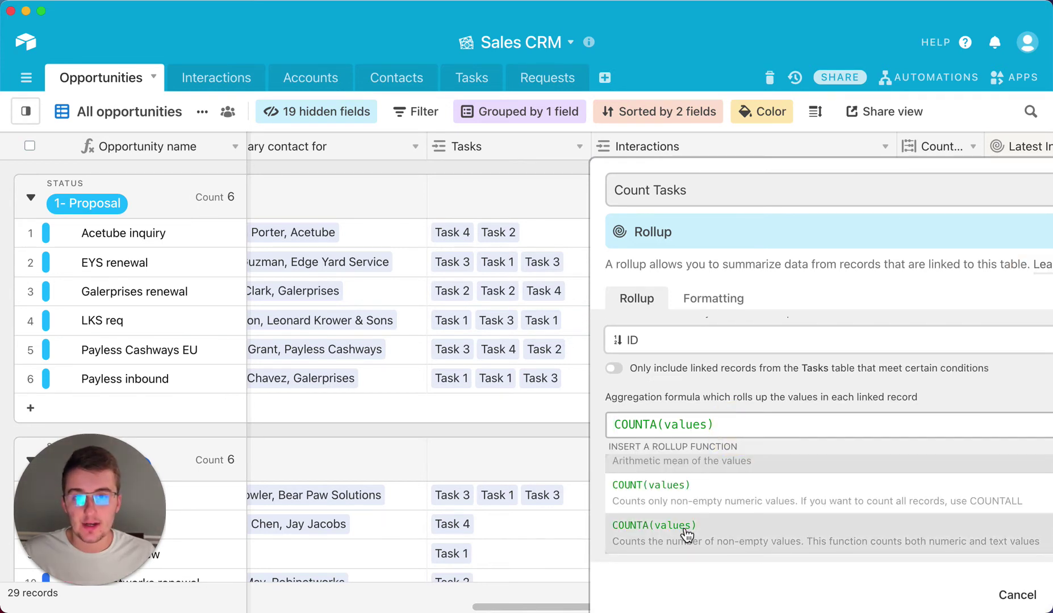
# - Restrict the rollup to linked tasks where Status is not Done, and create the Count Tasks field
pyautogui.click(681, 376)
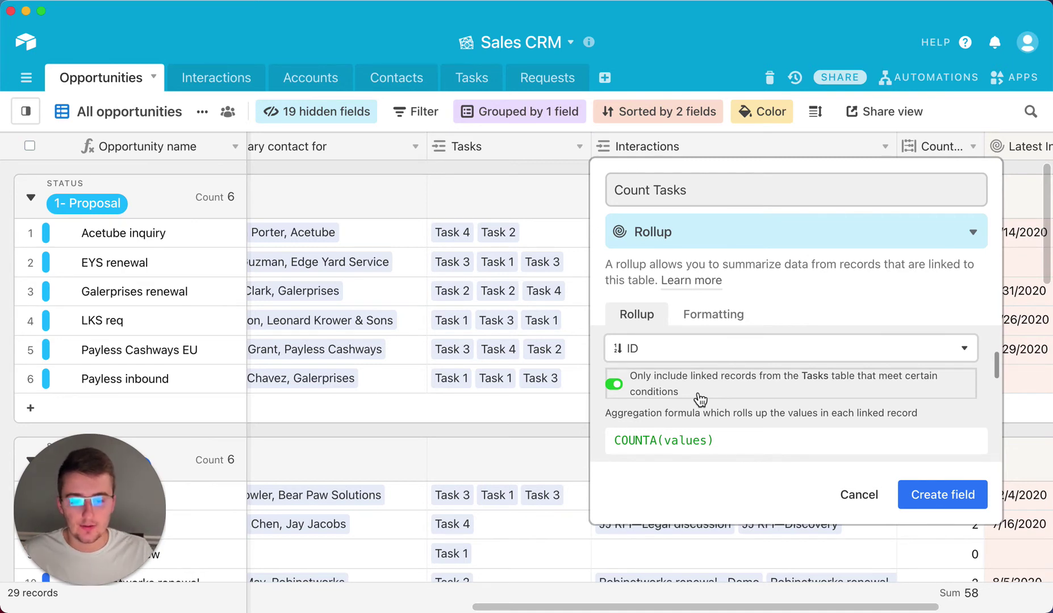
pyautogui.scroll(-2, 696, 392)
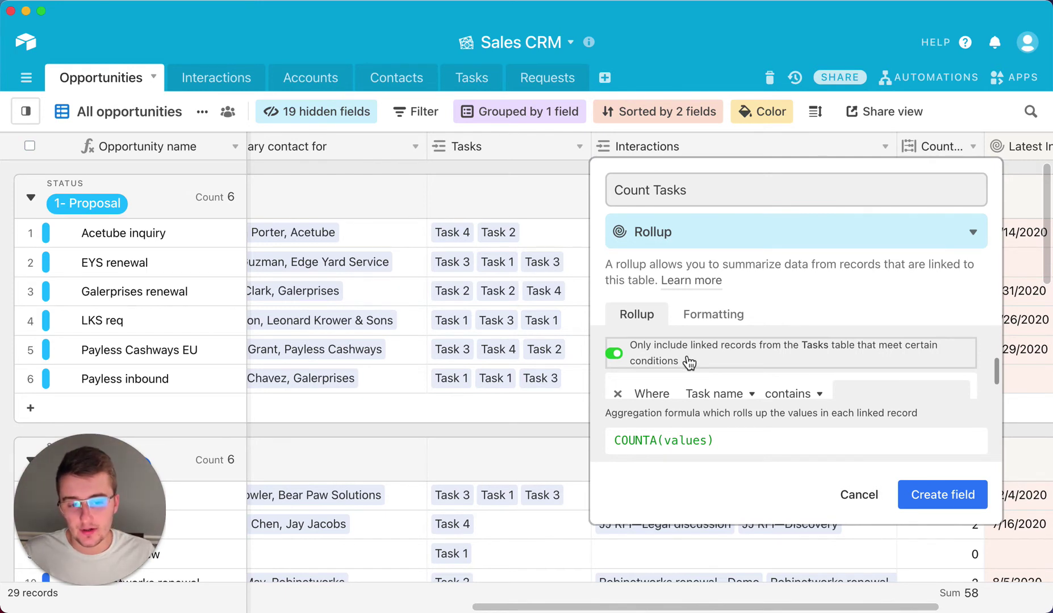
pyautogui.scroll(-1, 689, 363)
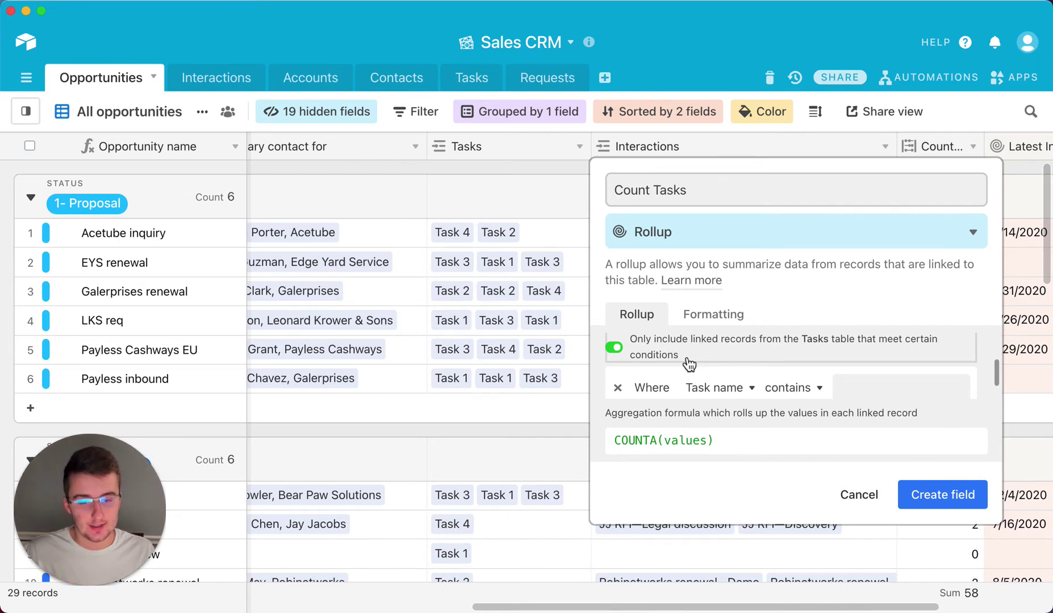
pyautogui.scroll(-3, 689, 362)
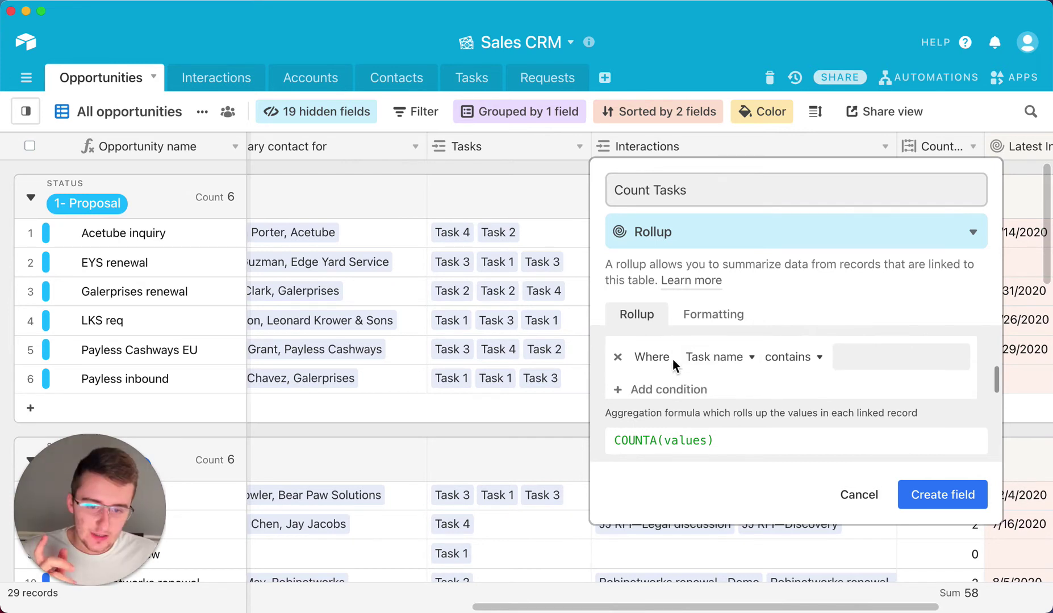
pyautogui.click(734, 358)
pyautogui.scroll(-1, 715, 548)
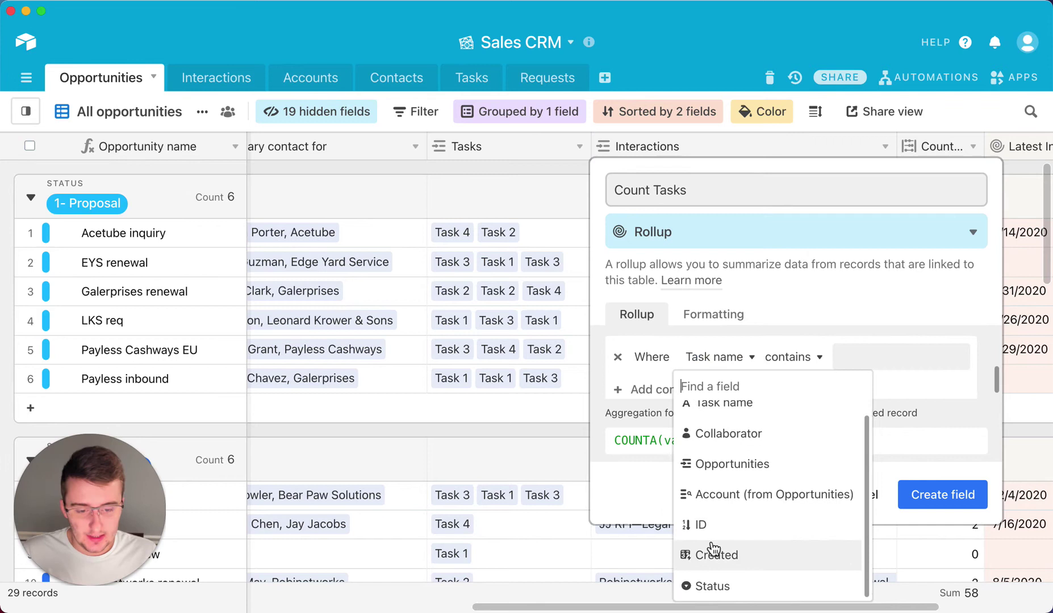
pyautogui.click(724, 595)
pyautogui.click(775, 357)
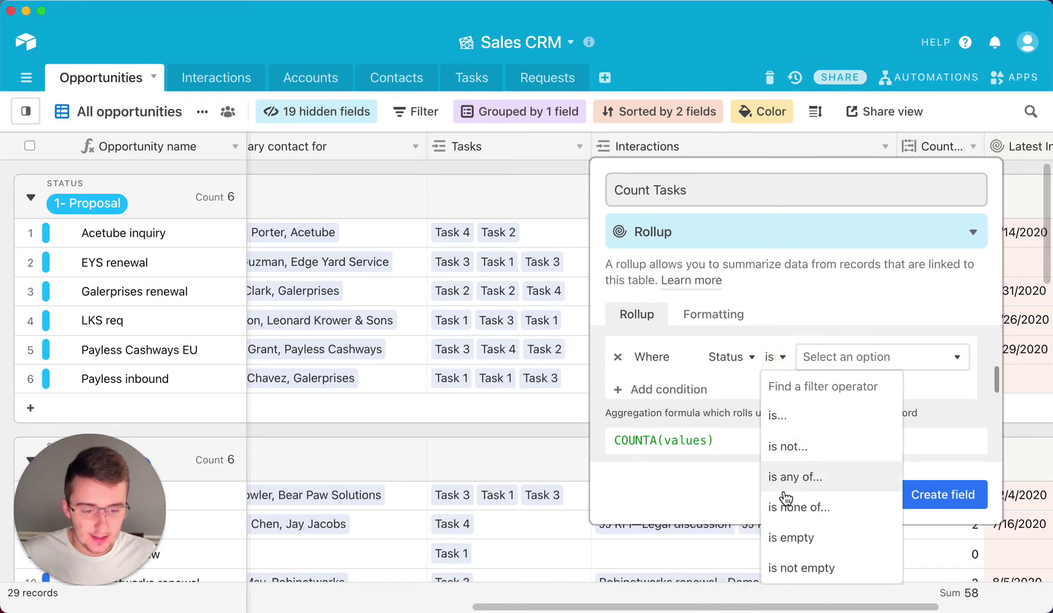
pyautogui.click(787, 447)
pyautogui.click(860, 357)
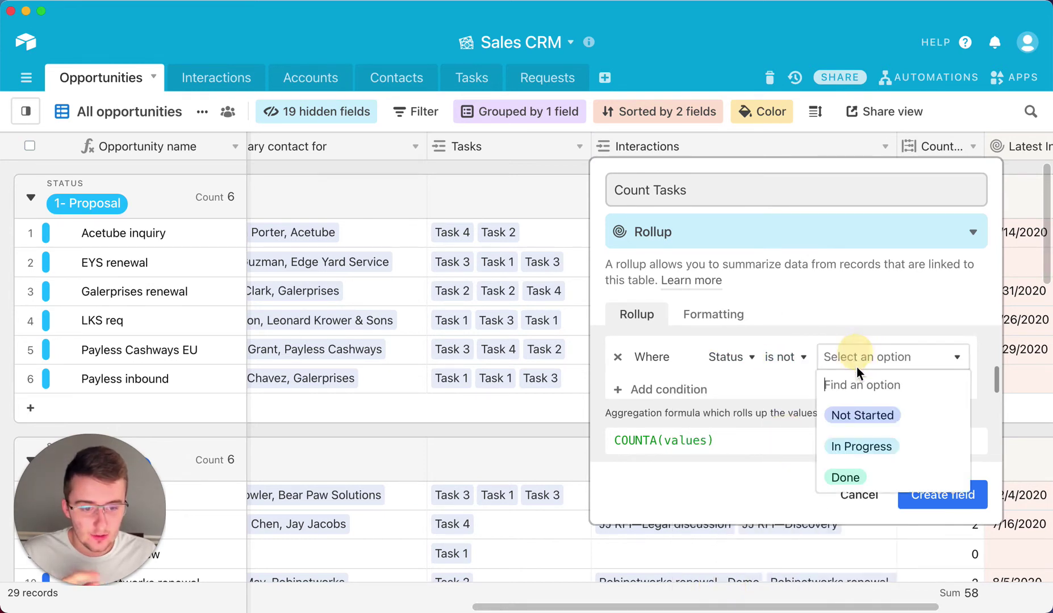
pyautogui.click(849, 476)
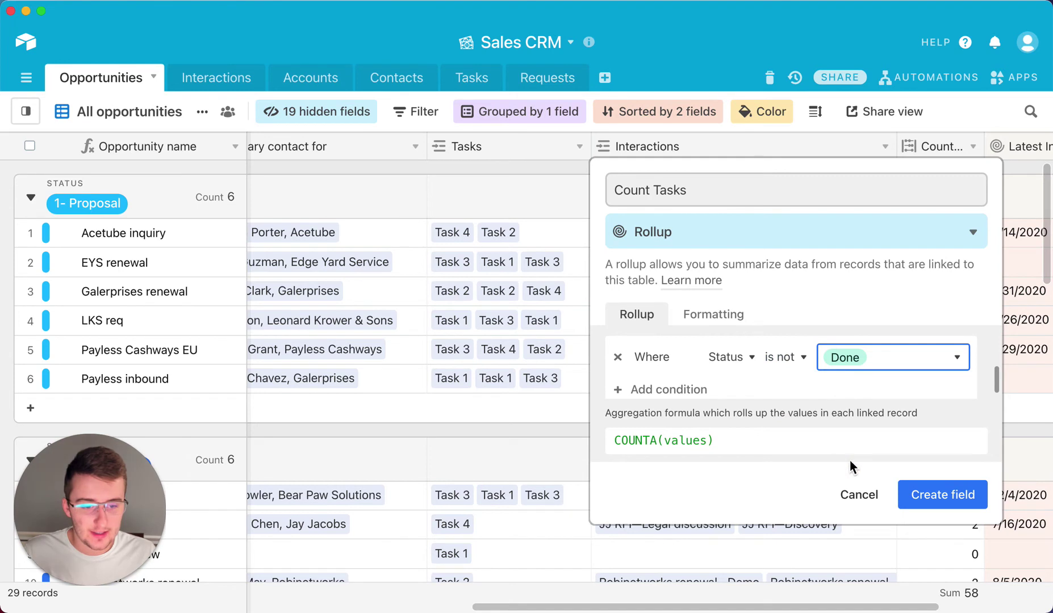
pyautogui.click(967, 495)
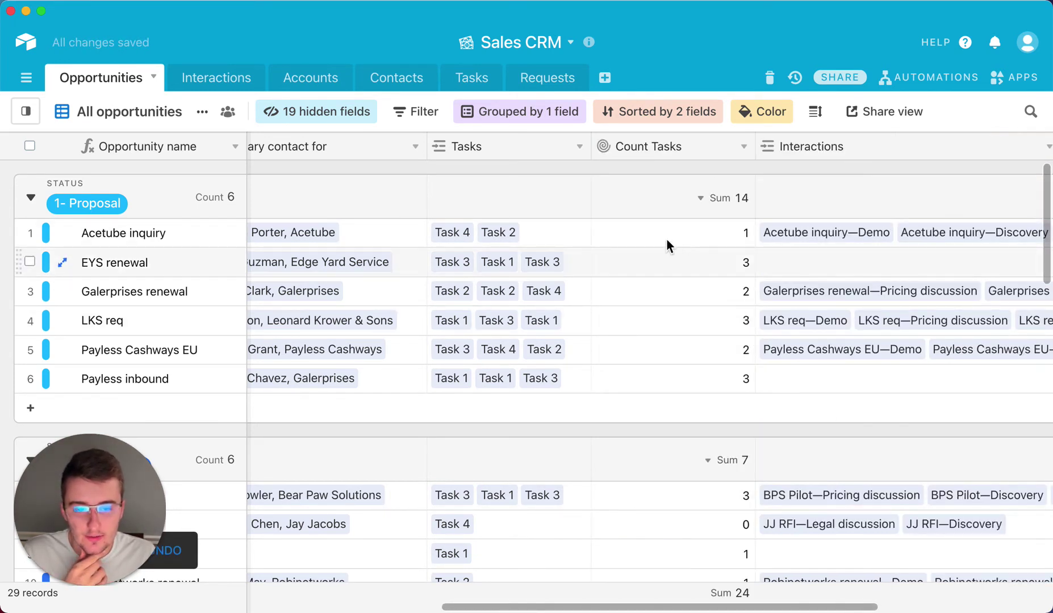
# - Narrow the Count Tasks column and check the status of Task 2 and Task 4 linked to Acetube inquiry
pyautogui.click(719, 239)
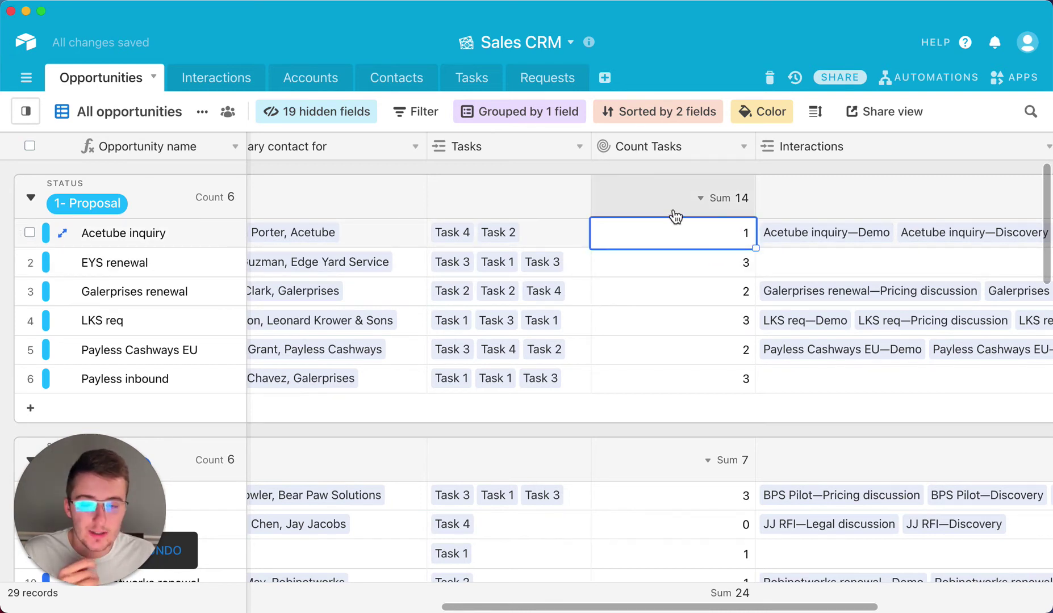
pyautogui.moveTo(745, 148); pyautogui.dragTo(701, 152)
pyautogui.click(535, 236)
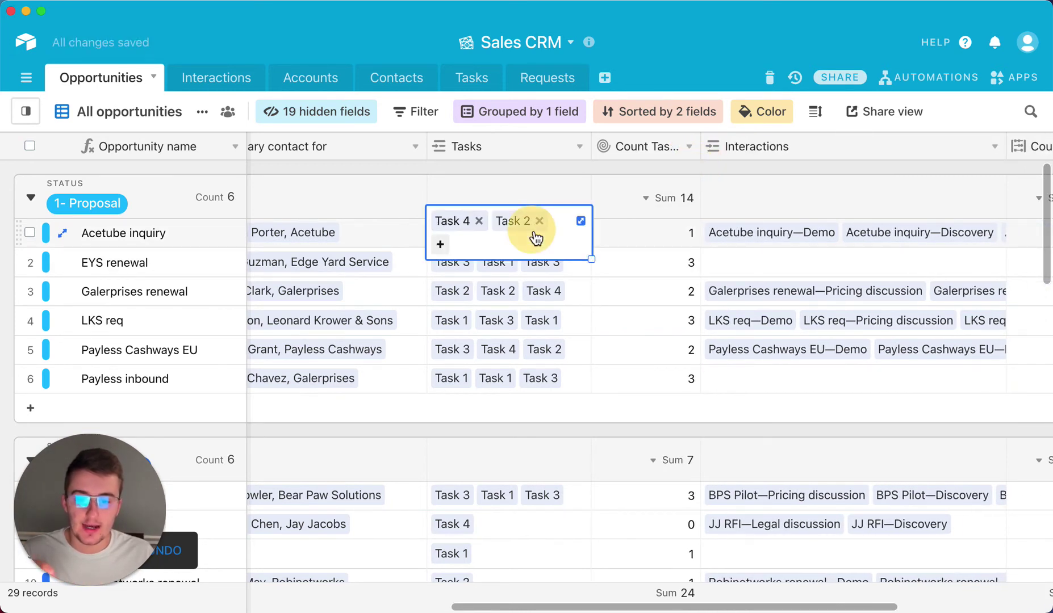
pyautogui.click(502, 226)
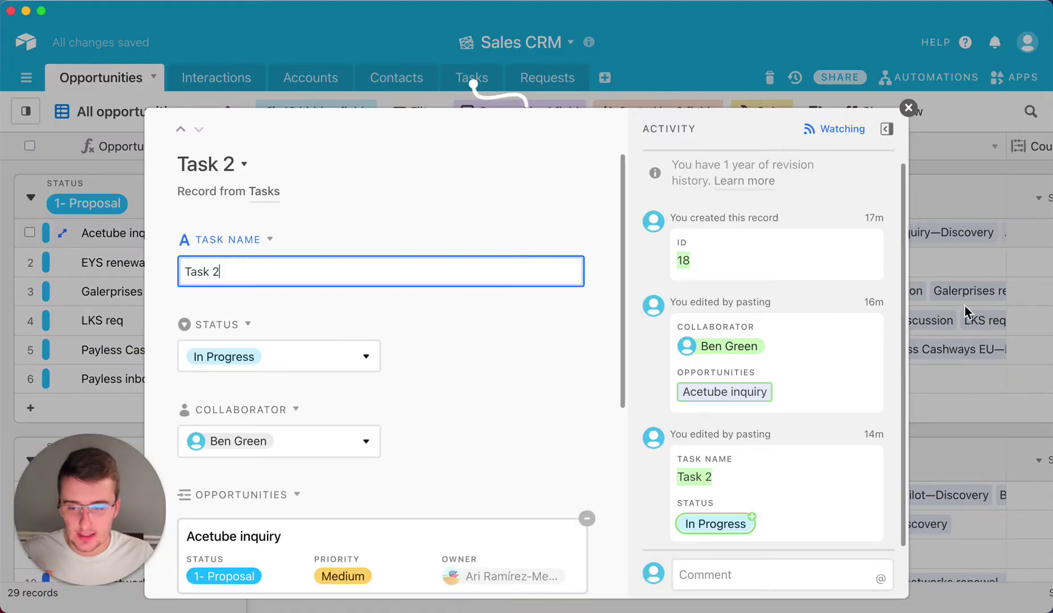
pyautogui.click(959, 290)
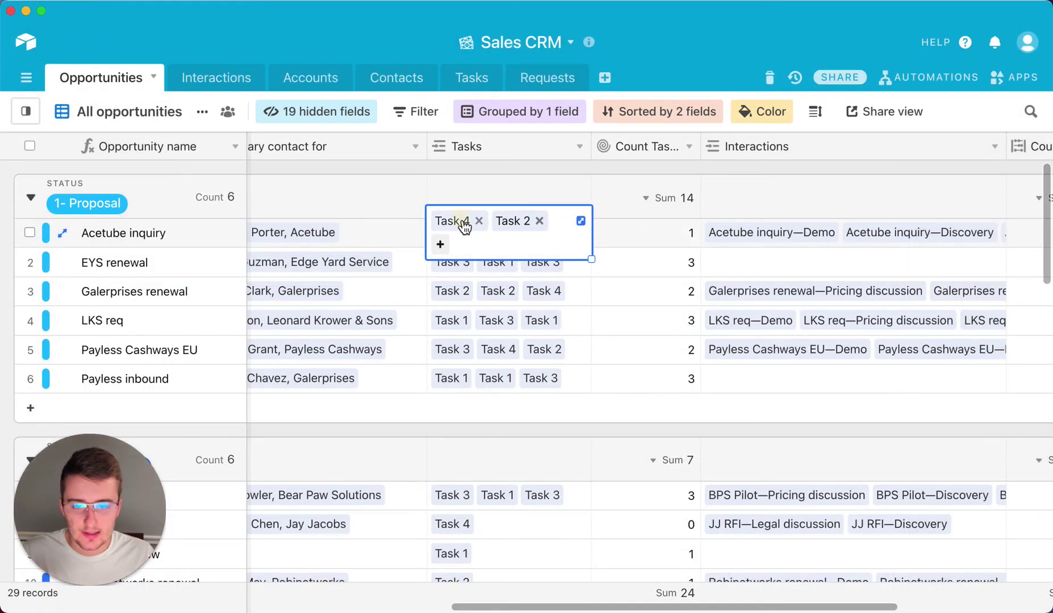
pyautogui.click(462, 221)
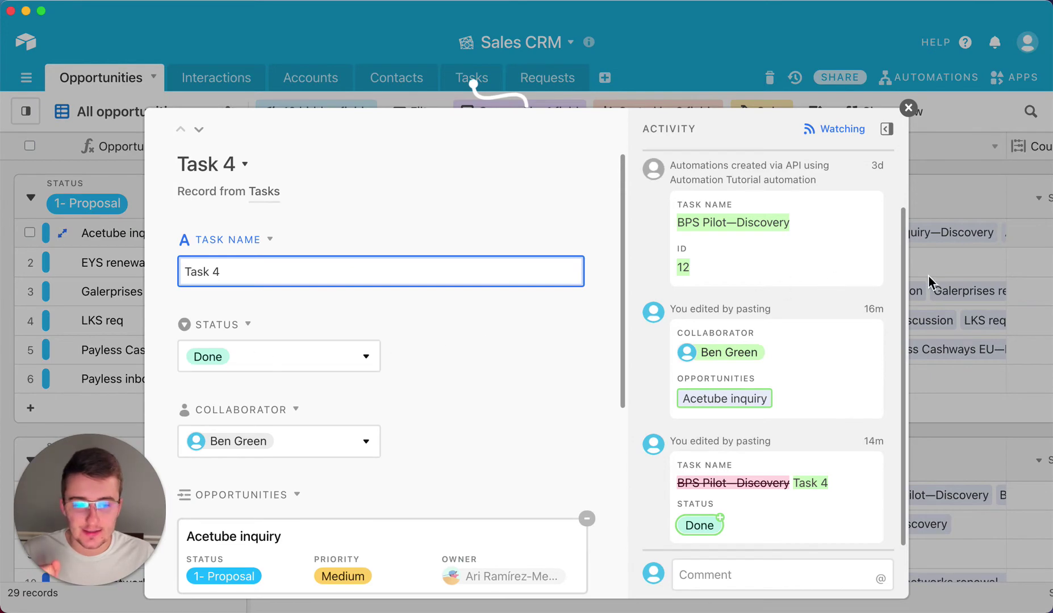
pyautogui.click(938, 277)
# - Review the Count Tasks values of the other 1- Proposal opportunities and widen the column to fit its full name
pyautogui.click(565, 273)
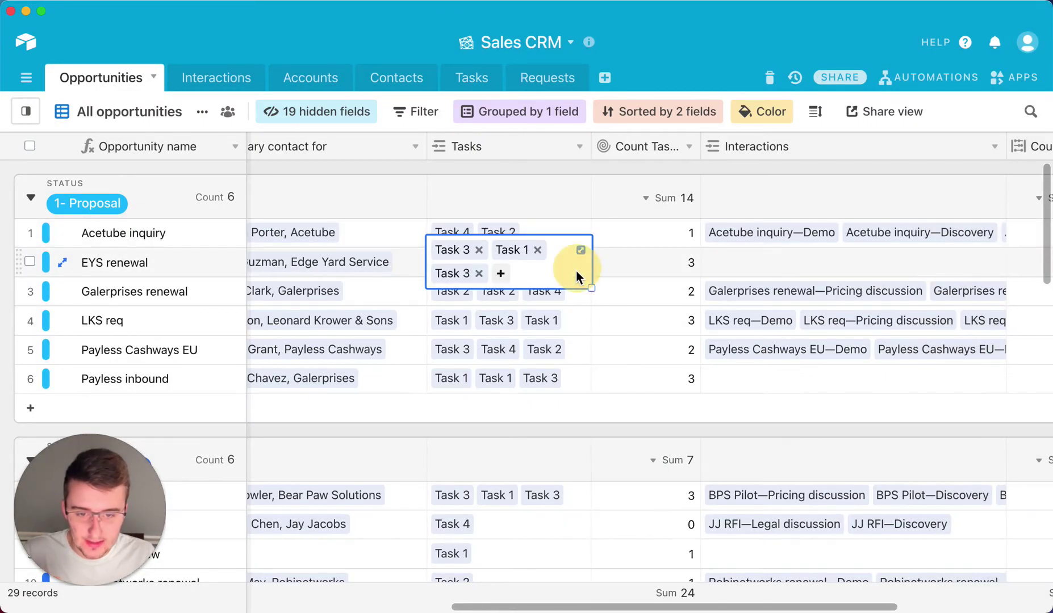
pyautogui.click(674, 262)
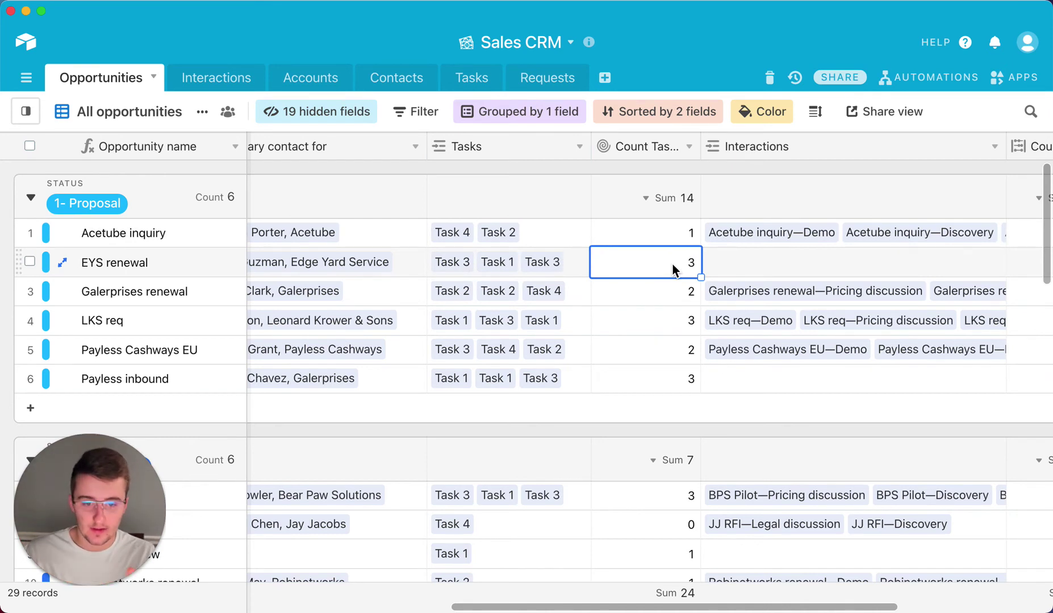
pyautogui.click(654, 290)
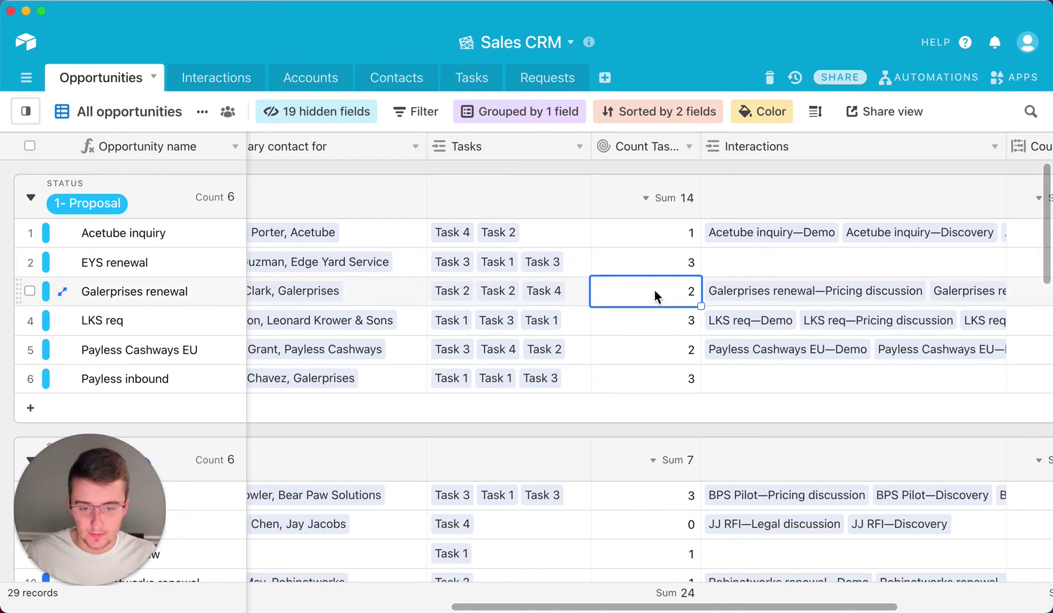
pyautogui.click(653, 329)
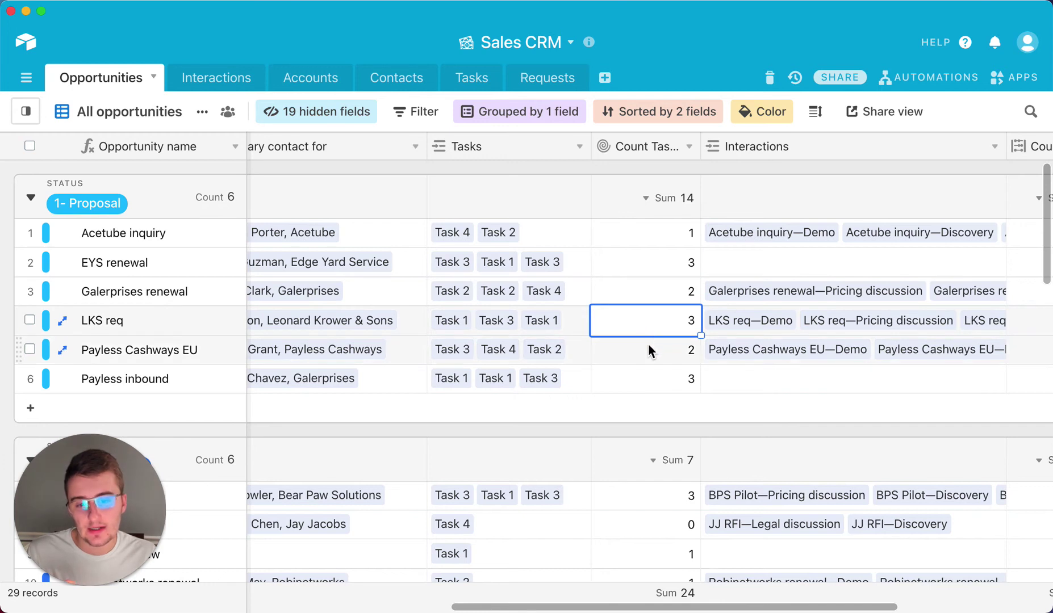
pyautogui.click(648, 344)
pyautogui.click(646, 375)
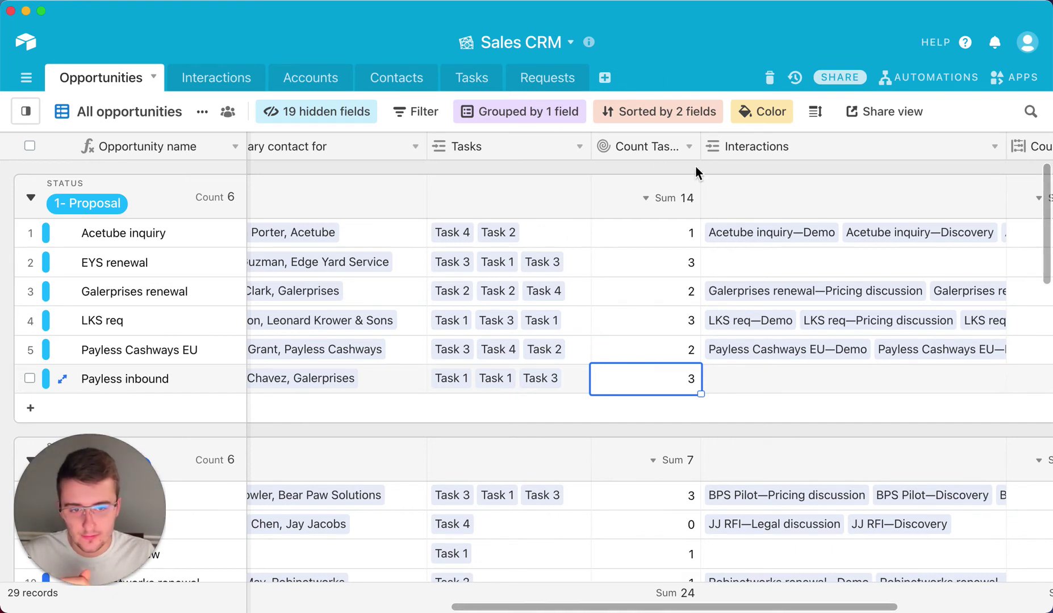
pyautogui.moveTo(701, 164)
pyautogui.mouseDown()
pyautogui.moveTo(742, 164)
pyautogui.moveTo(724, 147)
pyautogui.moveTo(702, 152)
pyautogui.mouseUp()
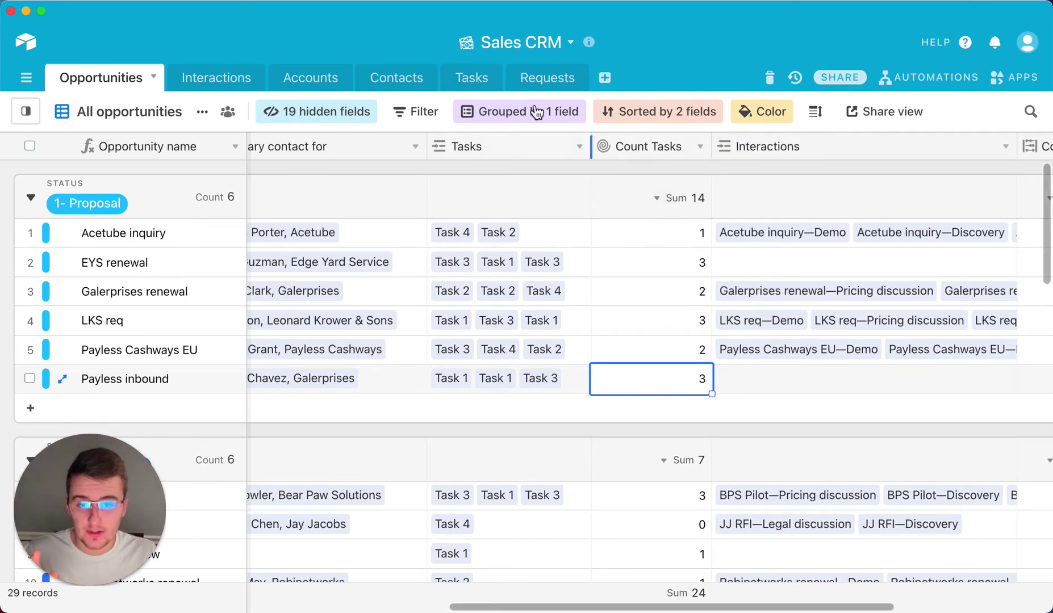
# - In the Tasks table, open the Created field's settings and rename the field to DUE DATE
pyautogui.click(489, 79)
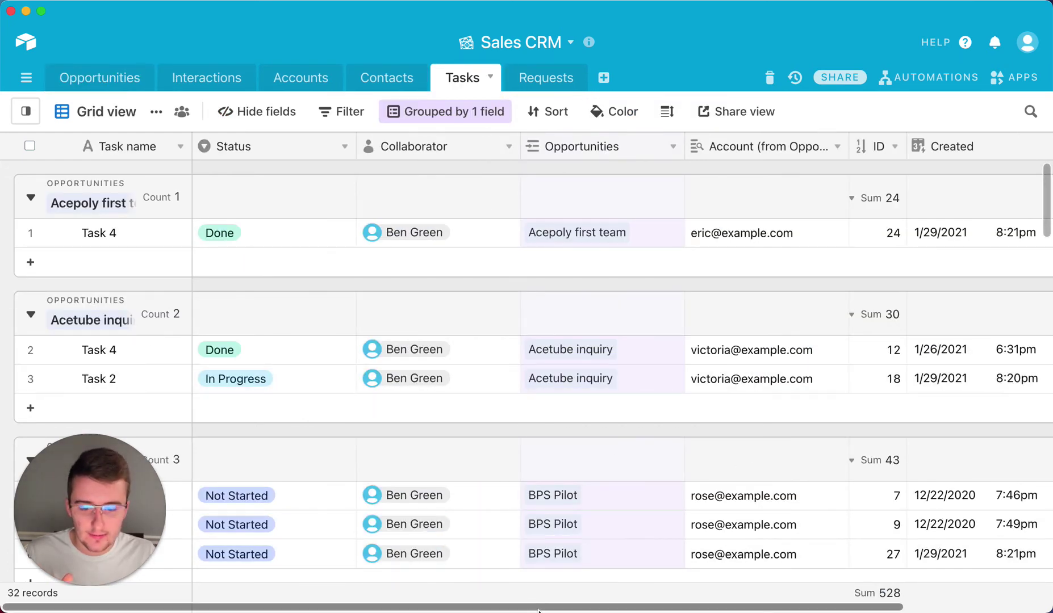
pyautogui.moveTo(548, 608); pyautogui.dragTo(743, 608)
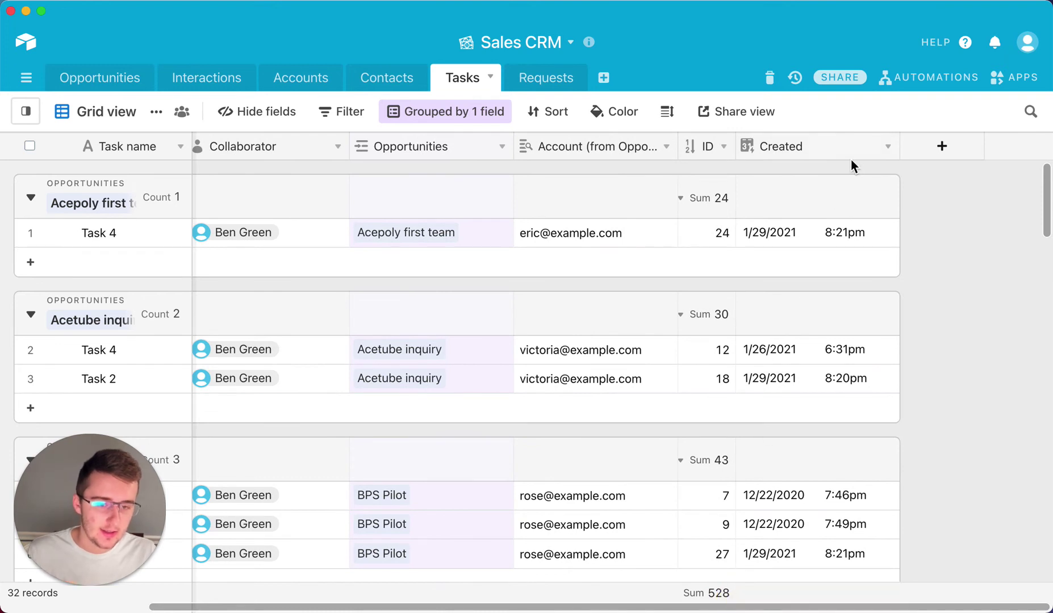
pyautogui.click(888, 146)
pyautogui.click(864, 185)
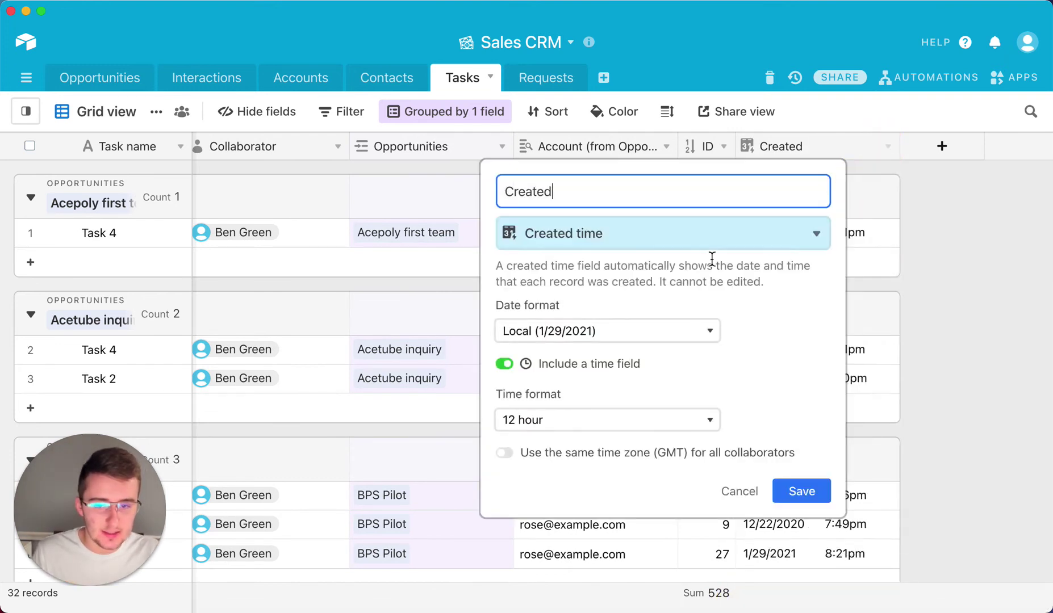
pyautogui.doubleClick(668, 191)
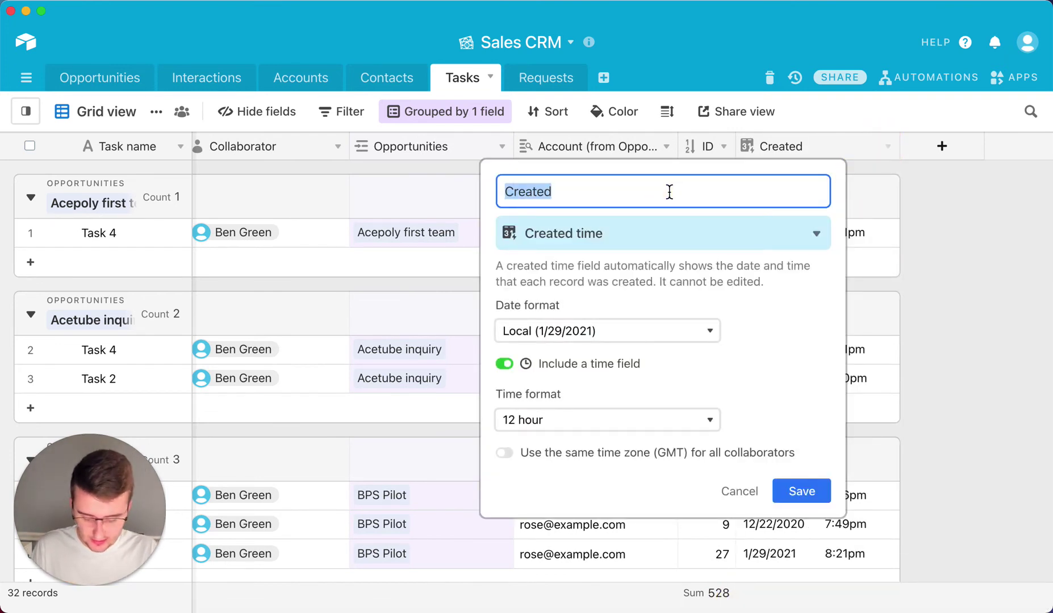
pyautogui.write('DUE DATE')
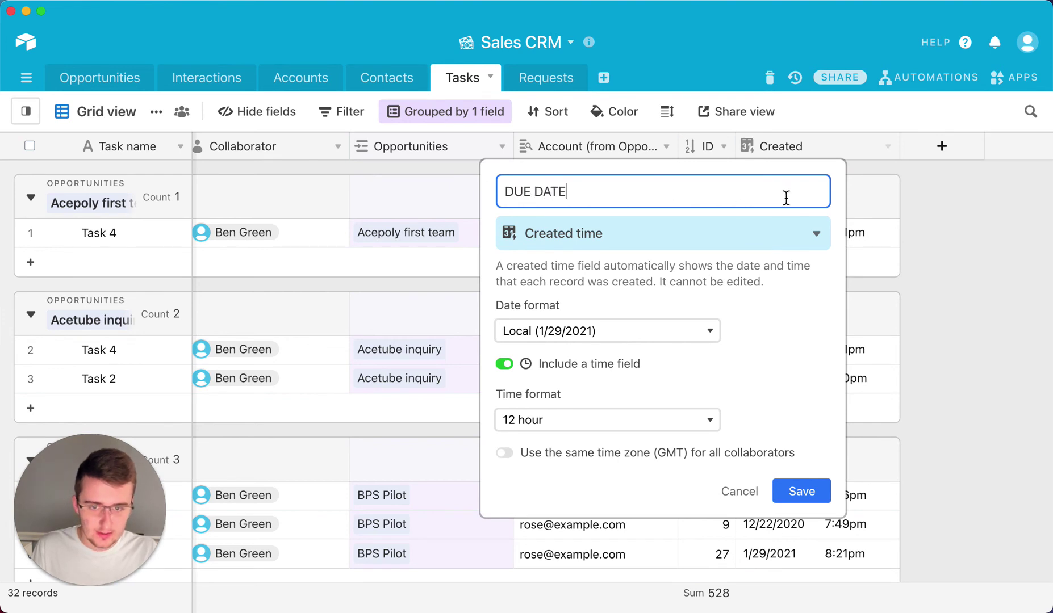
# - Change the type of the DUE DATE field to Date and save the field
pyautogui.click(727, 234)
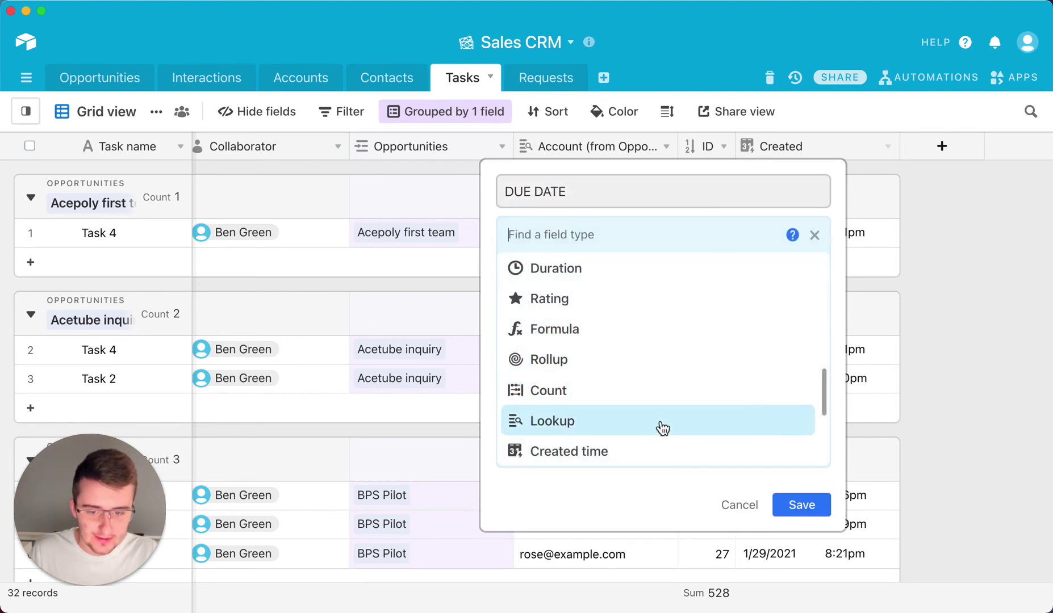
pyautogui.scroll(-4, 667, 426)
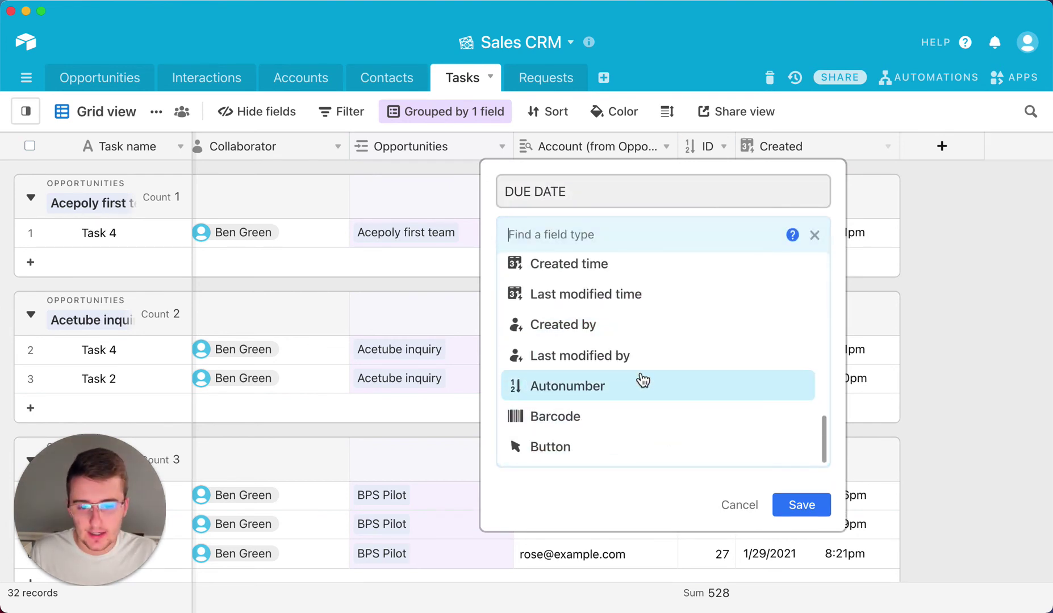
pyautogui.scroll(5, 751, 340)
pyautogui.scroll(3, 748, 340)
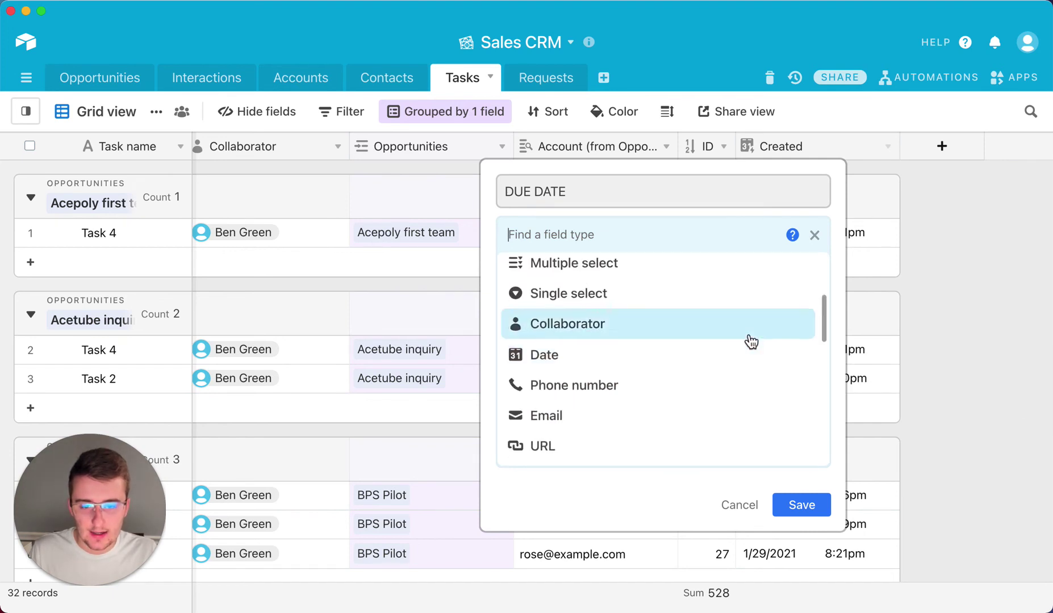
pyautogui.click(713, 349)
pyautogui.click(802, 387)
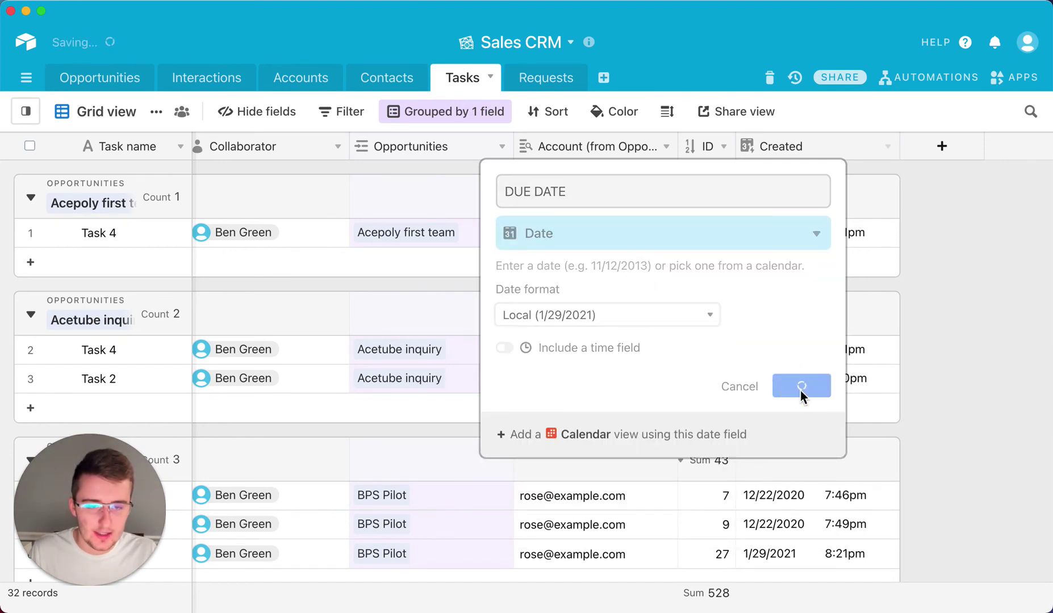
# - In the Opportunities table, insert a Rollup field named Next Due Date directly after the Tasks field
pyautogui.click(123, 79)
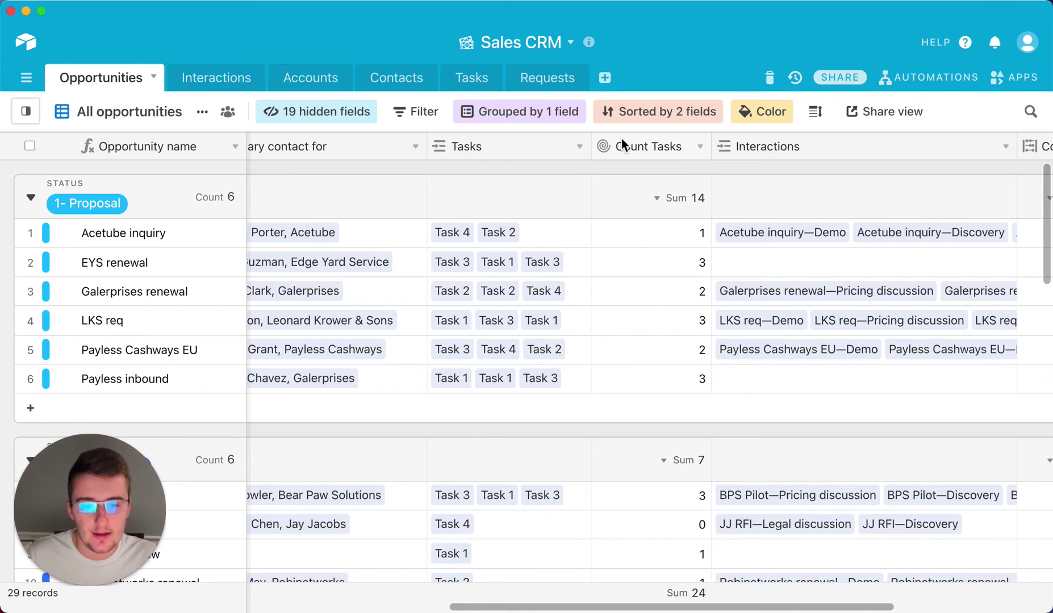
pyautogui.rightClick(521, 142)
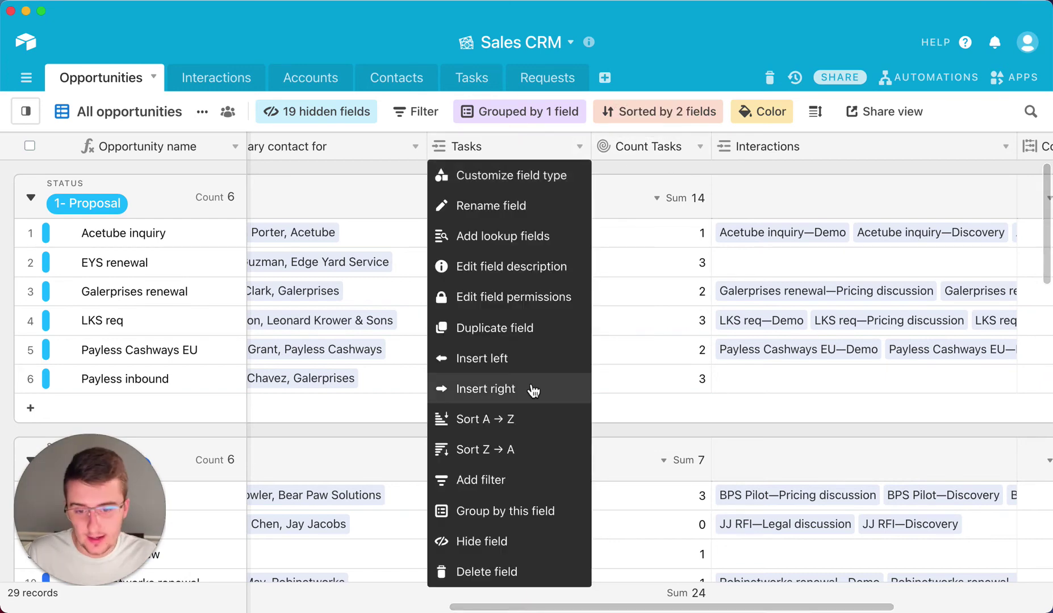
pyautogui.click(504, 391)
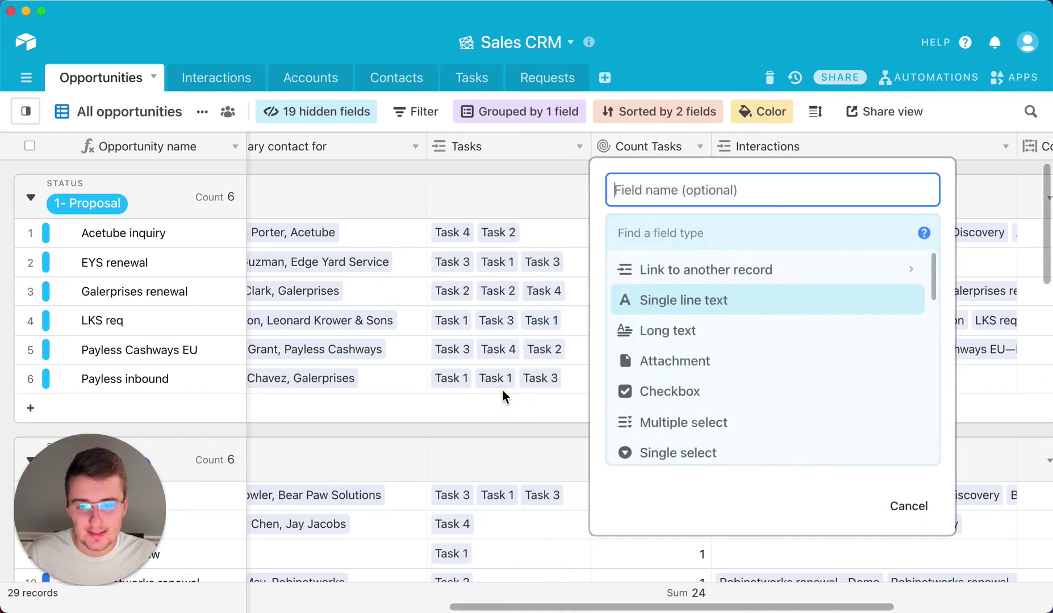
pyautogui.scroll(-10, 756, 369)
pyautogui.scroll(3, 738, 312)
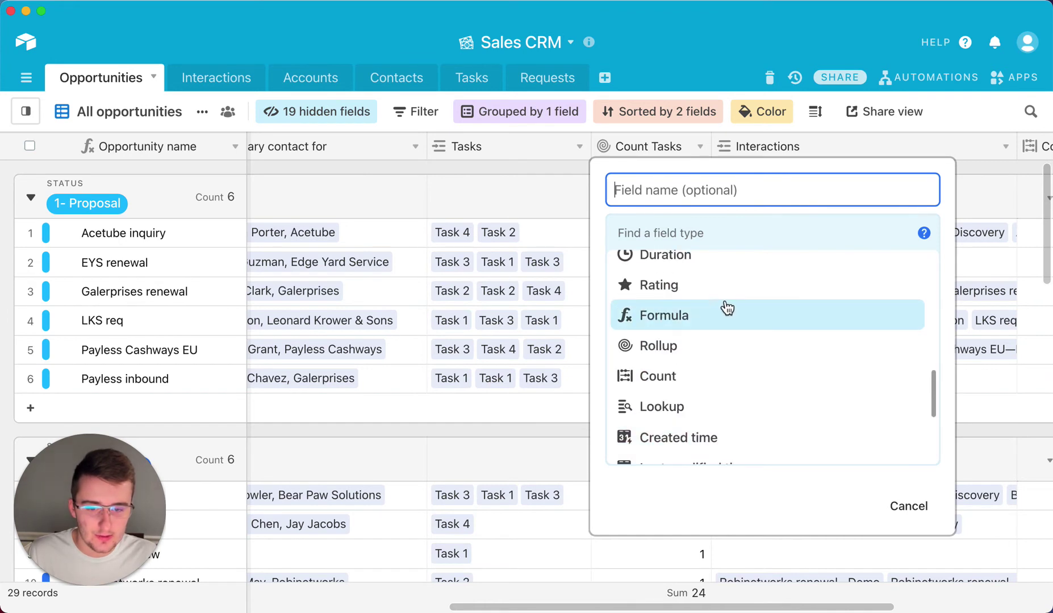
pyautogui.click(721, 357)
pyautogui.click(703, 192)
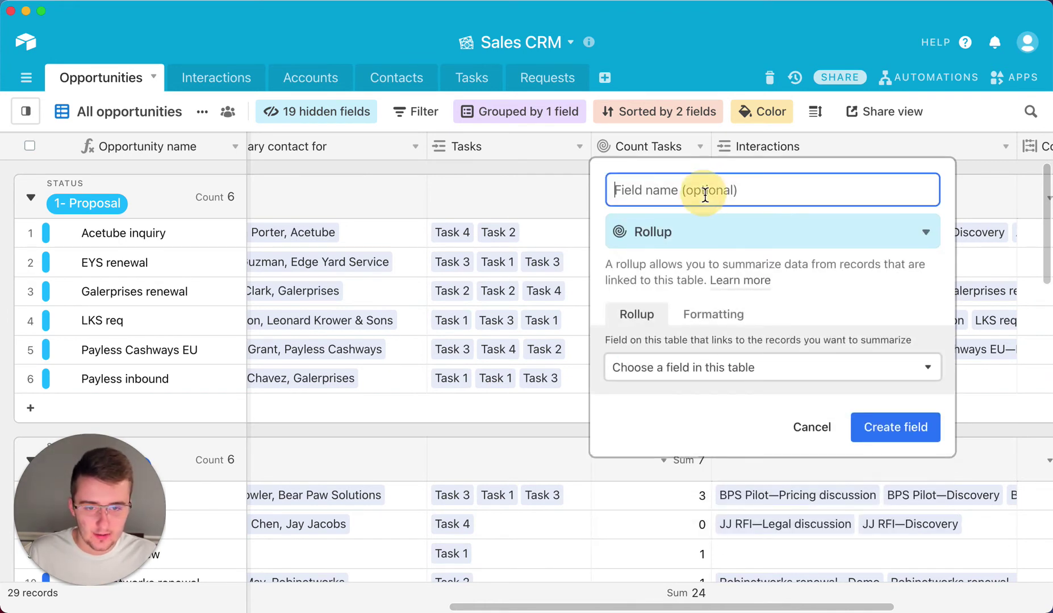
pyautogui.write('Next Due Date')
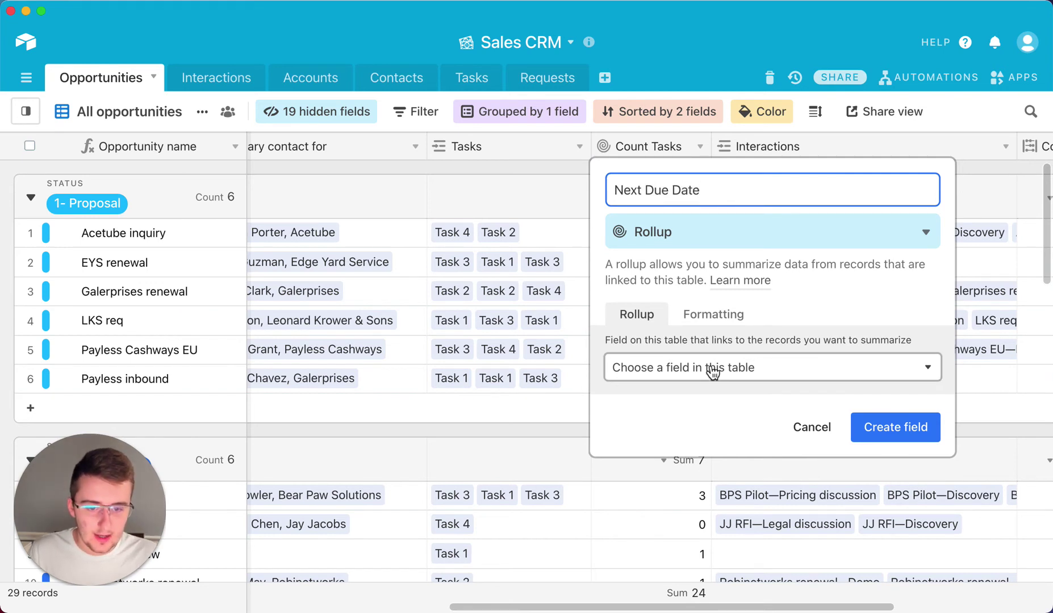
# - Make the rollup summarize the DUE DATE field of the records linked through Tasks
pyautogui.click(709, 369)
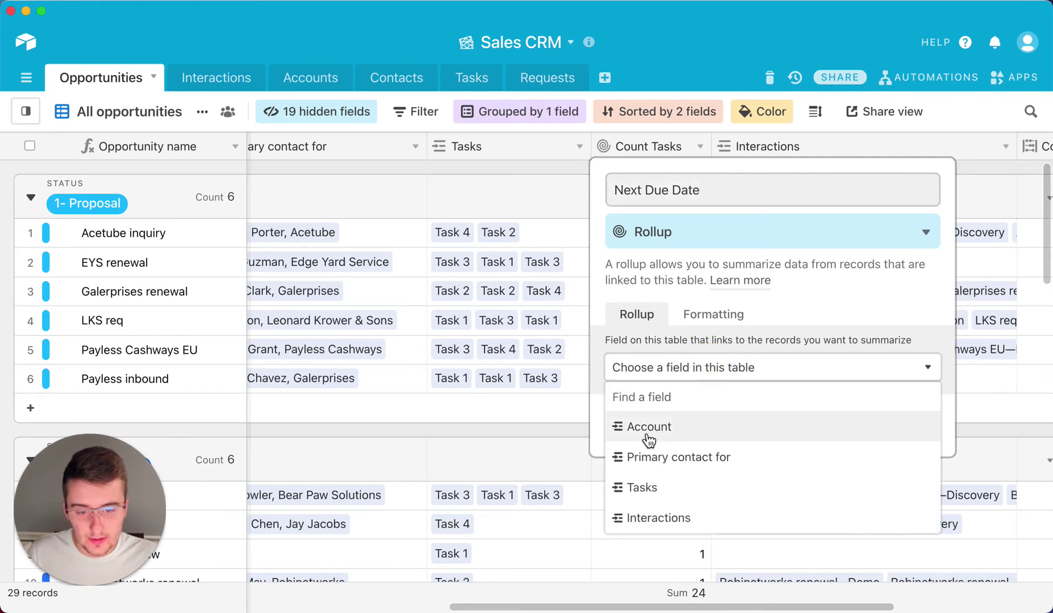
pyautogui.click(661, 502)
pyautogui.scroll(-2, 670, 369)
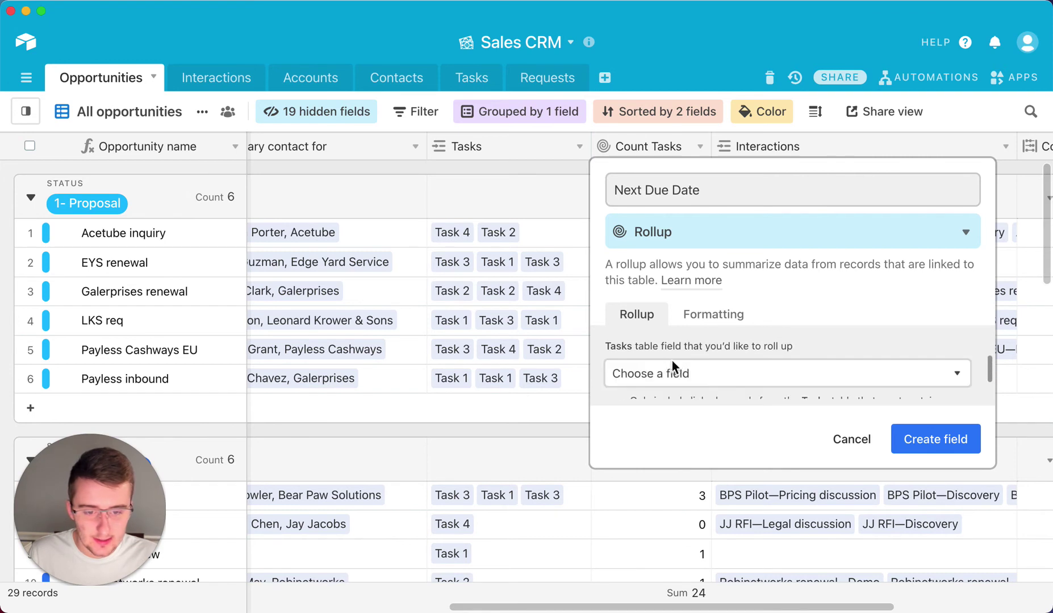
pyautogui.click(671, 373)
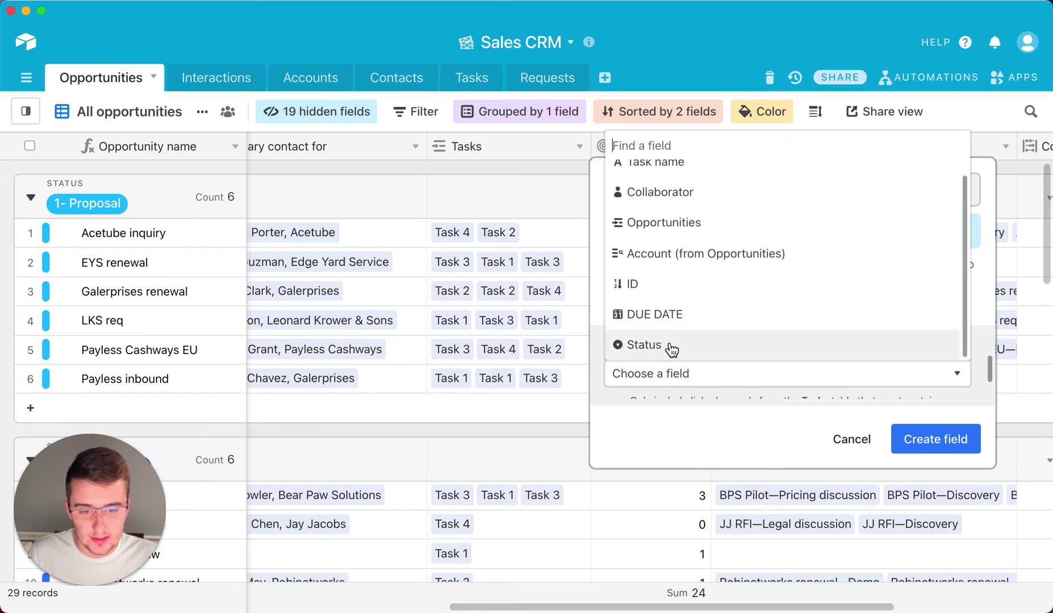
pyautogui.click(672, 314)
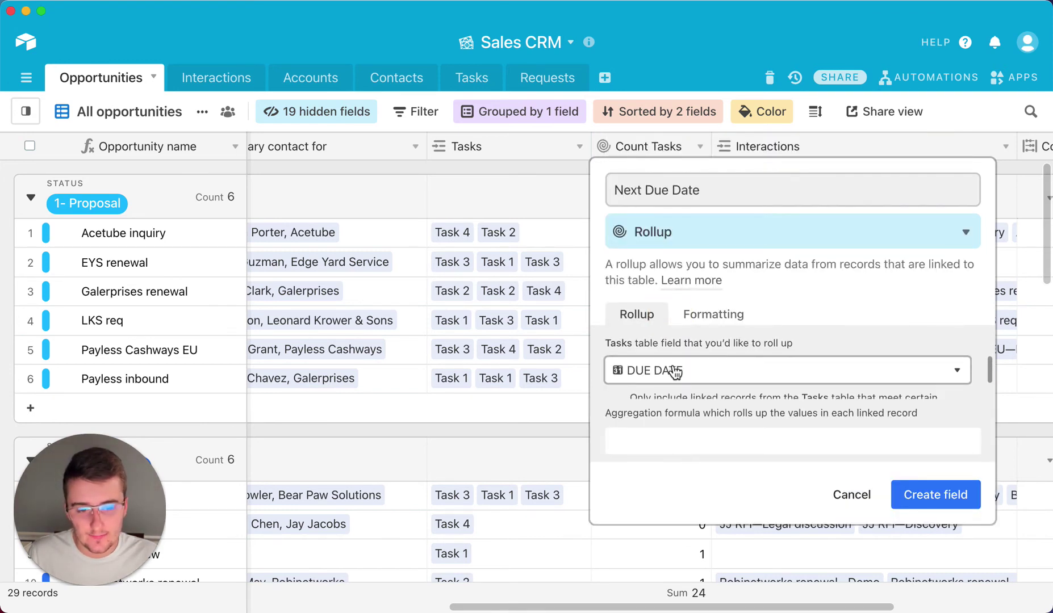
# - Set the Next Due Date aggregation formula to MIN(values)
pyautogui.scroll(-1, 667, 397)
pyautogui.click(664, 434)
pyautogui.write('min')
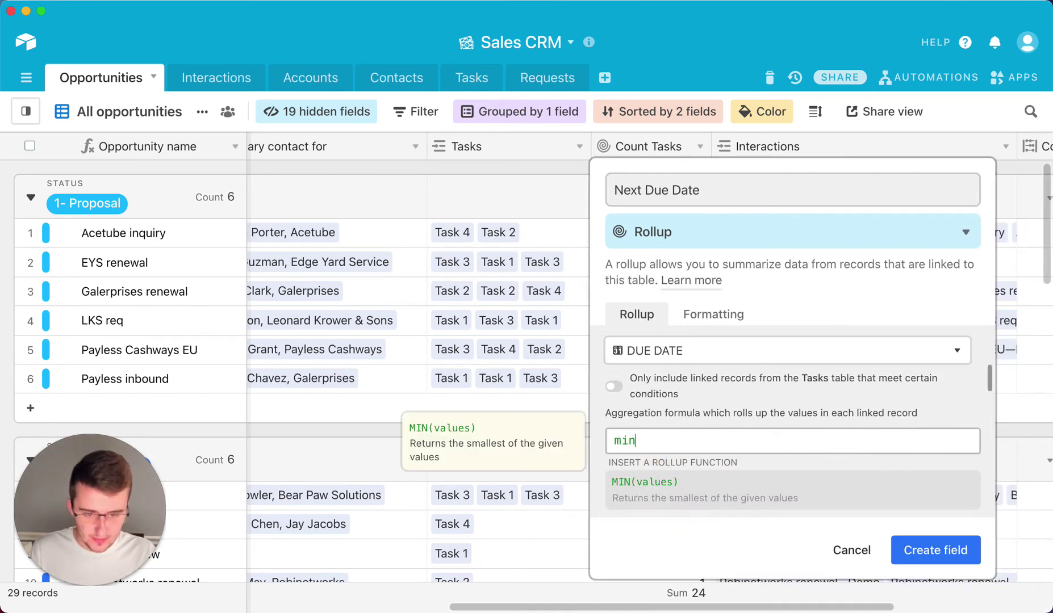
pyautogui.click(656, 492)
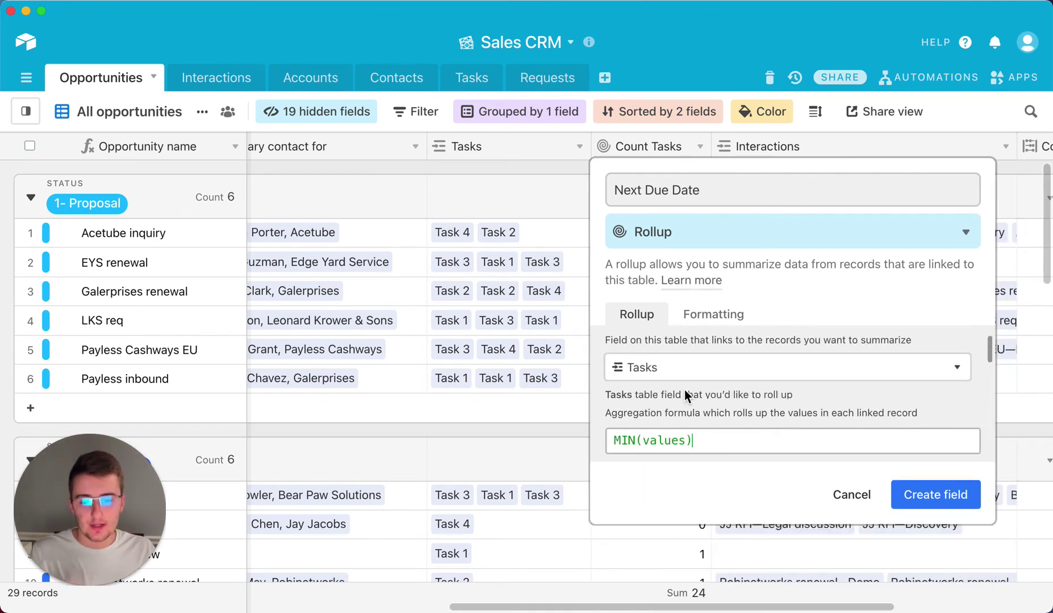
pyautogui.scroll(2, 684, 390)
pyautogui.scroll(-2, 685, 391)
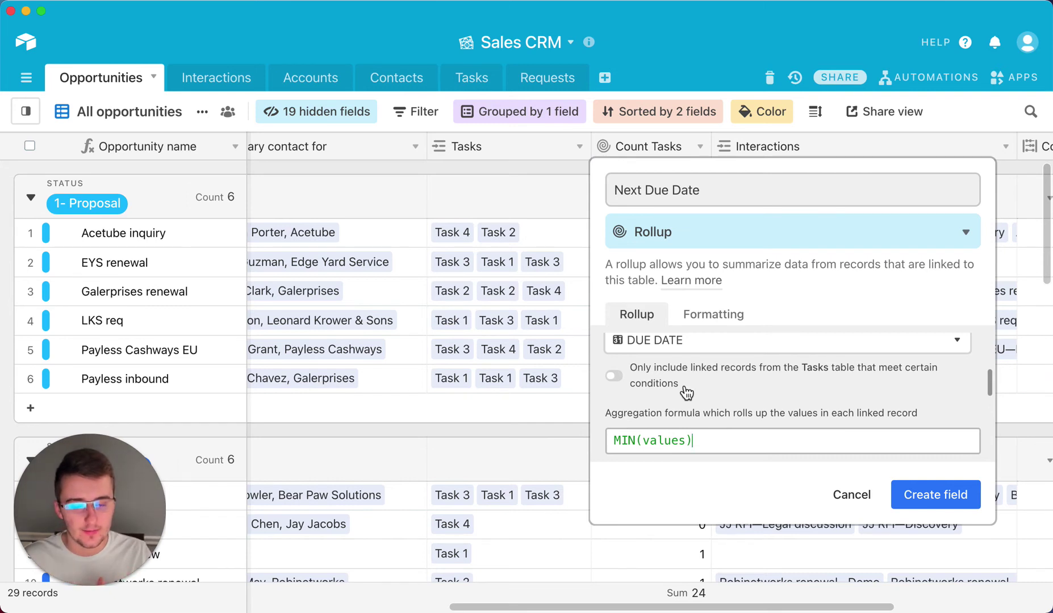
# - Limit the rollup to linked tasks where Status is not Done, and create the Next Due Date field
pyautogui.click(682, 381)
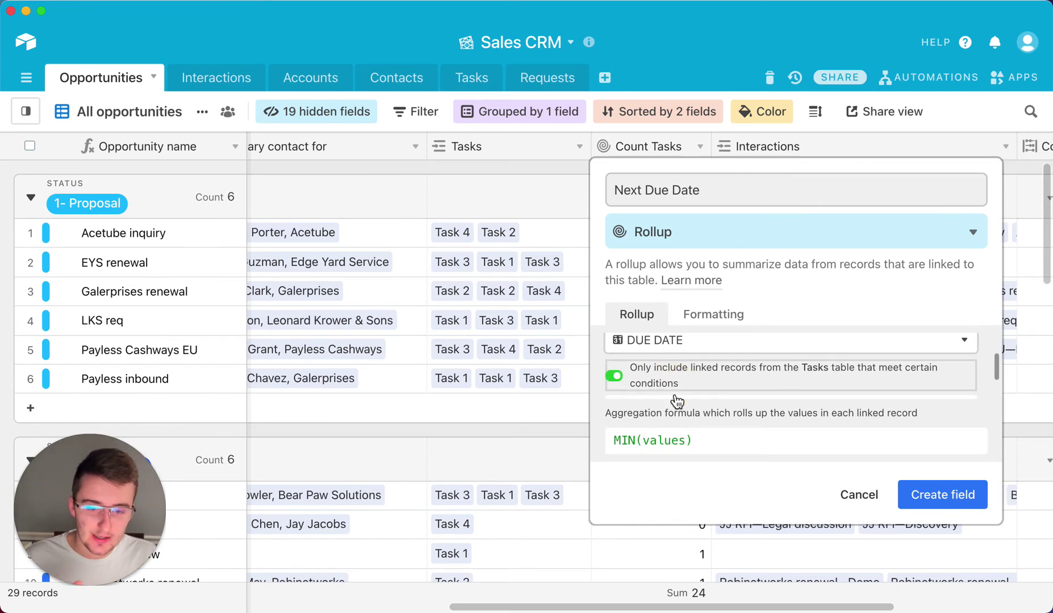
pyautogui.scroll(2, 670, 366)
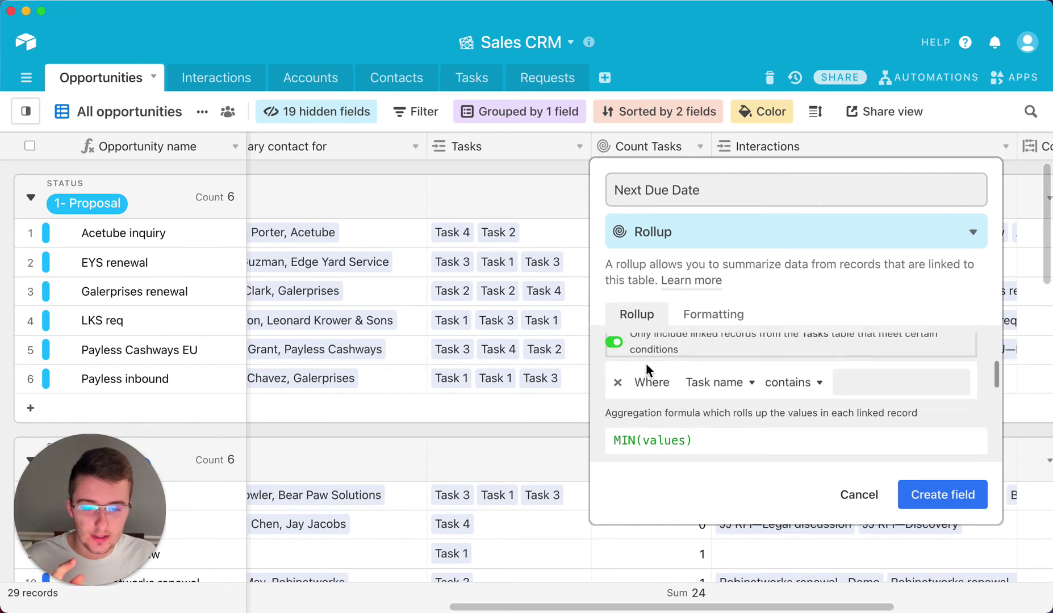
pyautogui.scroll(-1, 649, 372)
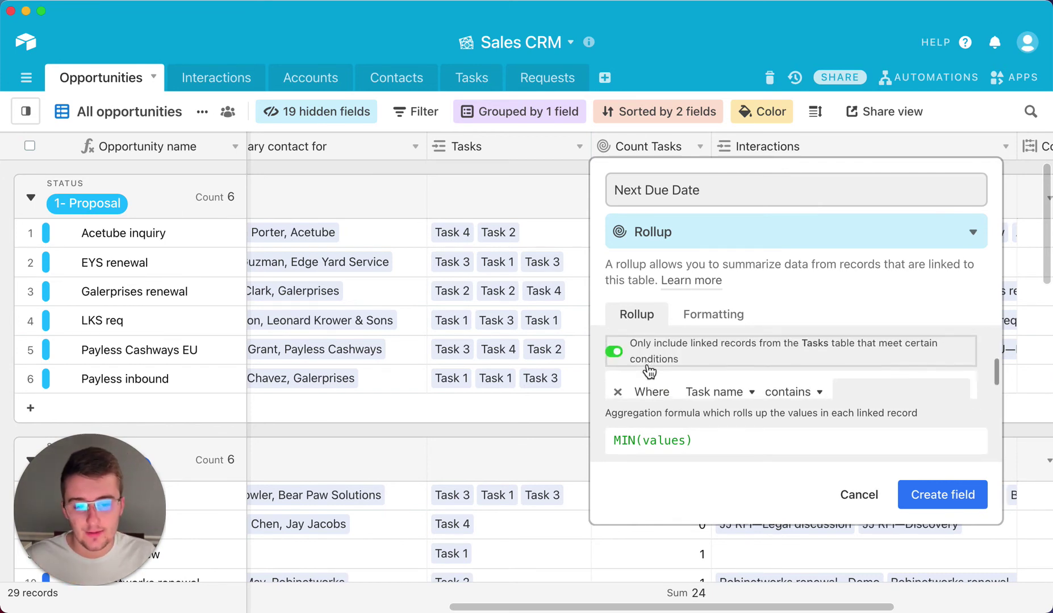
pyautogui.click(722, 376)
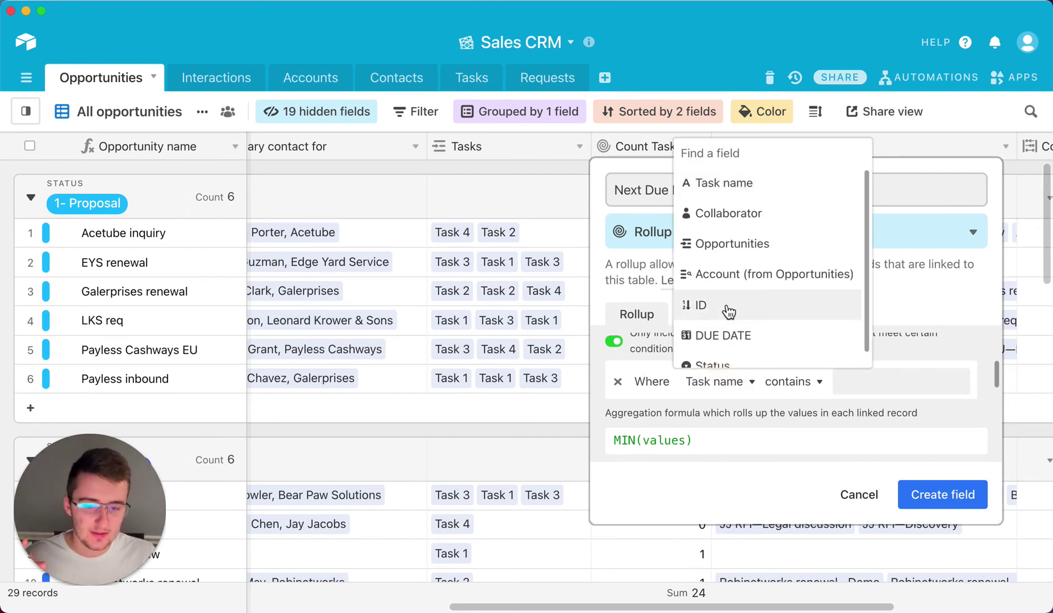
pyautogui.scroll(-1, 728, 310)
pyautogui.click(724, 357)
pyautogui.click(777, 381)
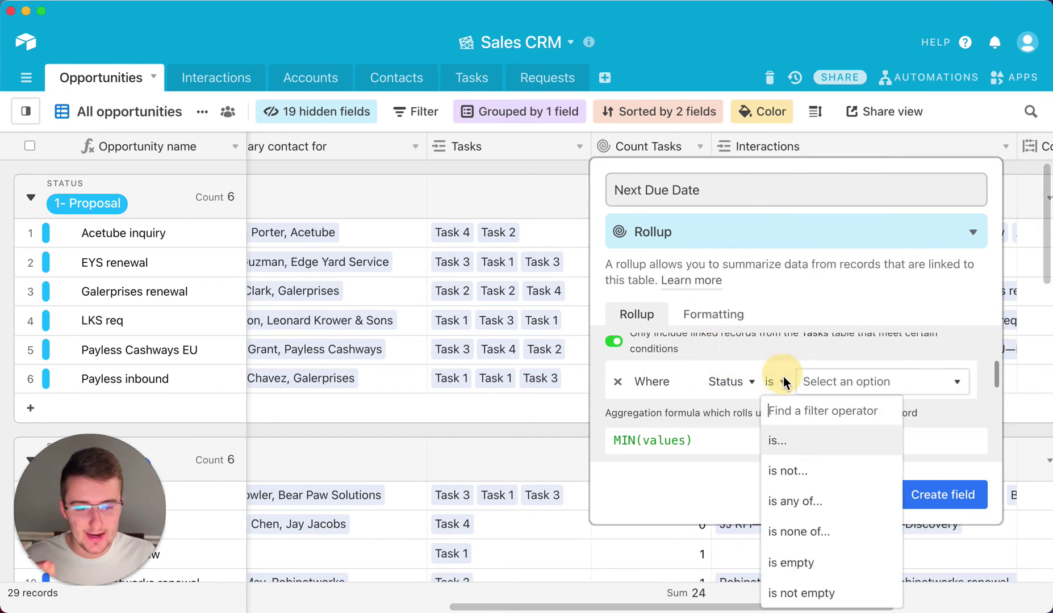
pyautogui.click(794, 468)
pyautogui.click(874, 381)
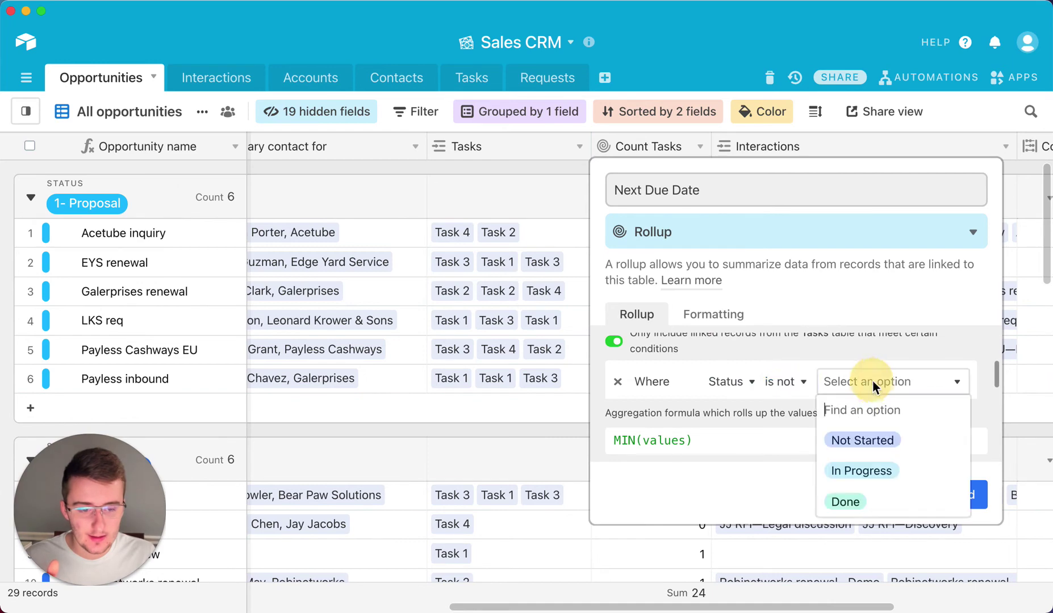
pyautogui.click(842, 507)
pyautogui.click(933, 495)
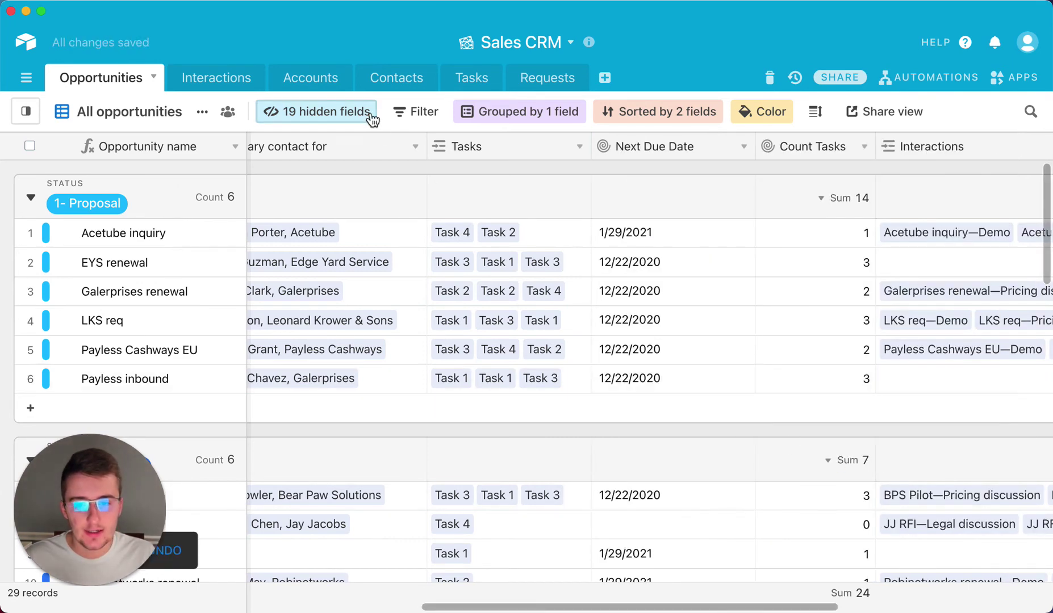
# - Remove the Status grouping and both existing sorts from the All opportunities view
pyautogui.click(469, 111)
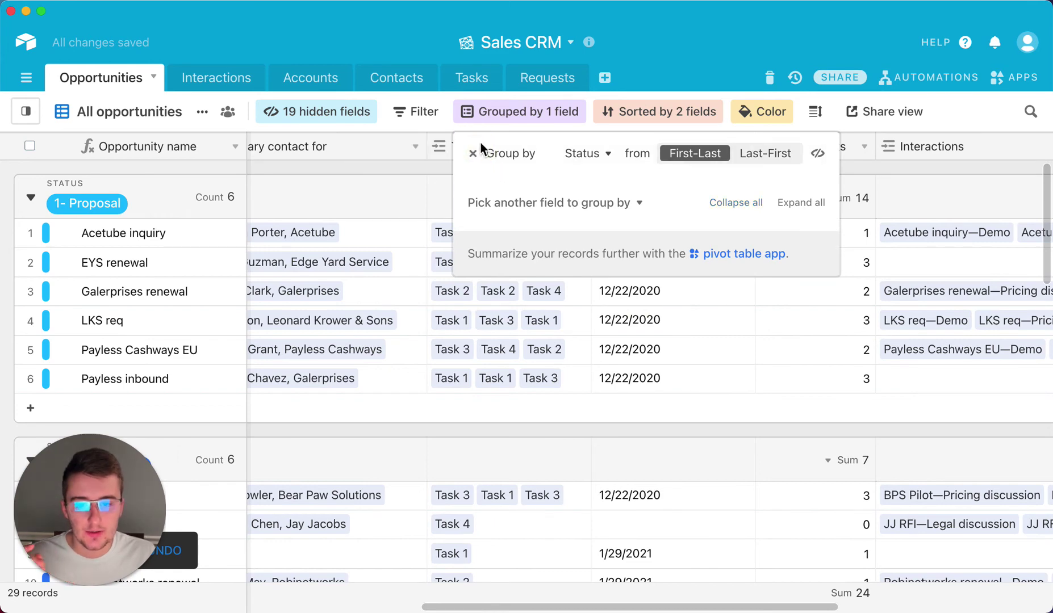
pyautogui.click(473, 155)
pyautogui.click(612, 388)
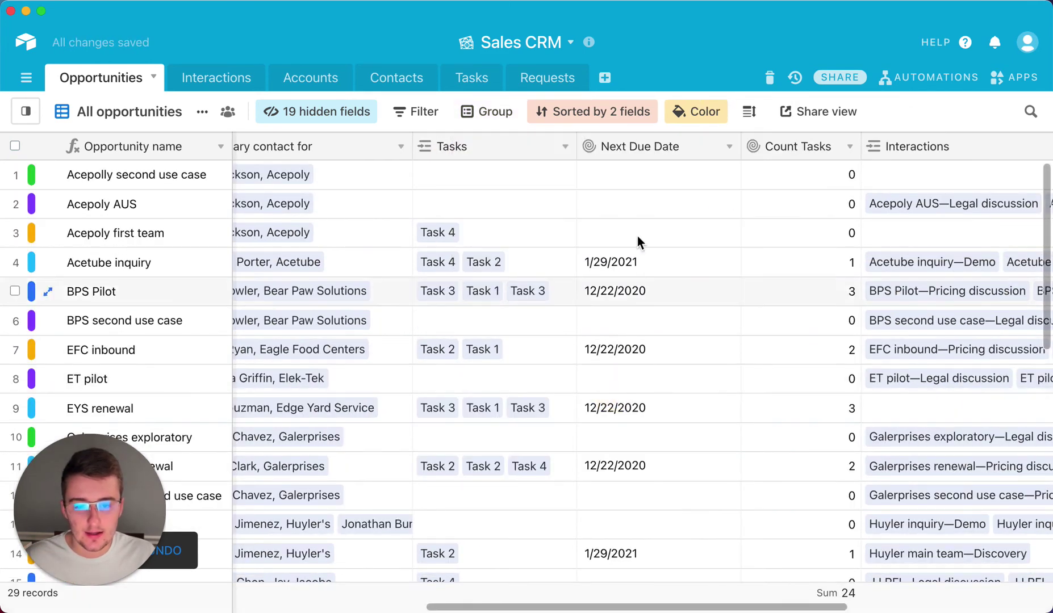
pyautogui.click(627, 112)
pyautogui.click(548, 154)
pyautogui.click(549, 154)
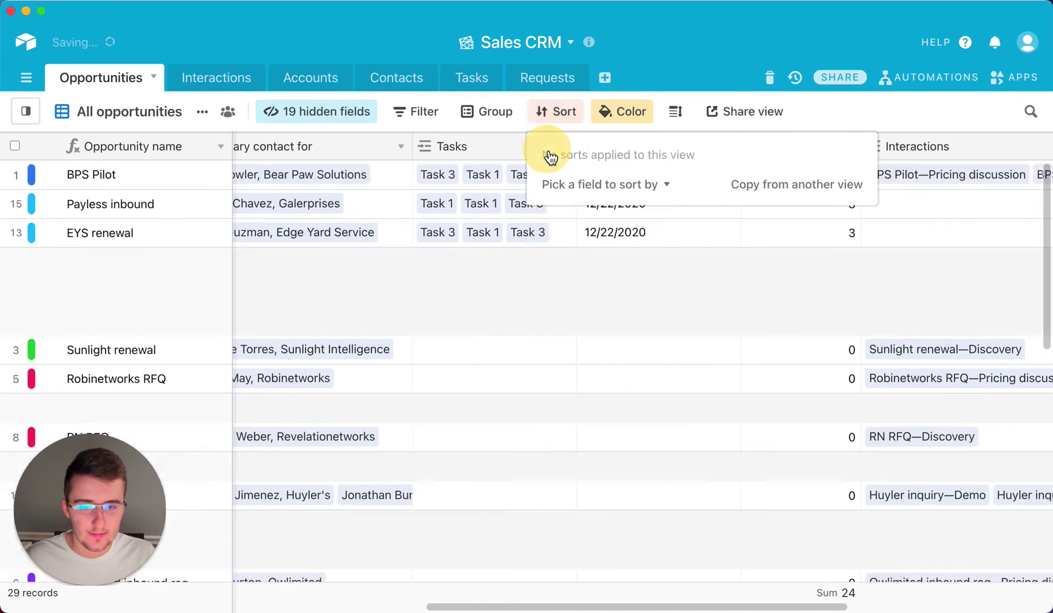
# - Sort the opportunities by Next Due Date in descending order (9 → 1)
pyautogui.click(642, 181)
pyautogui.scroll(-10, 653, 352)
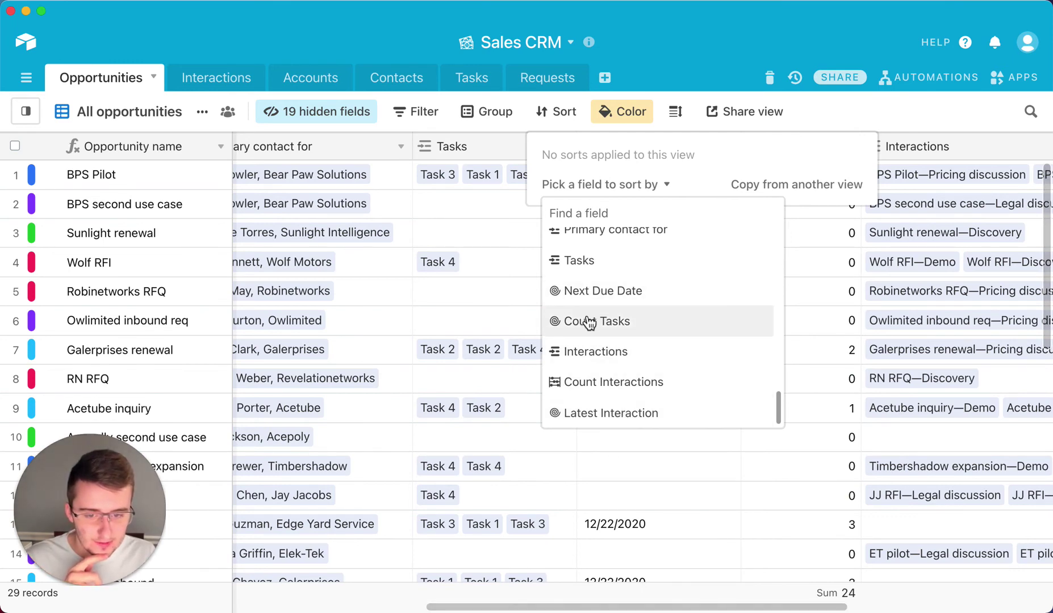
pyautogui.click(593, 290)
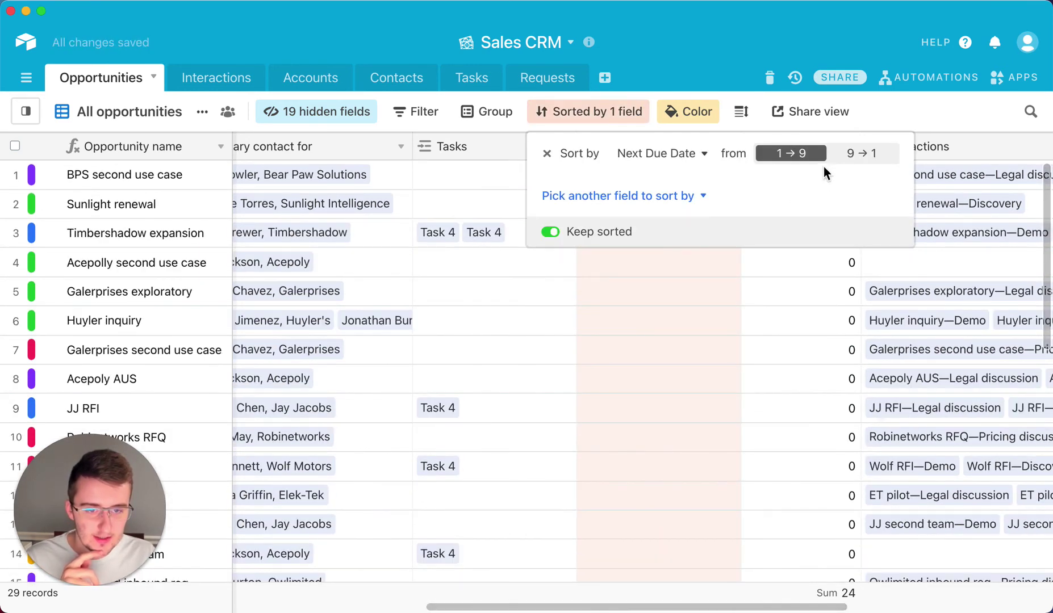
pyautogui.click(840, 157)
pyautogui.click(544, 431)
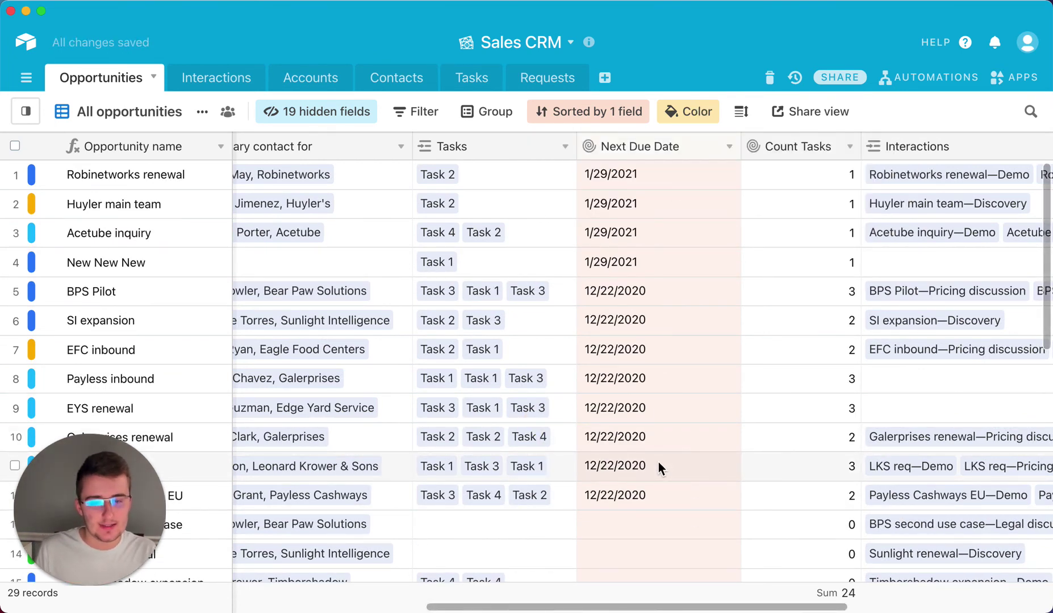
# - Review the opportunities' Next Due Date values, the linked opportunities in the Accounts table, and the opportunities' Estimated value field
pyautogui.click(612, 492)
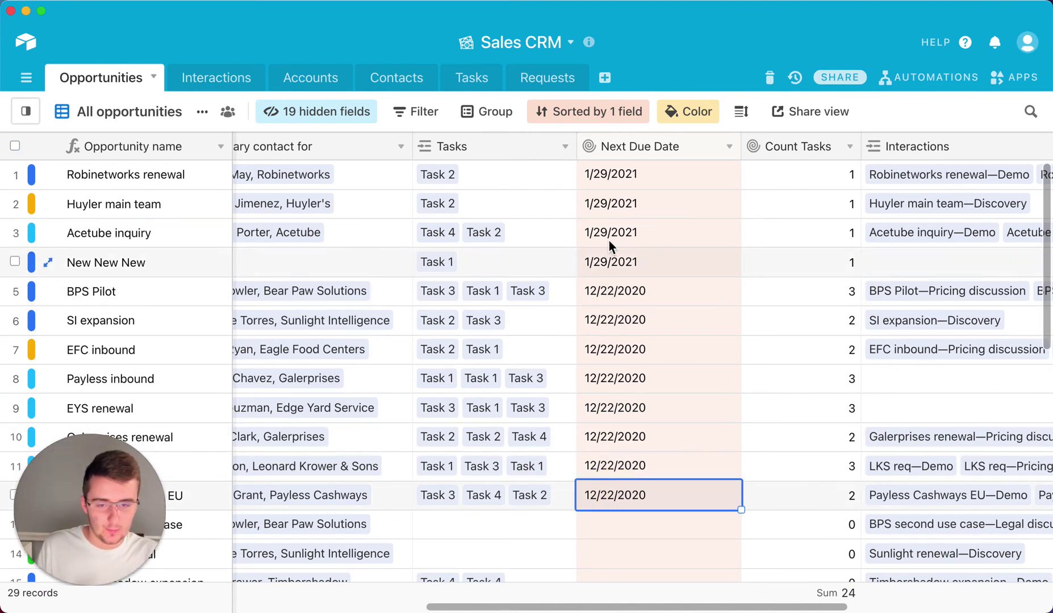
pyautogui.click(614, 176)
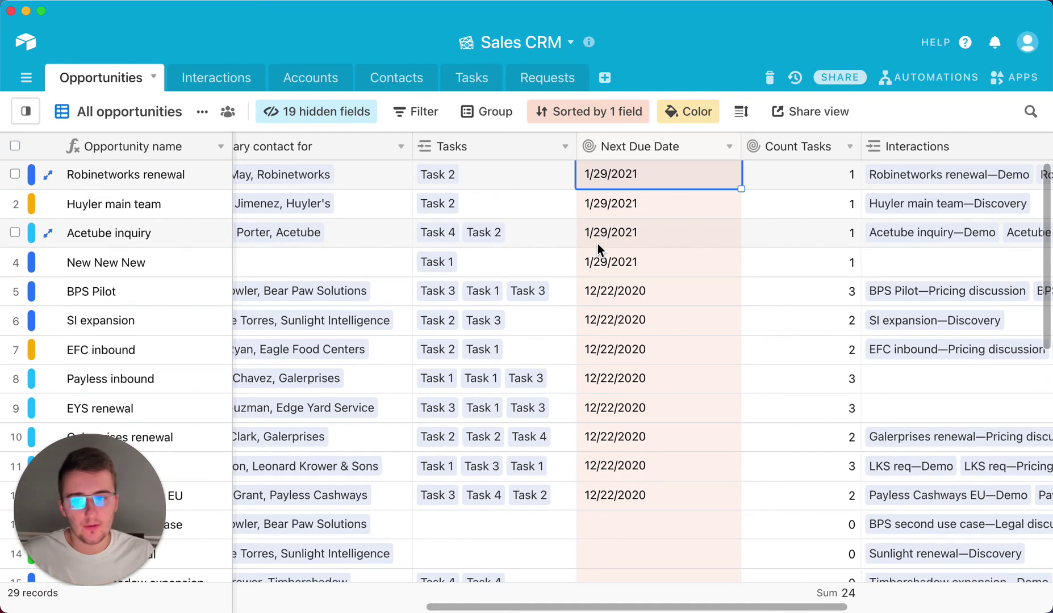
pyautogui.click(280, 81)
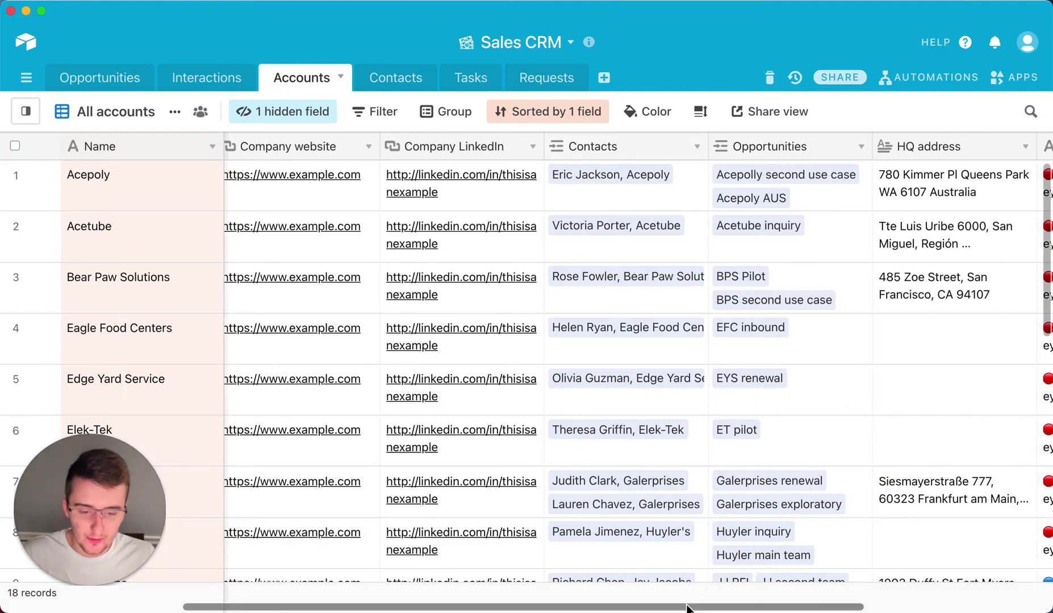
pyautogui.moveTo(688, 605); pyautogui.dragTo(794, 605)
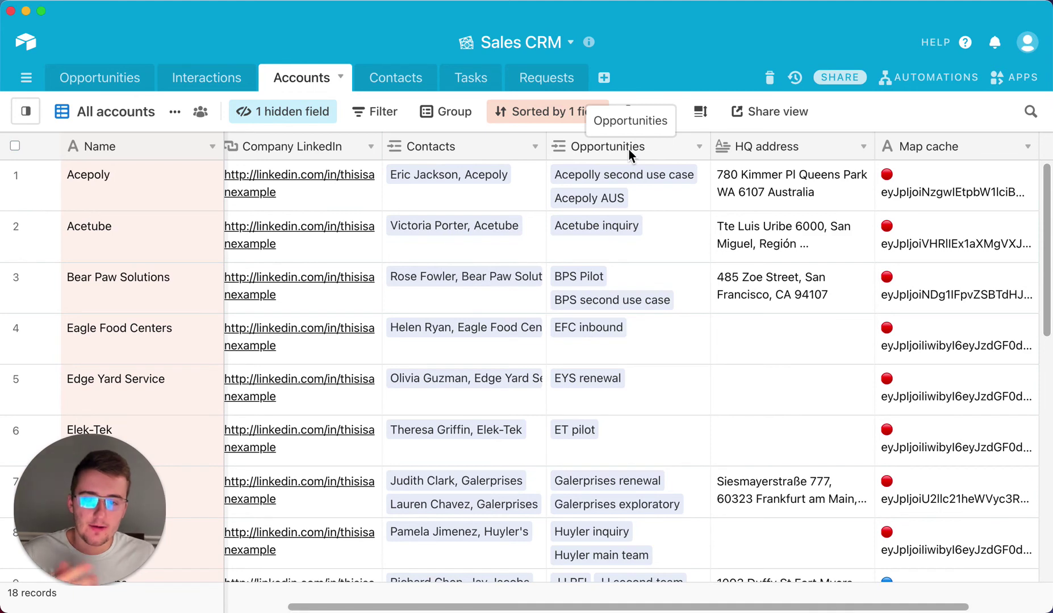
pyautogui.click(113, 78)
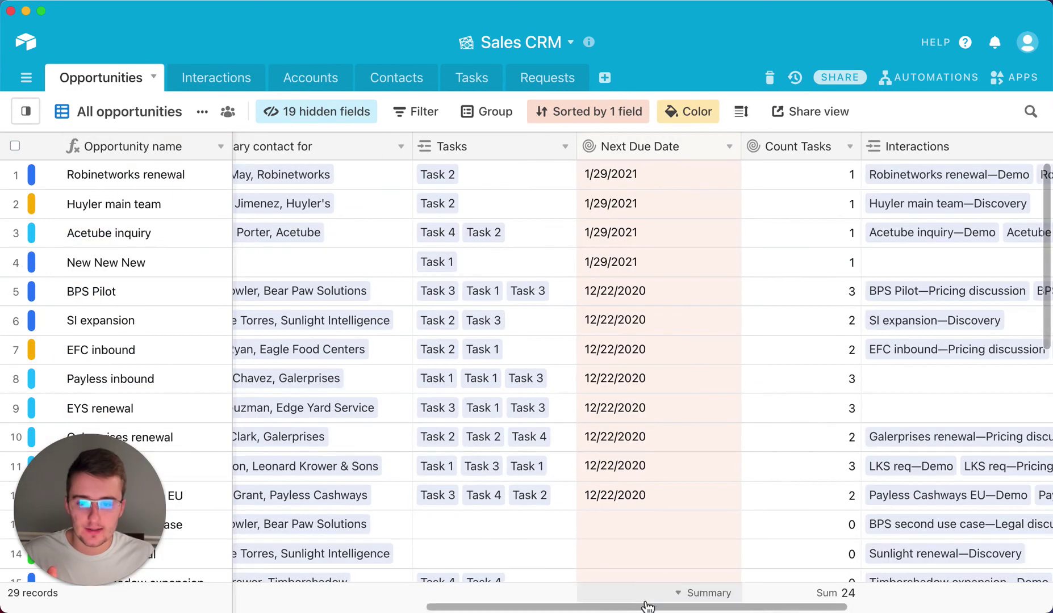
pyautogui.moveTo(647, 606); pyautogui.dragTo(340, 600)
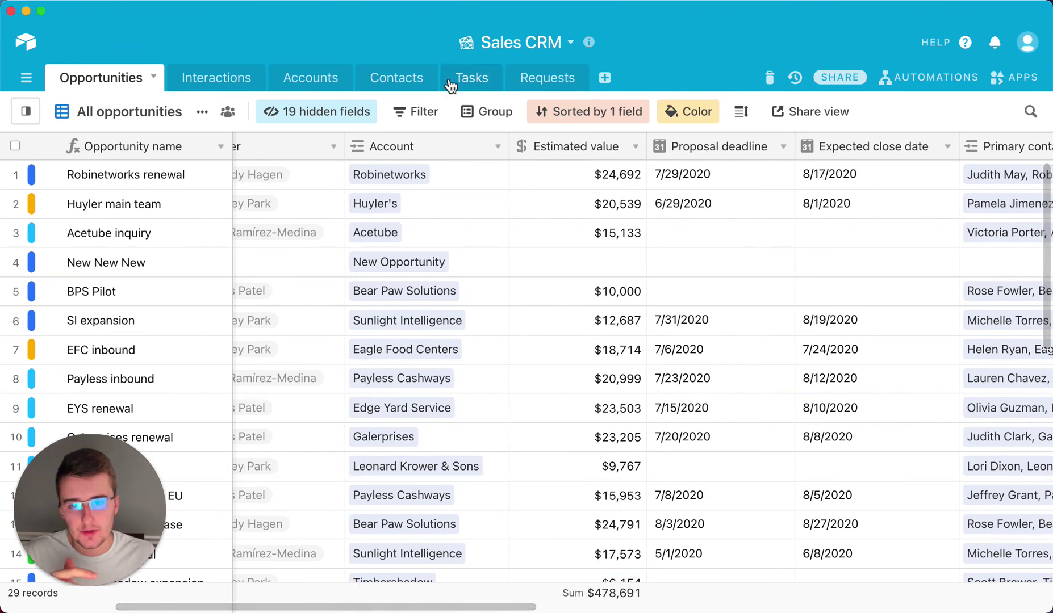
# - In the Accounts table, insert a rollup field named Acct Value directly after the Opportunities field
pyautogui.click(407, 77)
pyautogui.click(321, 78)
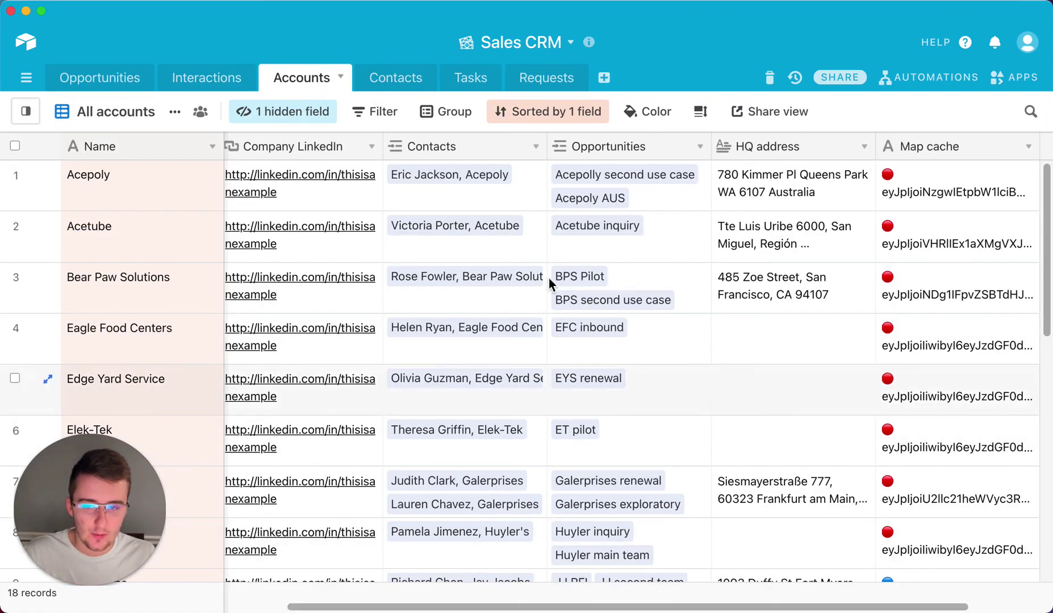
pyautogui.click(655, 195)
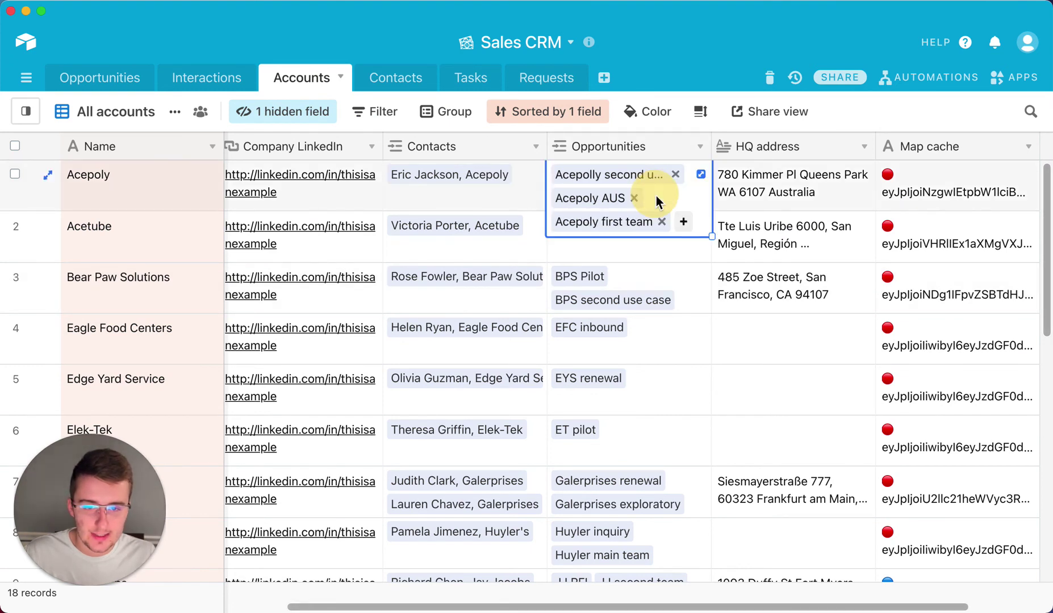
pyautogui.rightClick(621, 145)
pyautogui.click(622, 378)
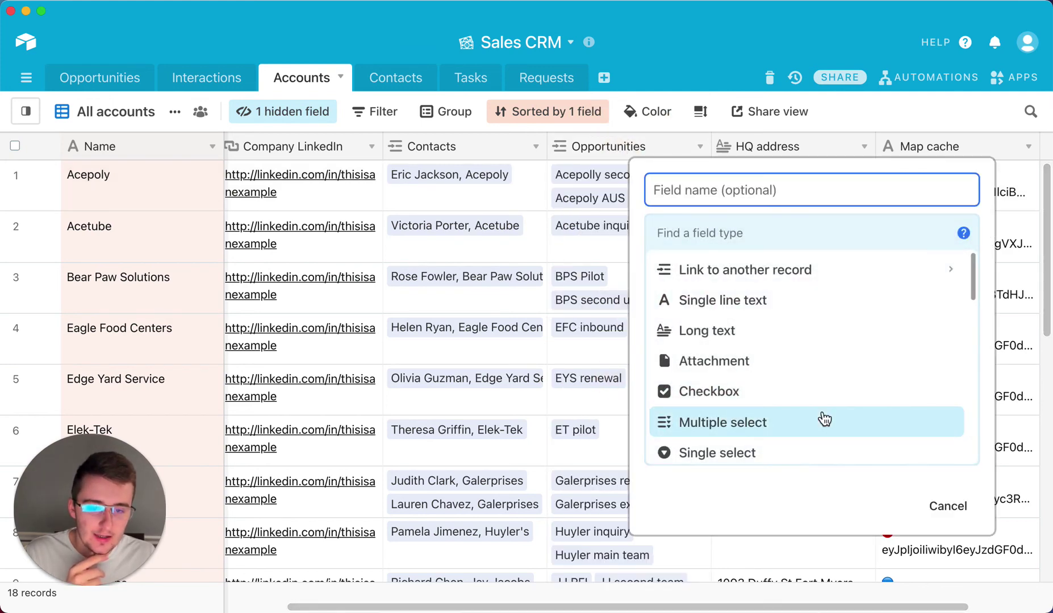
pyautogui.scroll(-8, 822, 419)
pyautogui.scroll(-1, 819, 401)
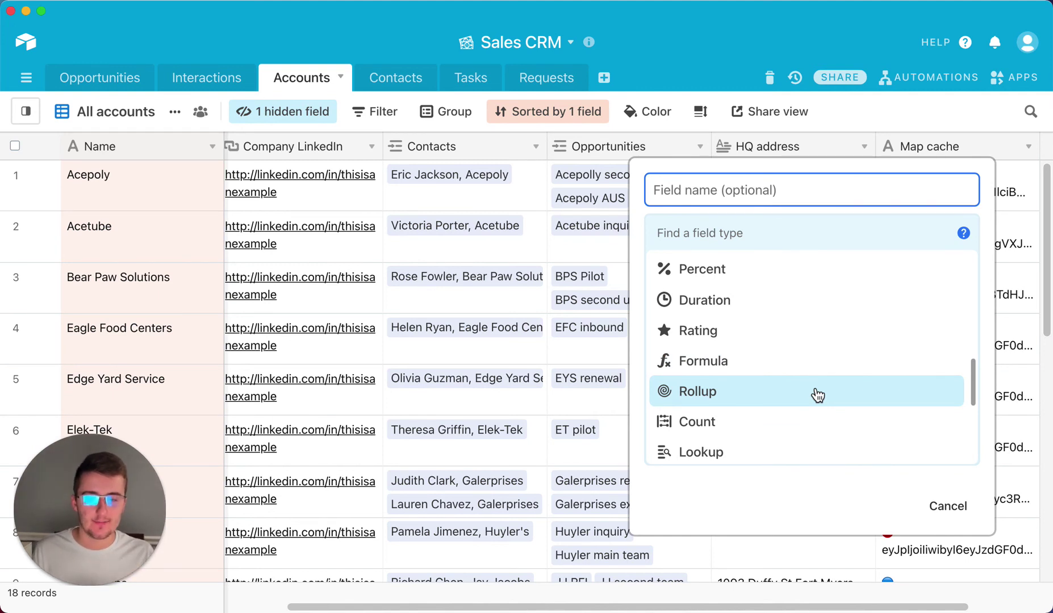
pyautogui.click(816, 394)
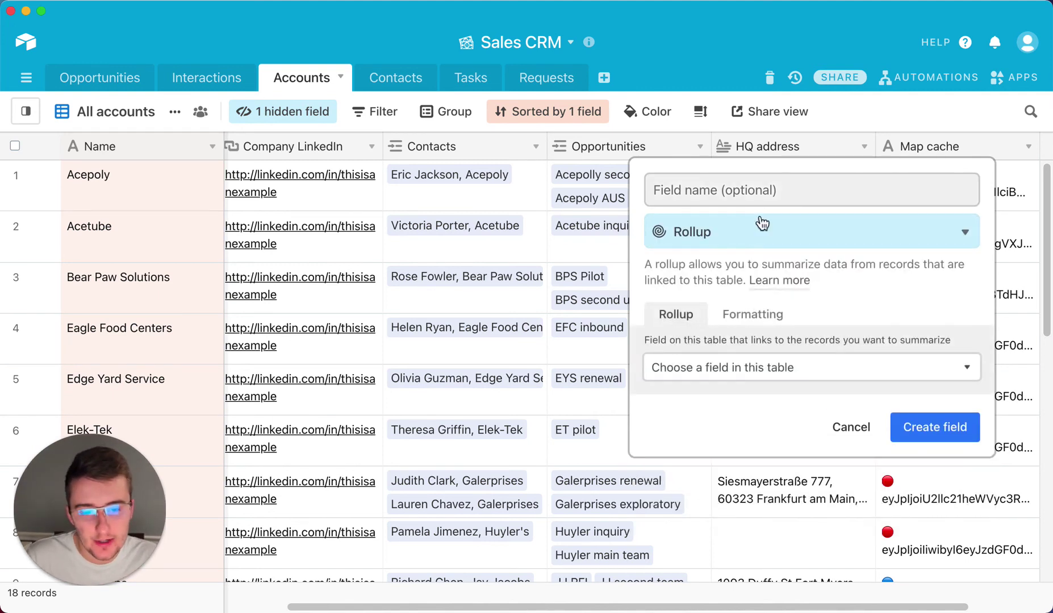
pyautogui.click(758, 199)
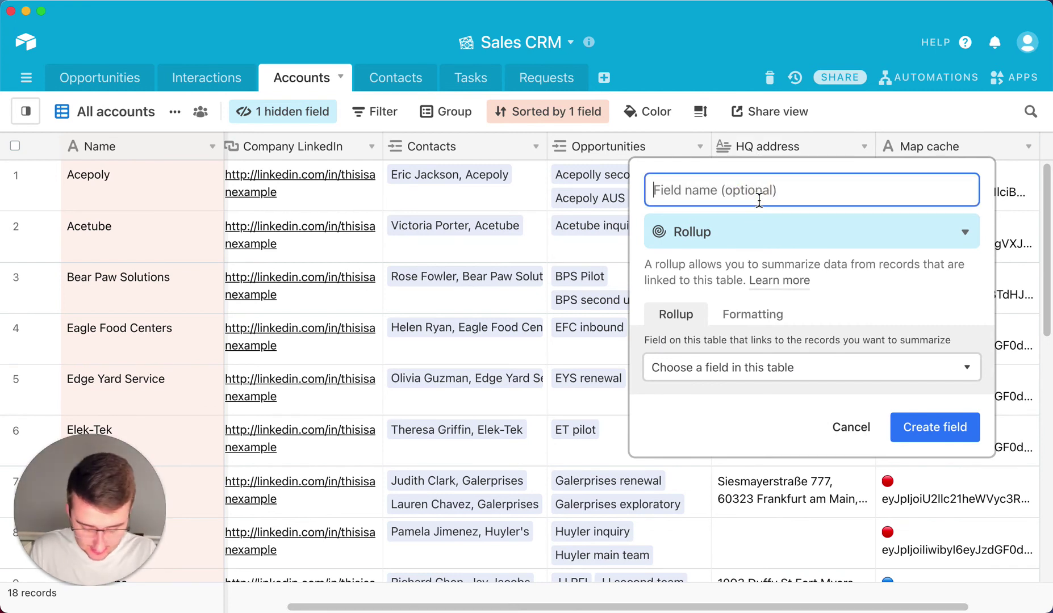
pyautogui.write('Acct Value')
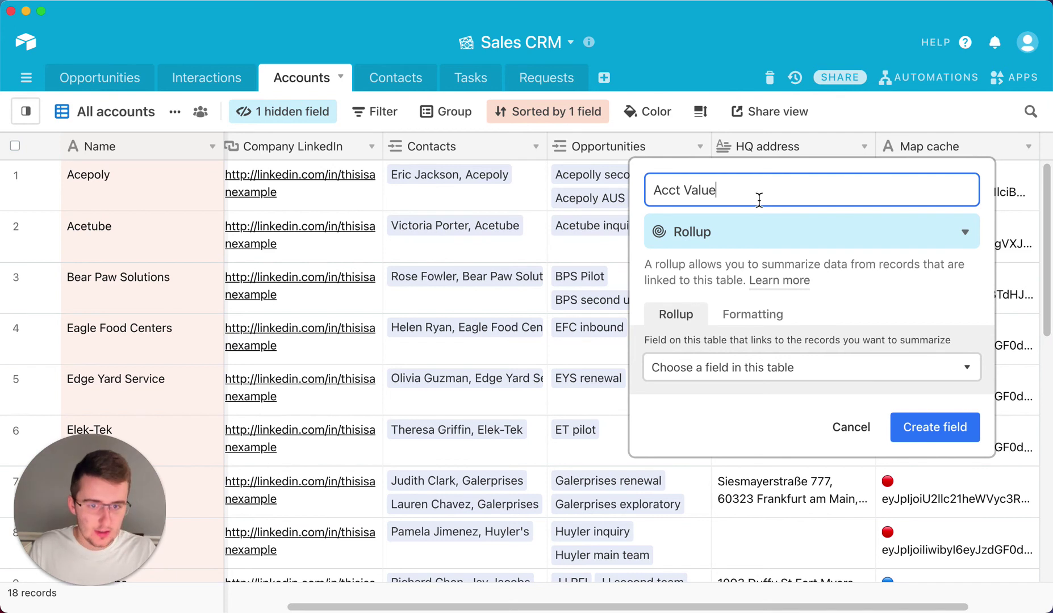
# - Set the Acct Value rollup to summarize the Estimated value field of the linked Opportunities records
pyautogui.click(792, 374)
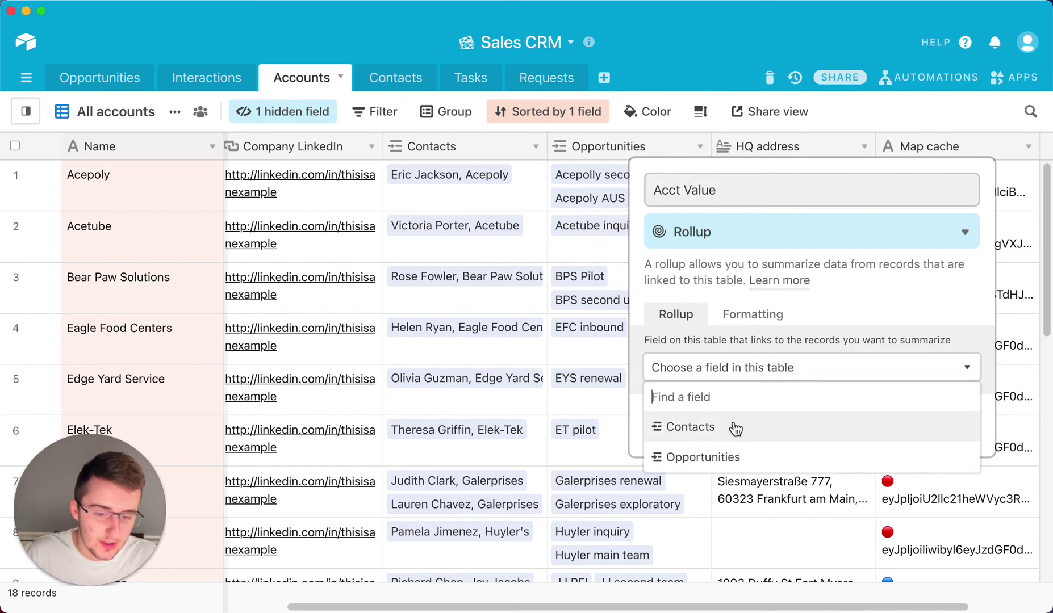
pyautogui.click(682, 457)
pyautogui.scroll(-1, 815, 366)
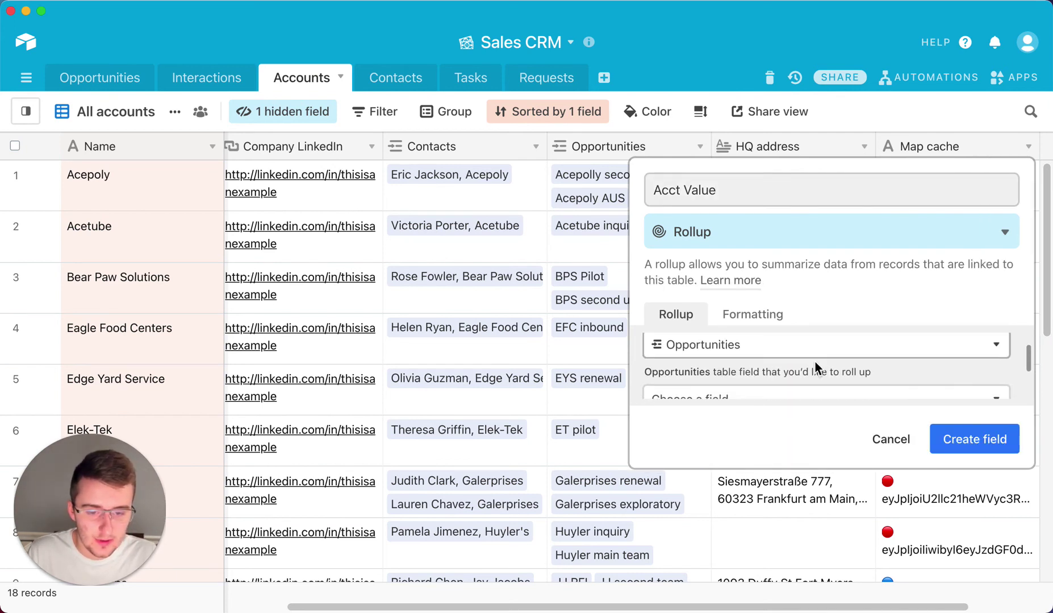
pyautogui.scroll(-1, 815, 366)
pyautogui.click(798, 376)
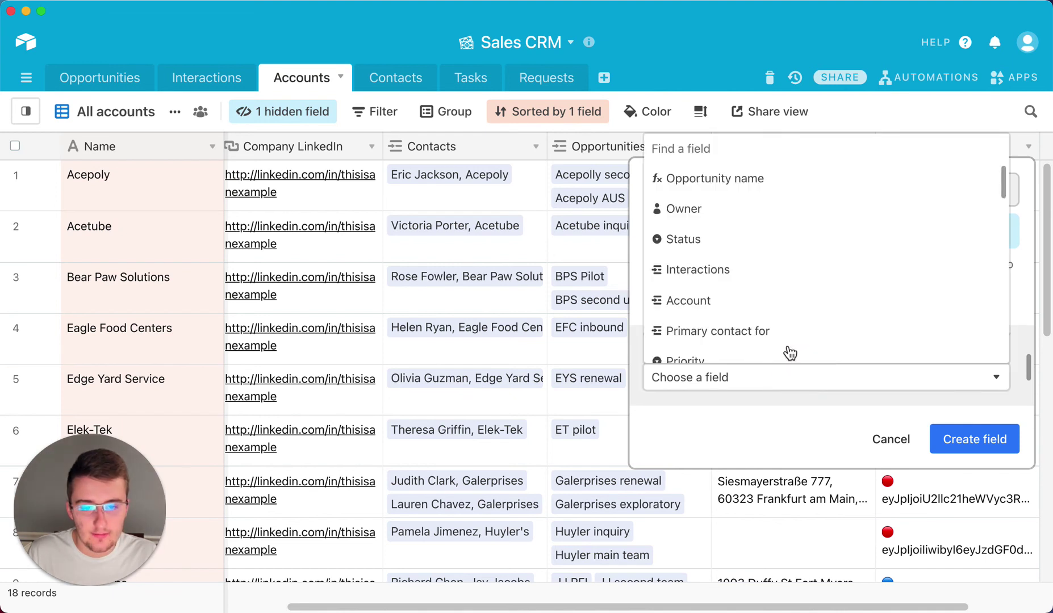
pyautogui.scroll(-5, 747, 312)
pyautogui.scroll(-2, 728, 310)
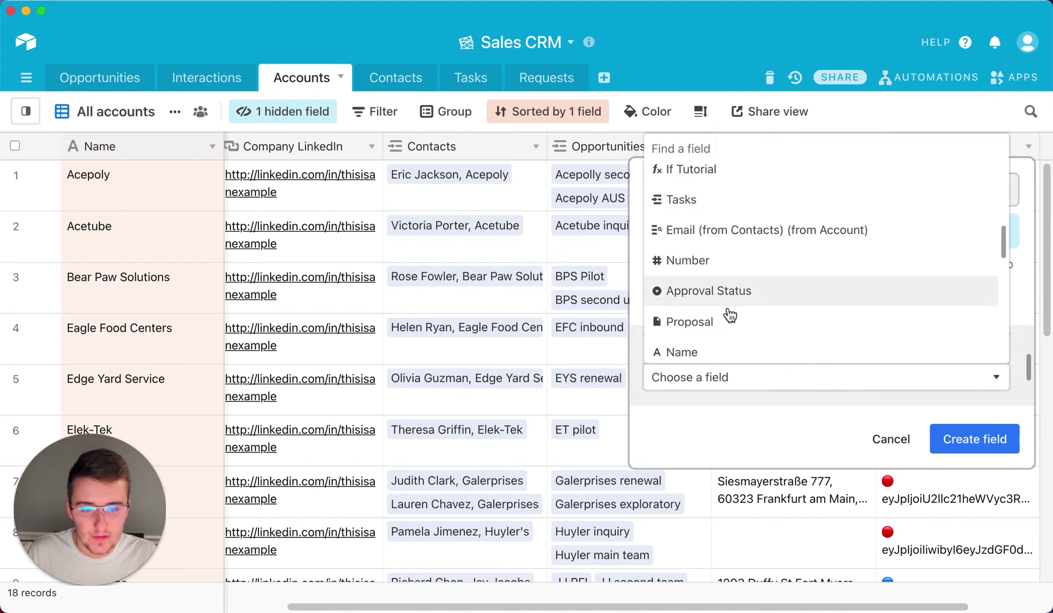
pyautogui.scroll(-10, 730, 316)
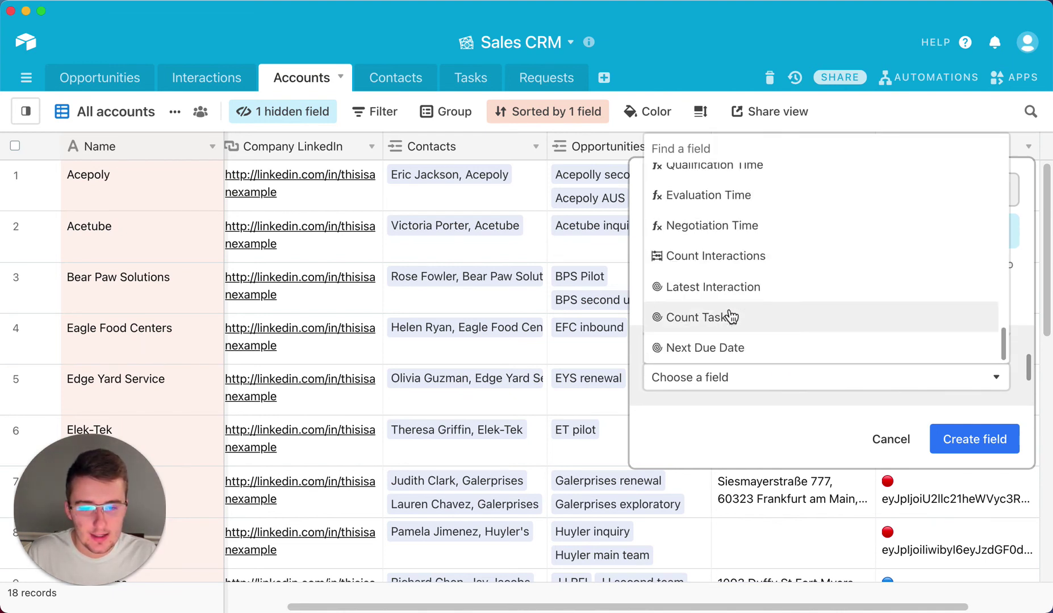
pyautogui.scroll(10, 741, 326)
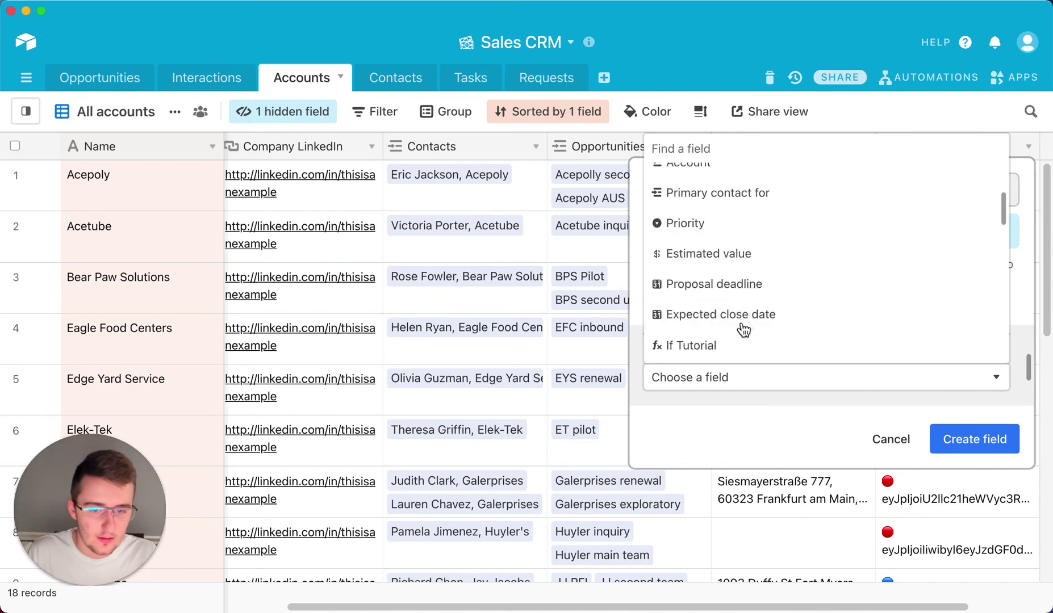
pyautogui.click(732, 277)
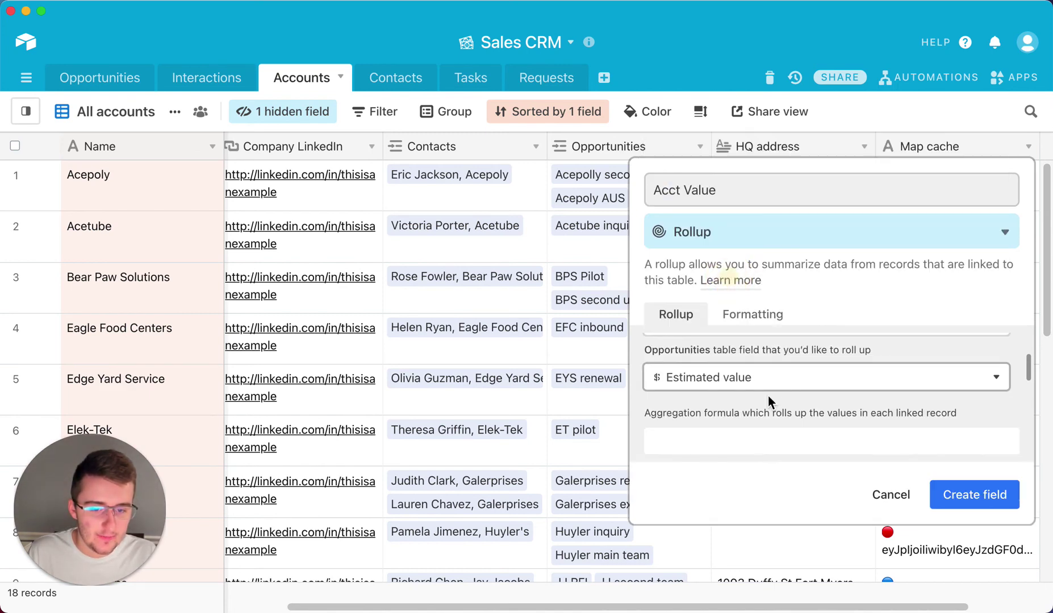
# - Set the Acct Value aggregation formula to SUM(values)
pyautogui.click(761, 436)
pyautogui.write('sum')
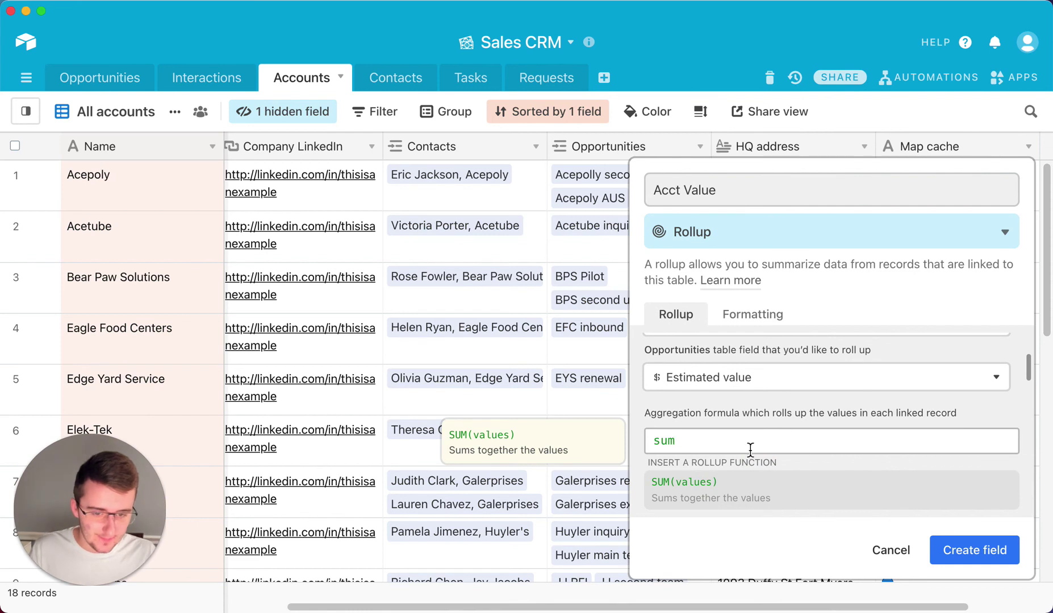
pyautogui.click(741, 500)
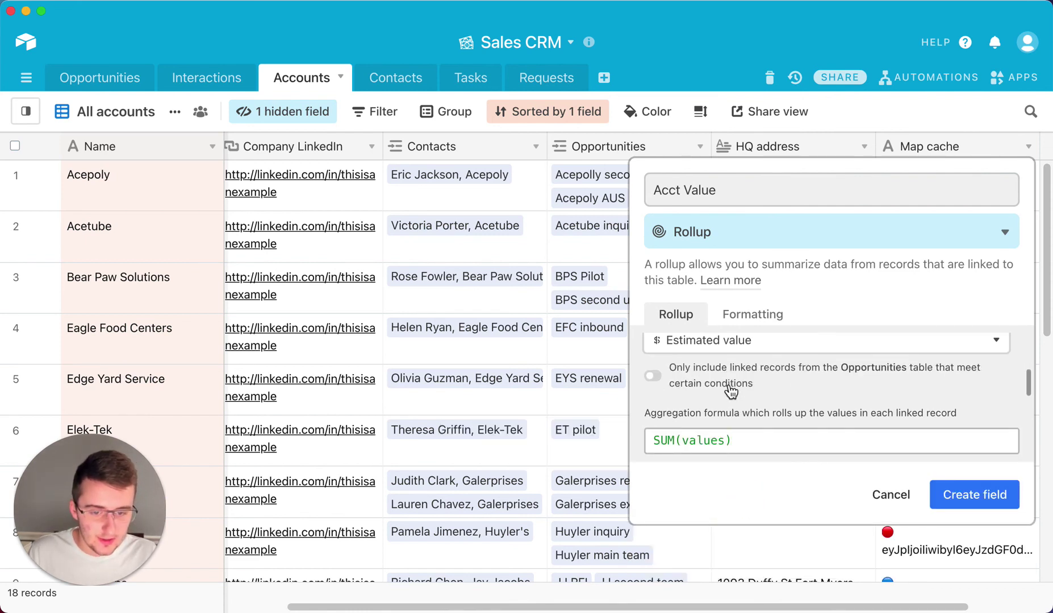
# - Limit the rollup to linked opportunities where Status is not 5- Closed—lost, and create the Acct Value field
pyautogui.click(695, 386)
pyautogui.click(759, 388)
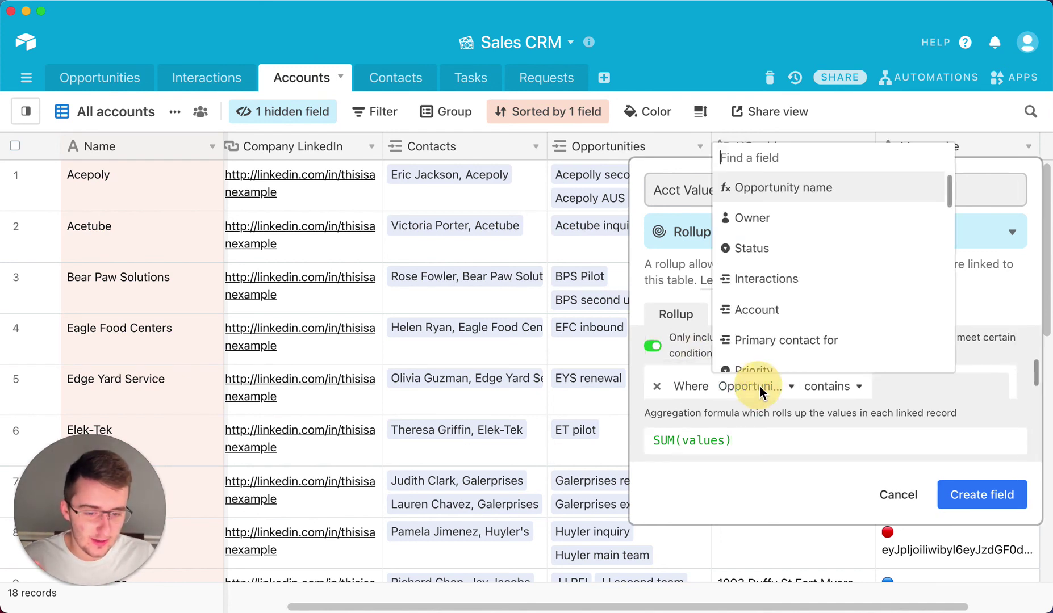
pyautogui.click(774, 249)
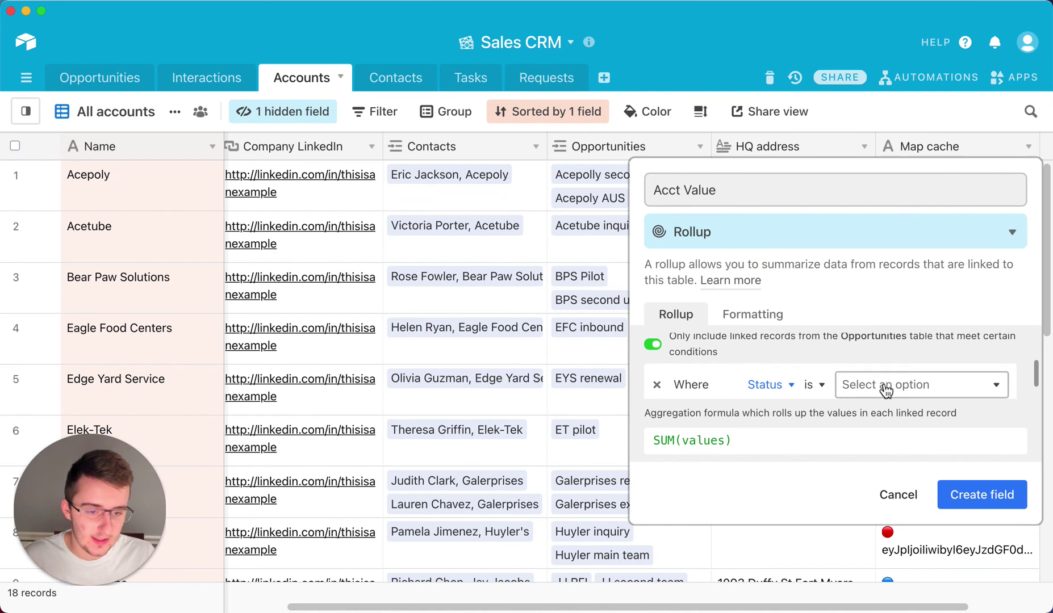
pyautogui.click(886, 390)
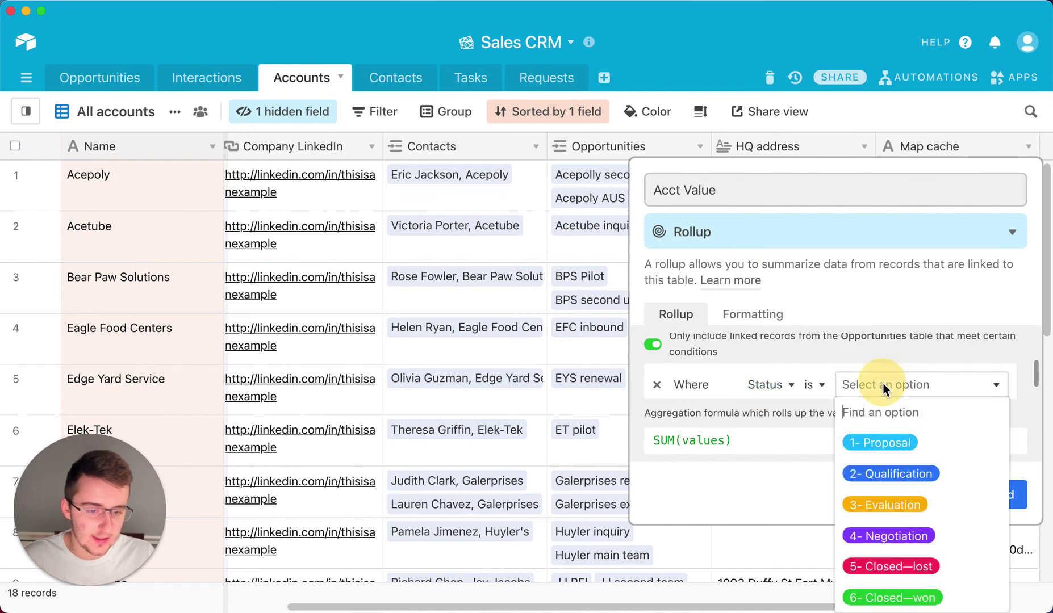
pyautogui.click(822, 386)
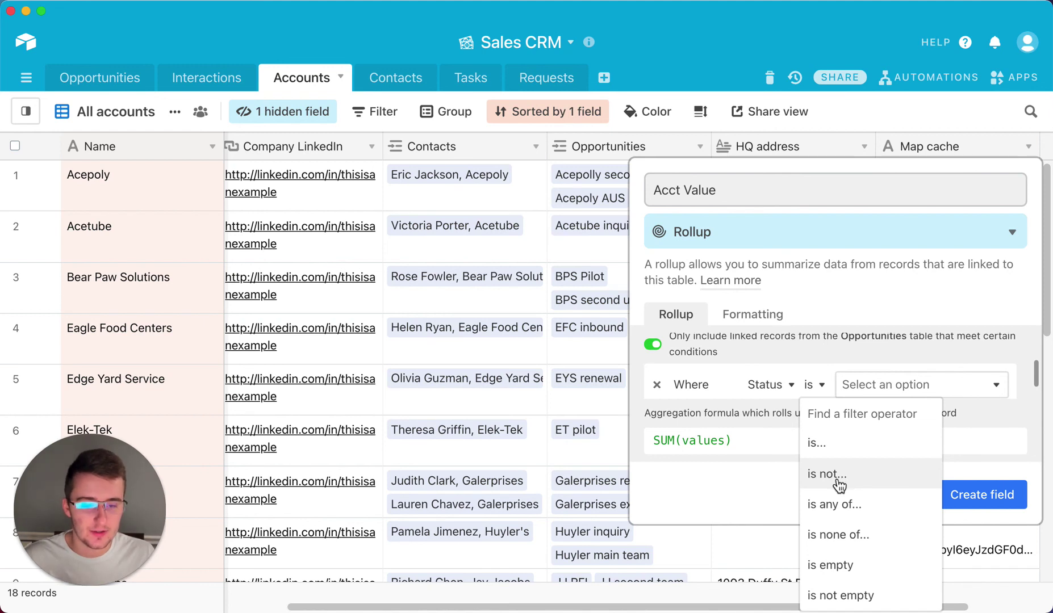
pyautogui.click(892, 485)
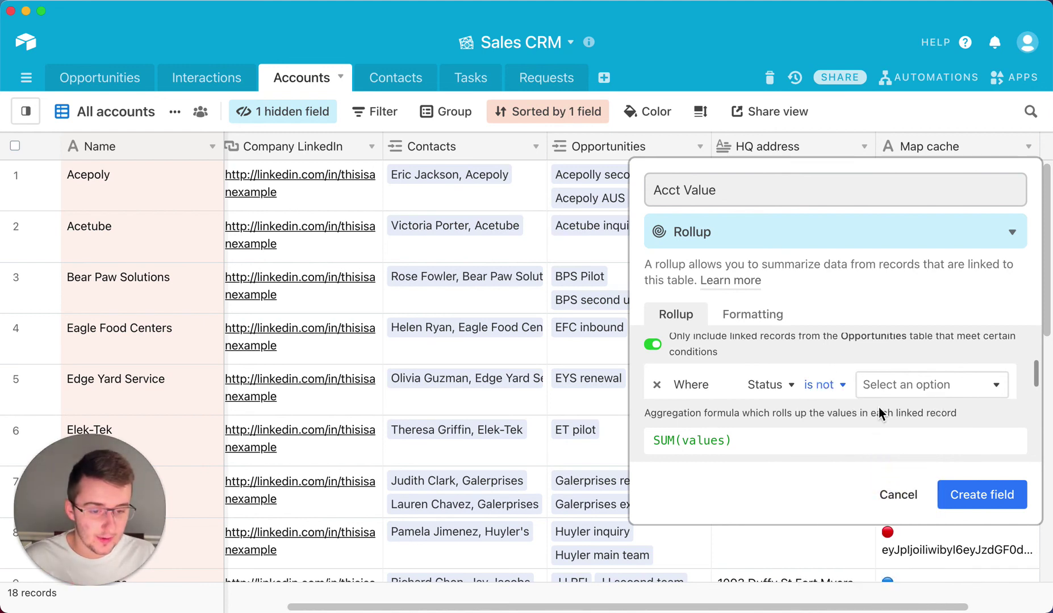
pyautogui.click(883, 389)
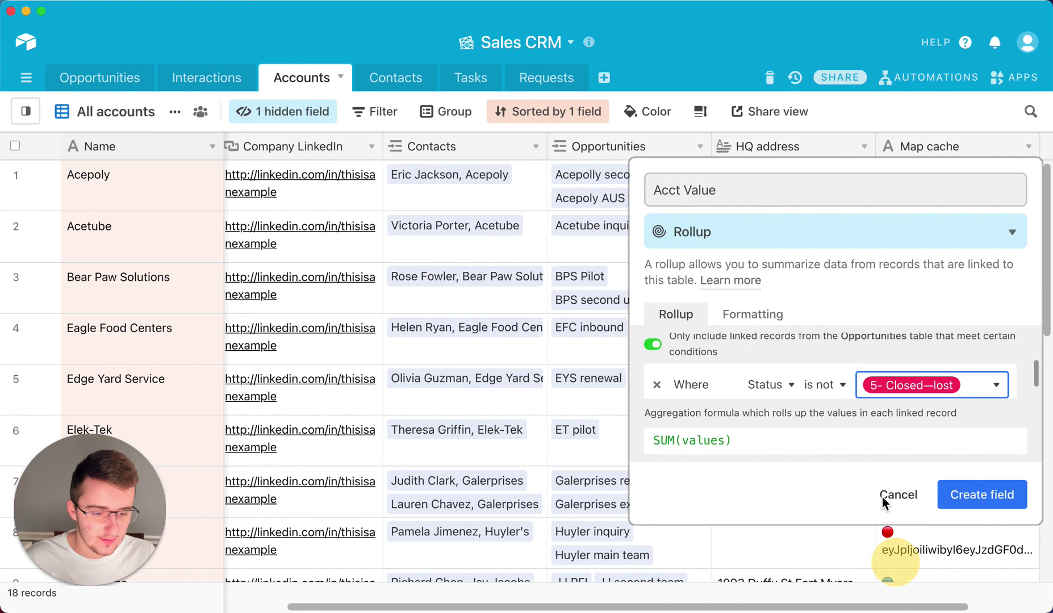
pyautogui.click(979, 498)
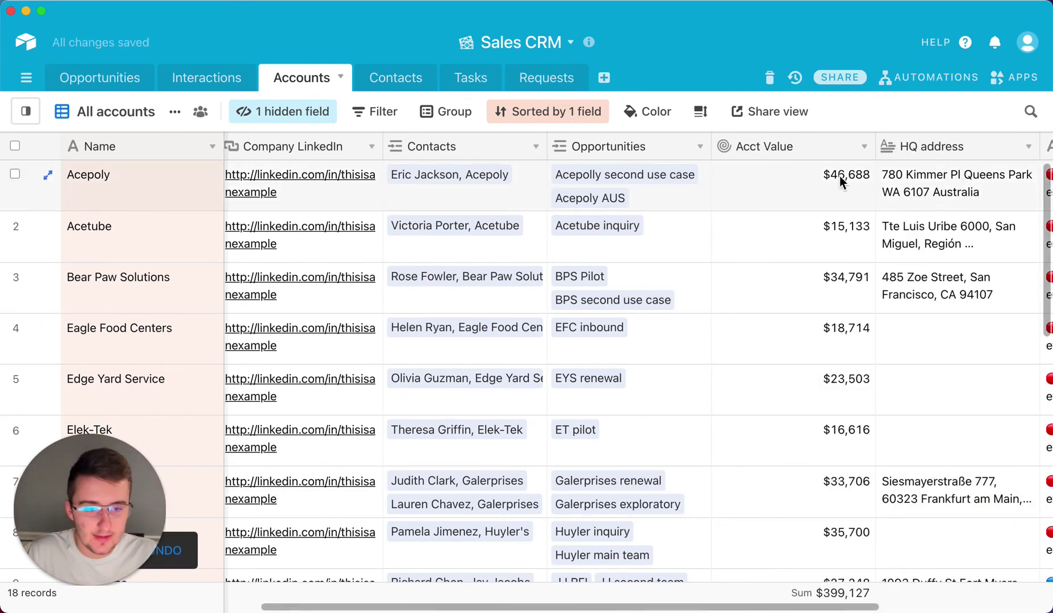
# - Replace the Name sort in the All accounts view with a descending sort (9 → 1) by Acct Value
pyautogui.click(525, 118)
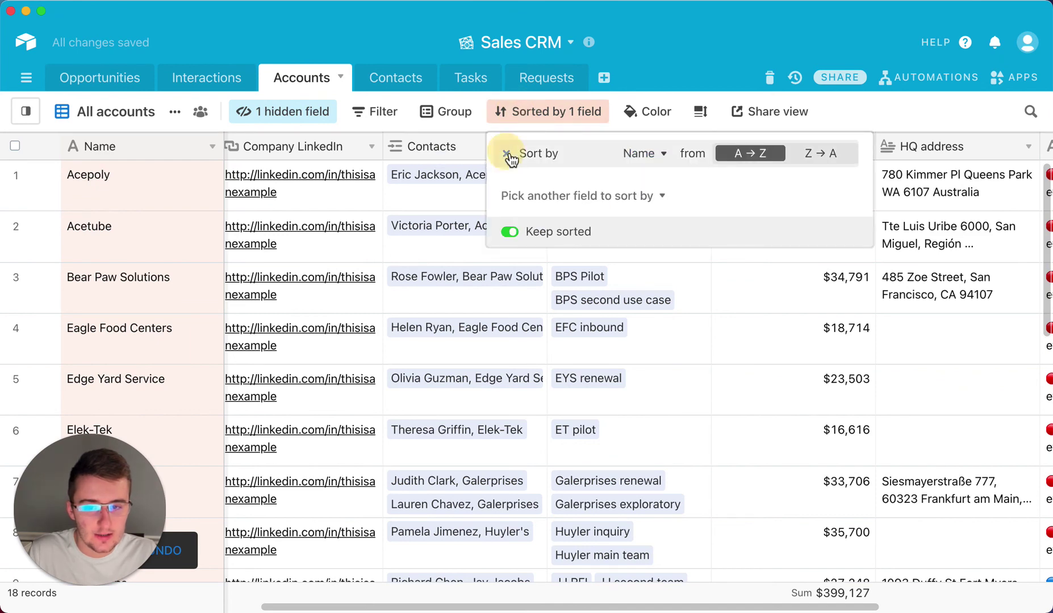
pyautogui.click(505, 152)
pyautogui.click(585, 187)
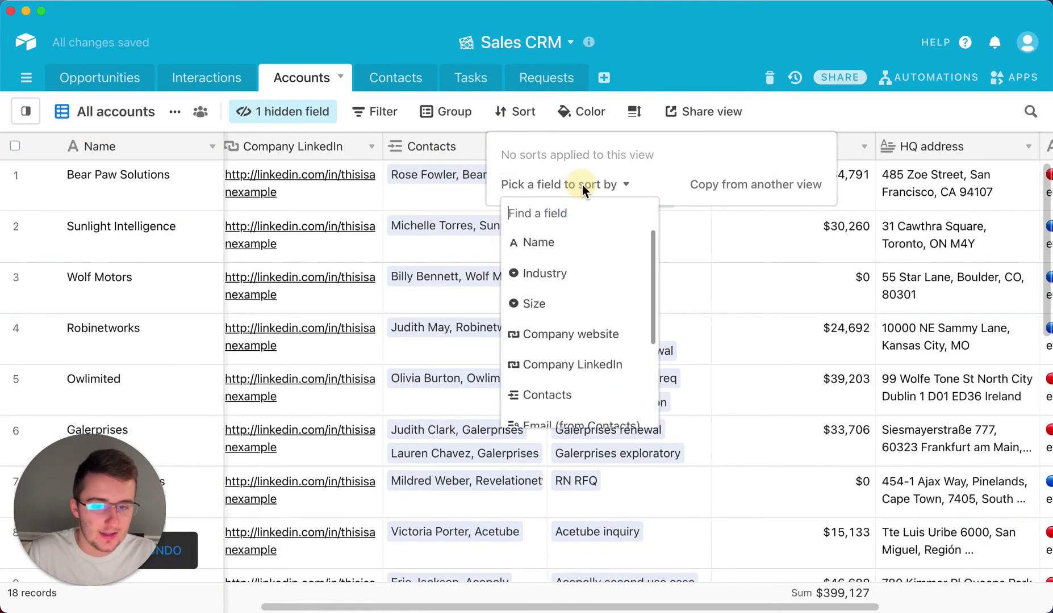
pyautogui.scroll(-2, 585, 341)
pyautogui.click(584, 341)
pyautogui.click(818, 154)
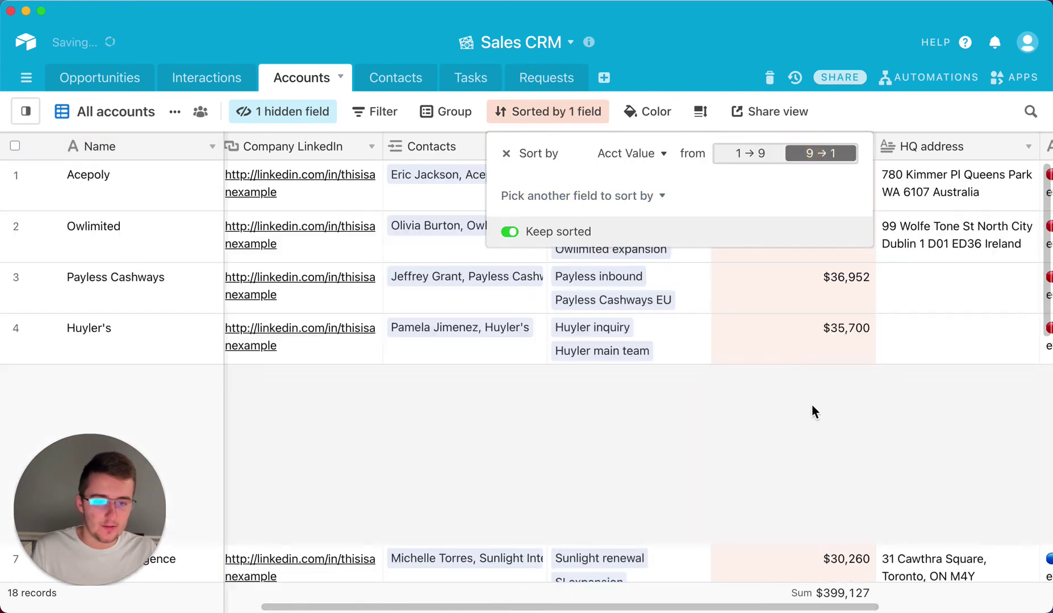
pyautogui.click(811, 404)
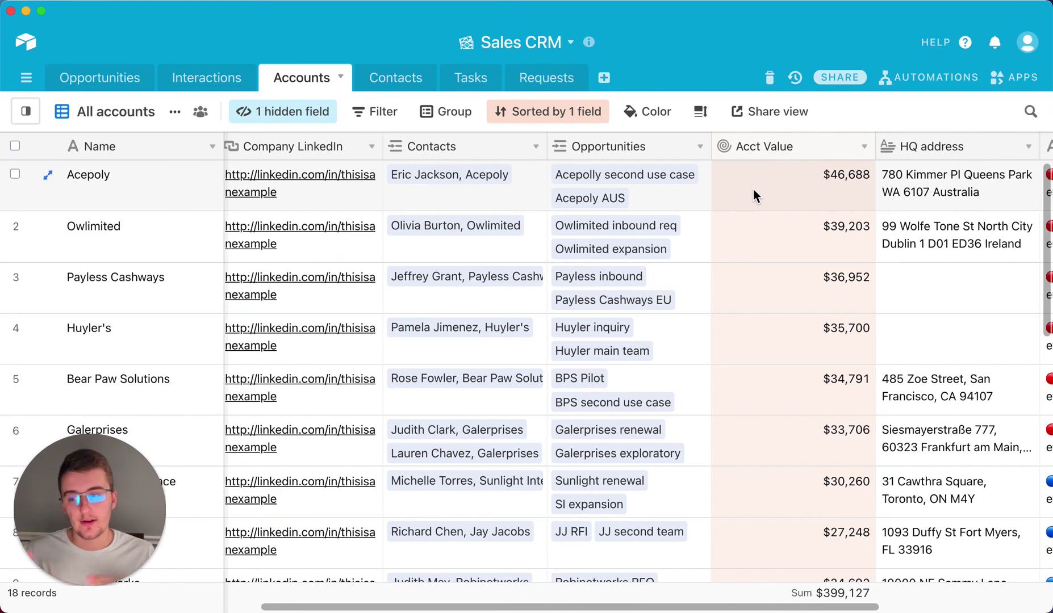
# - Return to the Opportunities table and group the All opportunities view by Approval Status
pyautogui.click(95, 77)
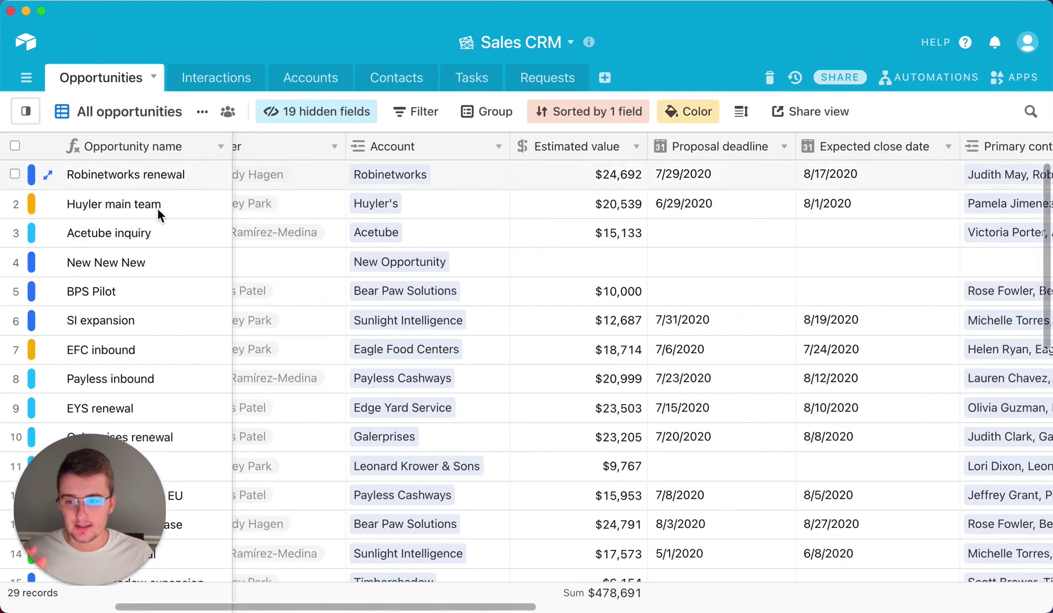
pyautogui.click(493, 111)
pyautogui.click(536, 191)
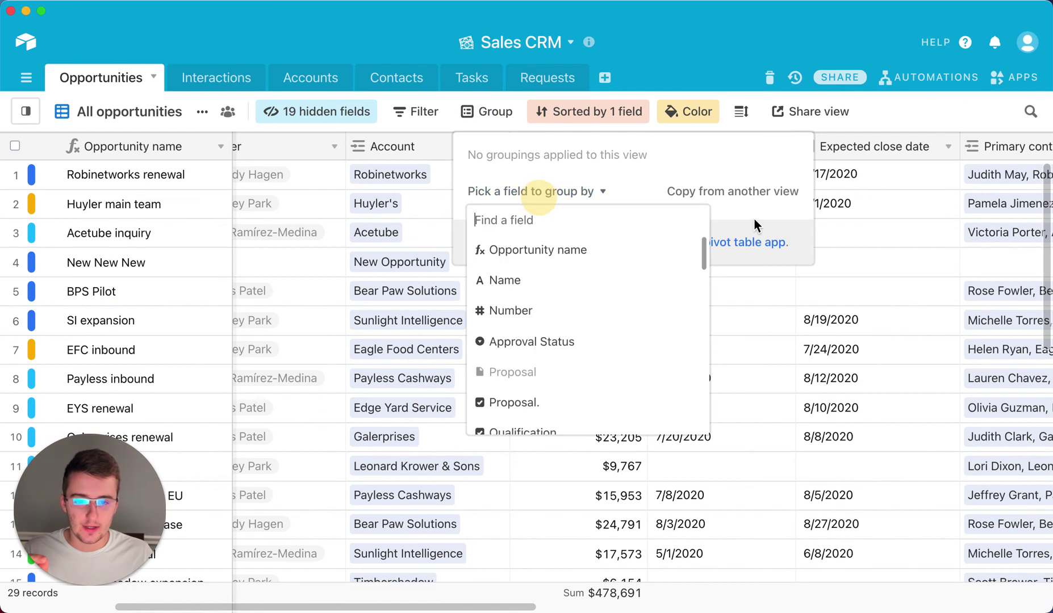
pyautogui.click(585, 342)
pyautogui.click(672, 452)
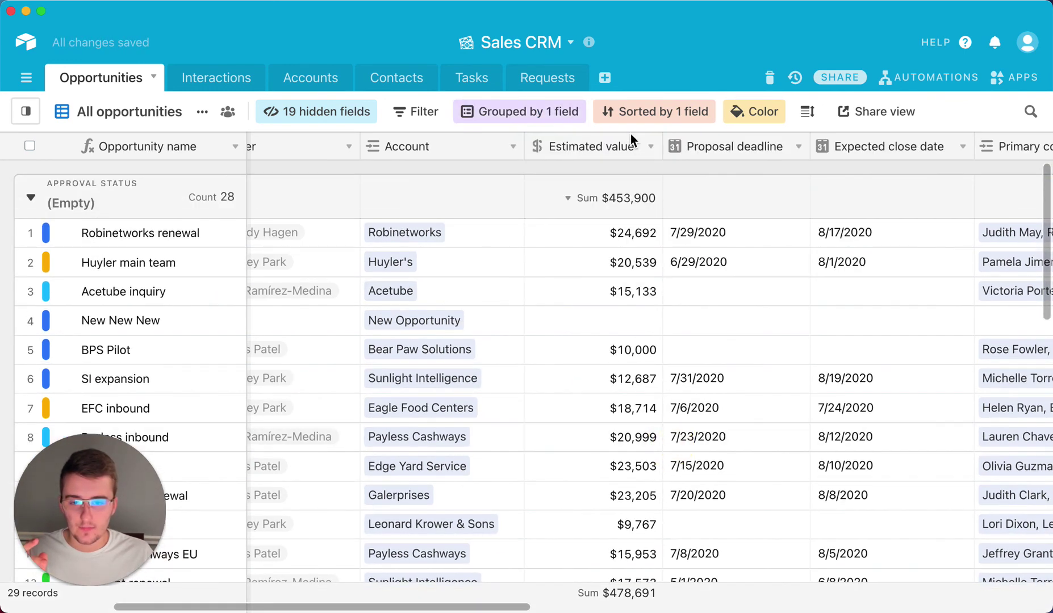
# - Change the grouping field of the All opportunities view to Status and look through the resulting groups
pyautogui.click(533, 113)
pyautogui.click(610, 165)
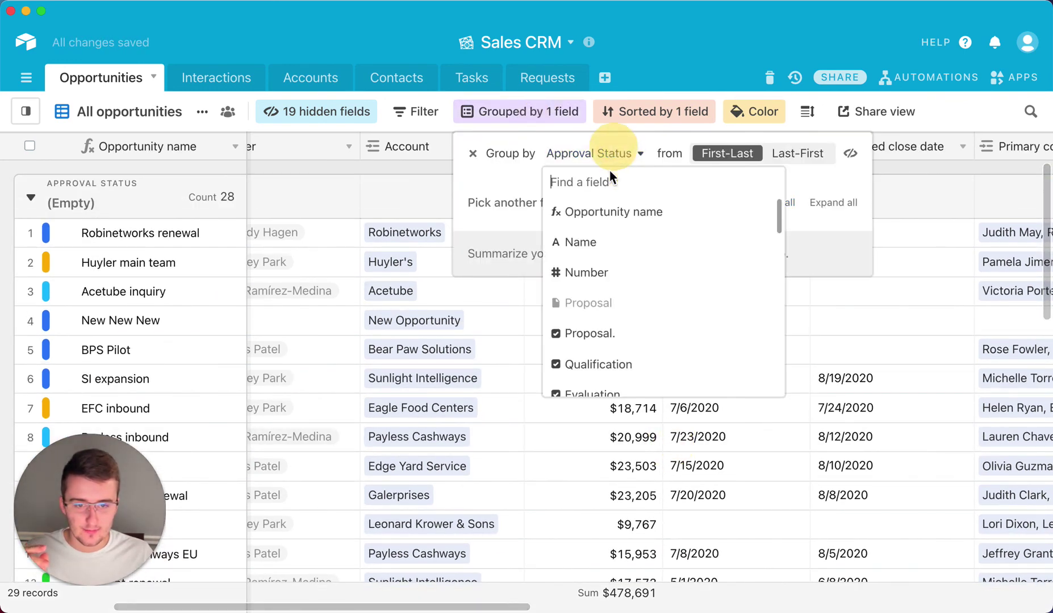
pyautogui.click(637, 469)
pyautogui.click(637, 469)
pyautogui.scroll(-5, 431, 306)
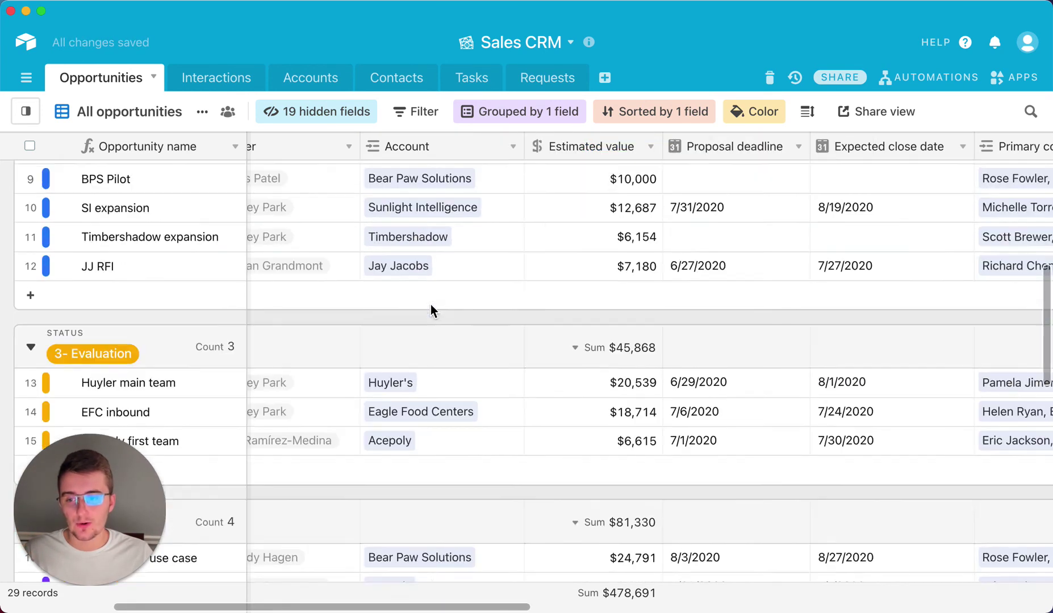